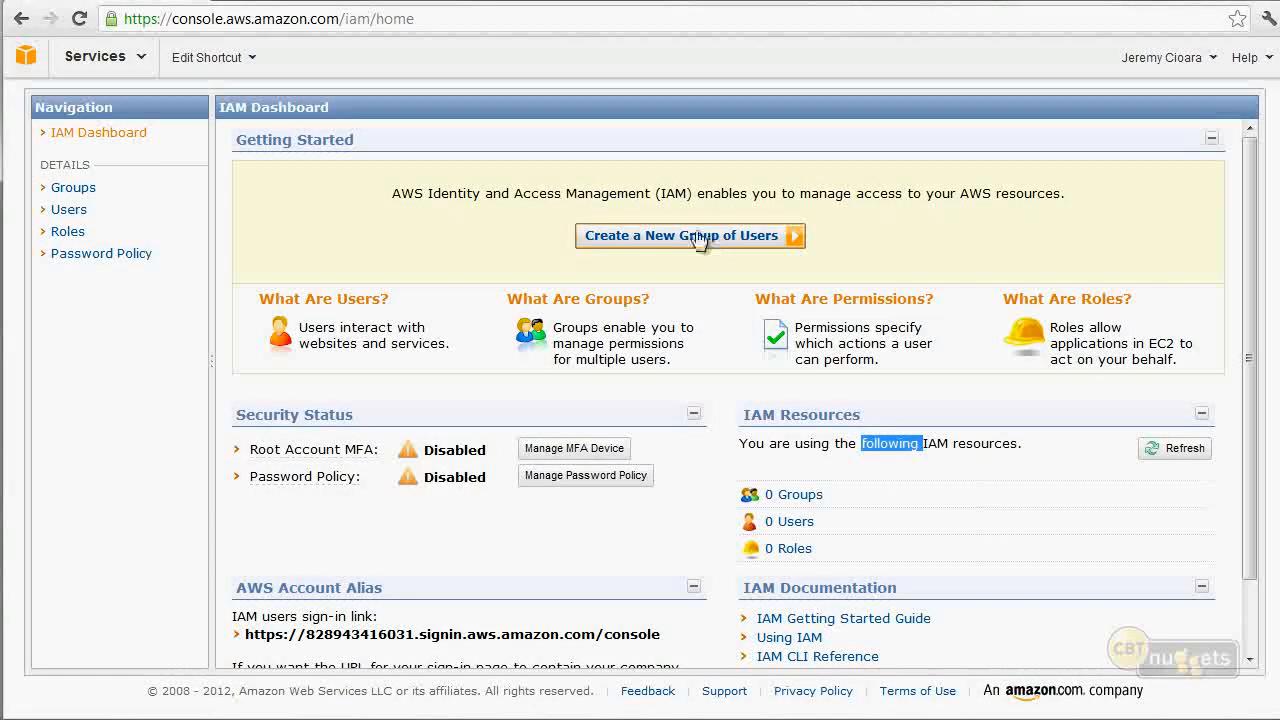
Step: Start the Create a New Group of Users wizard and focus the Group Name field
click(695, 237)
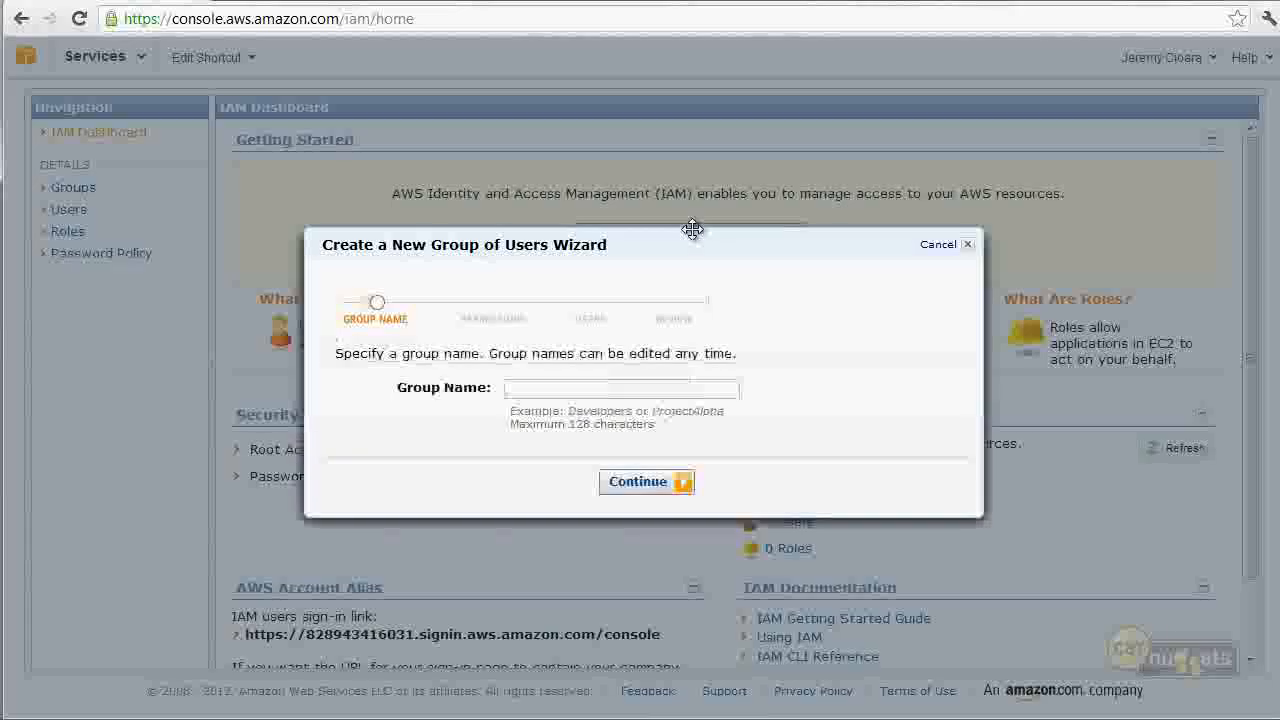
click(546, 391)
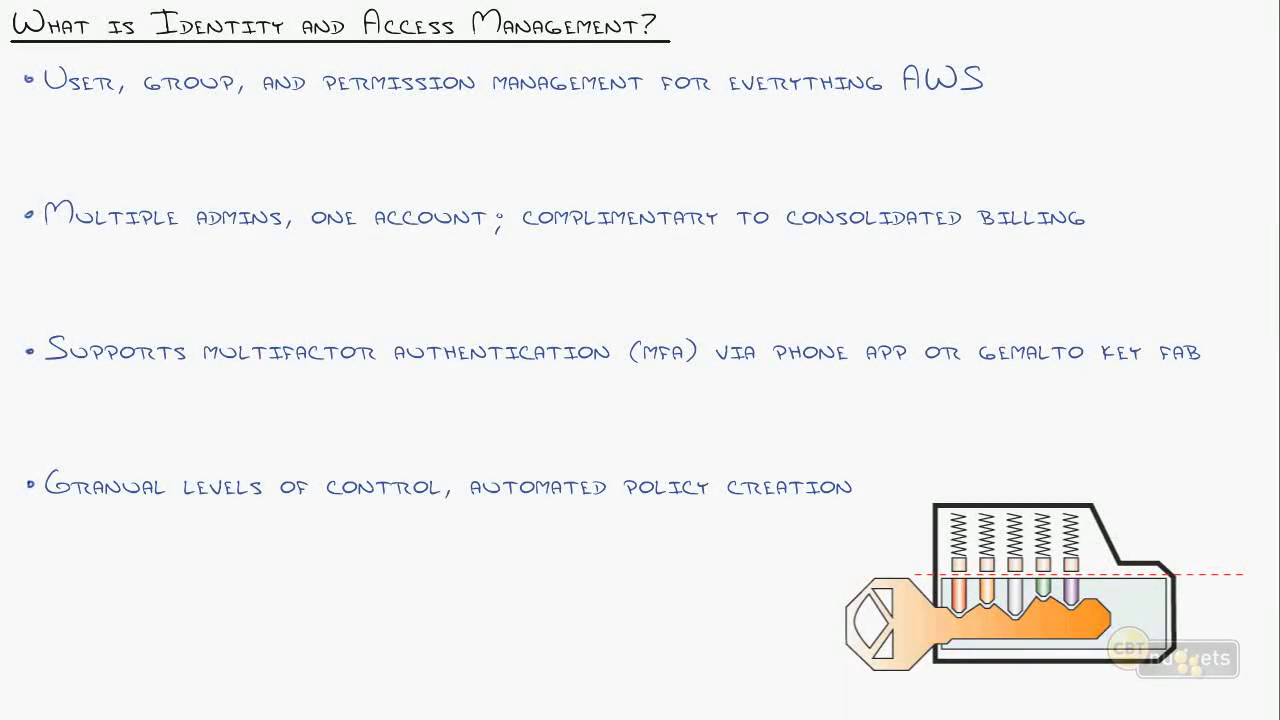
Step: Handwrite AWS below the last bullet and draw a stick figure with a face beside it
drag(374, 669, 403, 654)
mouse_move(373, 657)
mouse_down()
mouse_move(432, 616)
mouse_move(428, 634)
mouse_move(558, 571)
mouse_move(607, 574)
mouse_move(592, 637)
mouse_up()
drag(606, 597, 650, 622)
drag(646, 574, 602, 598)
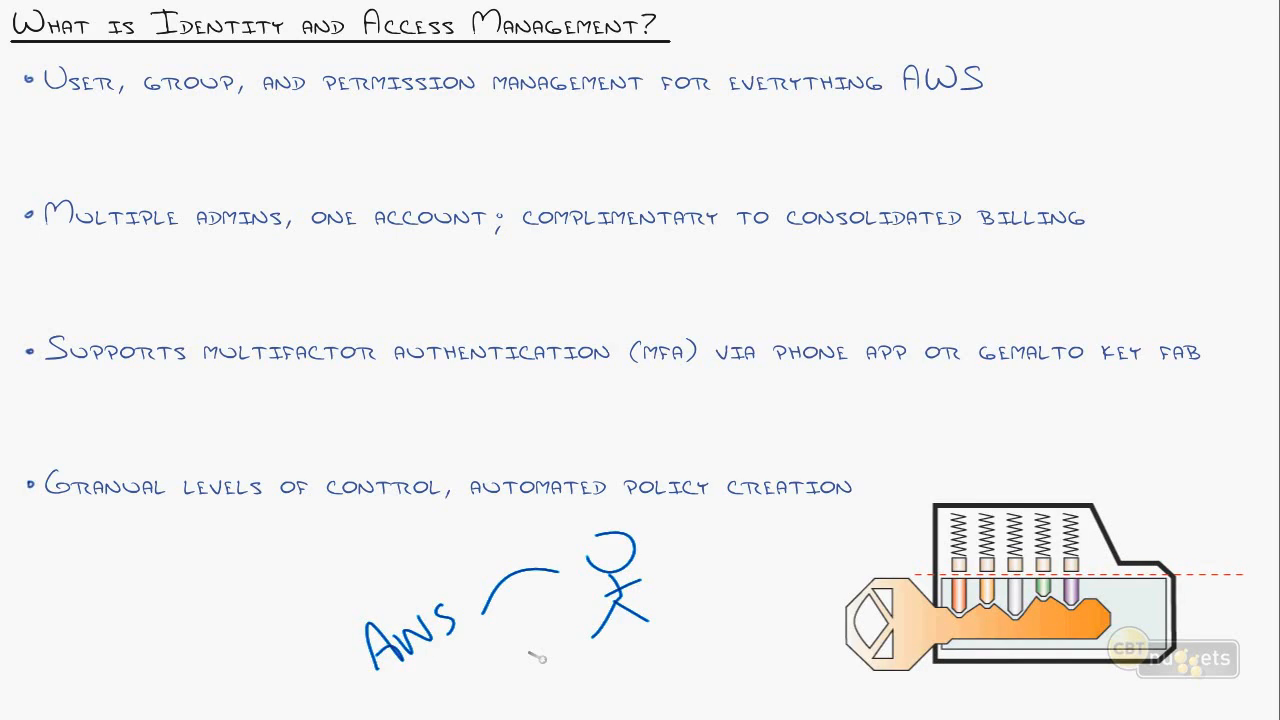
click(612, 542)
click(600, 546)
drag(618, 551, 605, 556)
Step: Circle the stick figure, arrow it toward the lock, and underline 'User'
drag(588, 513, 562, 533)
drag(662, 627, 832, 696)
drag(818, 691, 837, 686)
drag(38, 116, 98, 114)
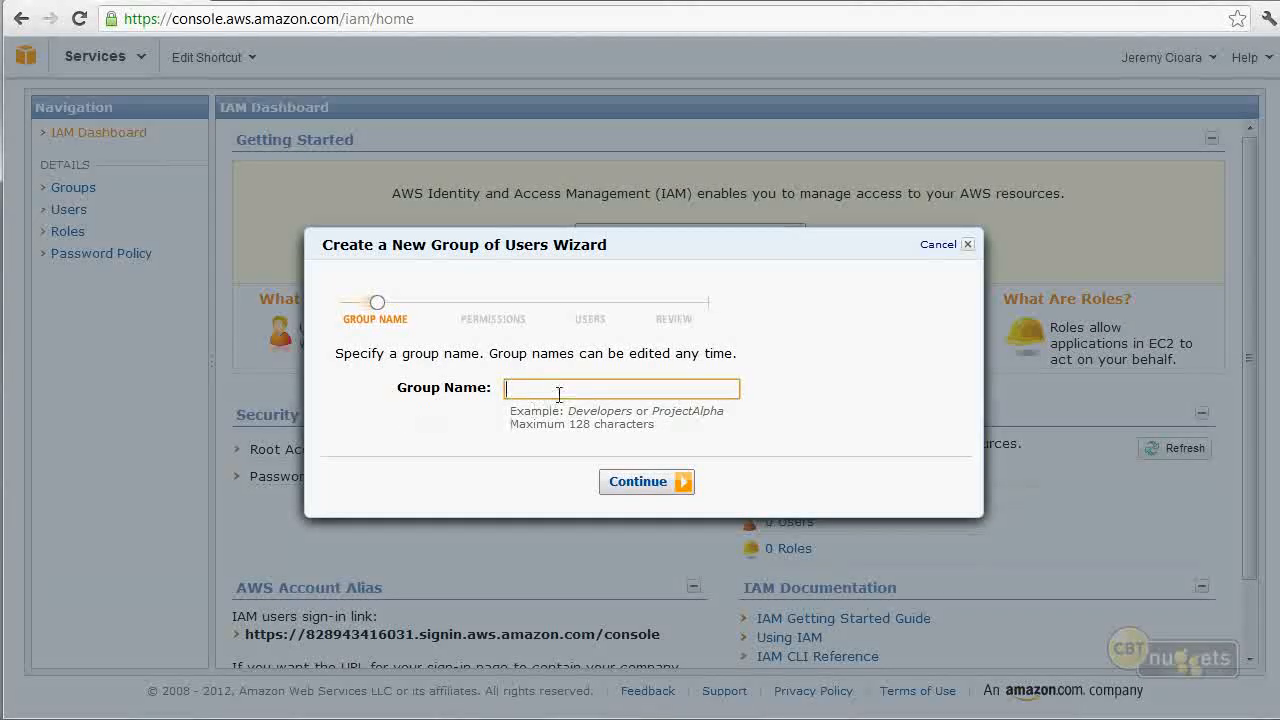
Step: Name the group Admins and highlight the Administrator Access template on the permissions page
text(Admins)
key(Return)
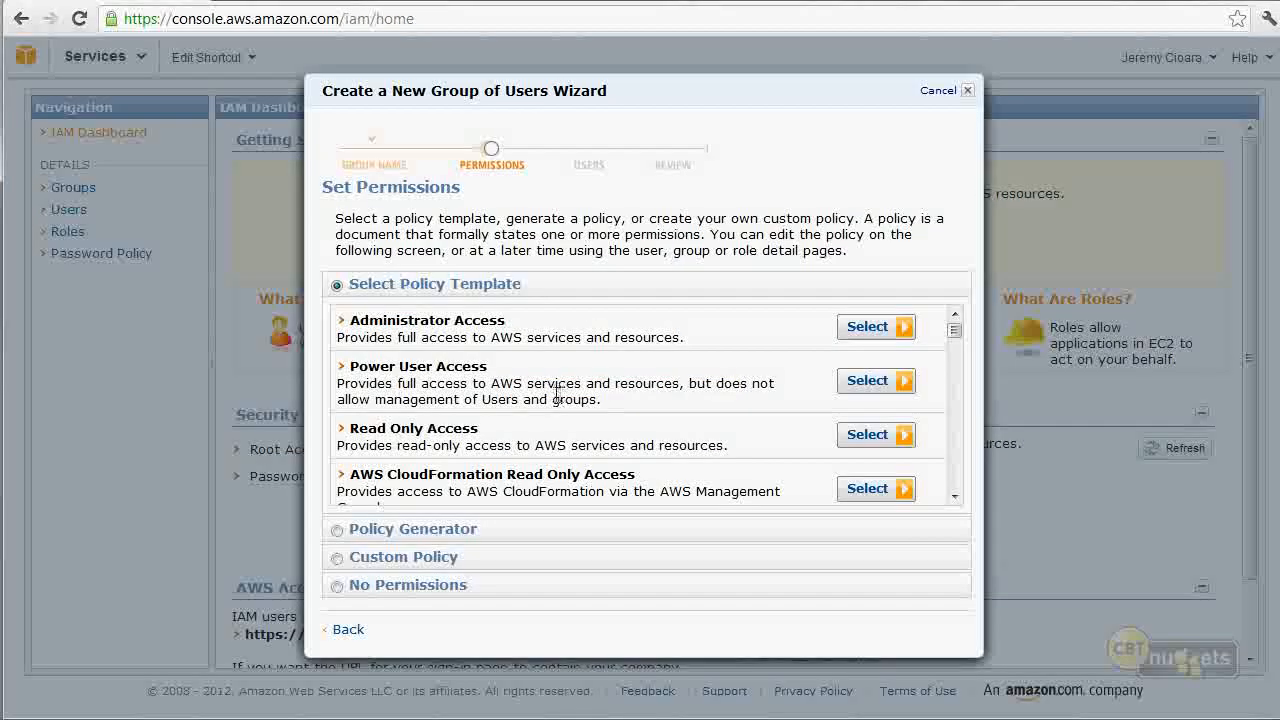
drag(520, 329, 345, 321)
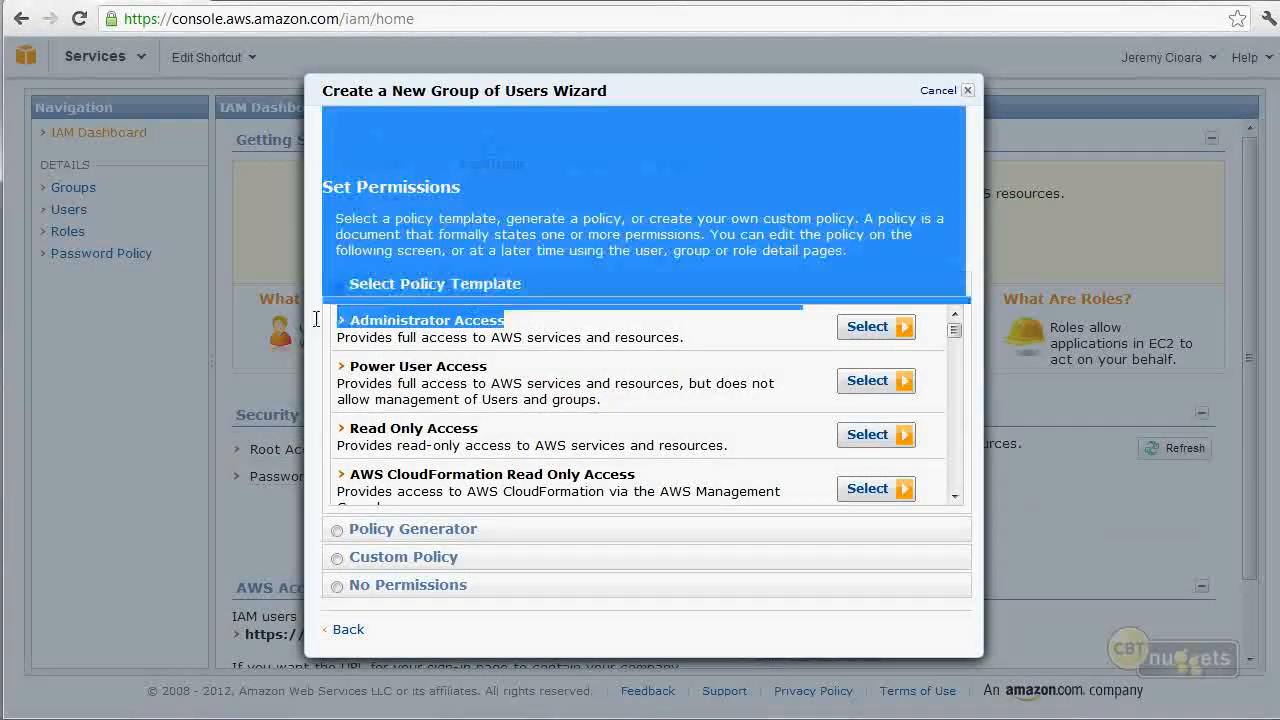
double_click(444, 337)
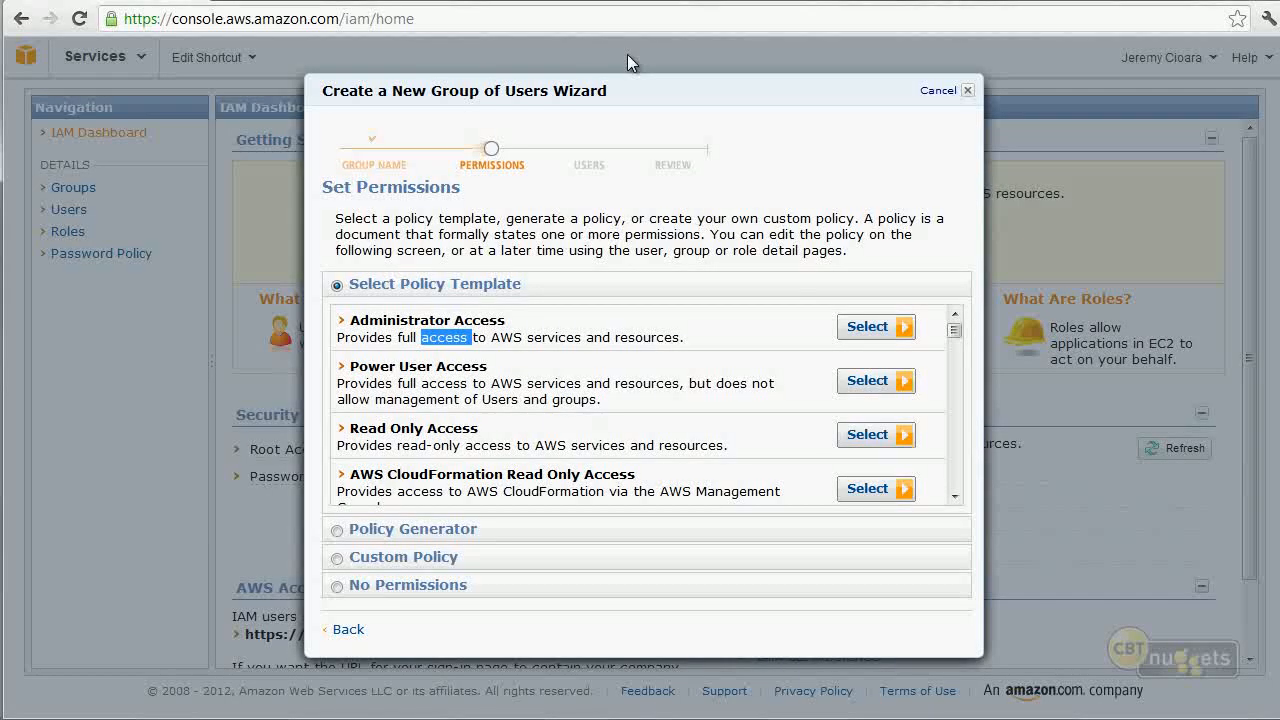
Step: Highlight the Power User and Administrator Access descriptions, then select the Administrator Access template
drag(428, 362, 418, 338)
click(418, 338)
triple_click(418, 338)
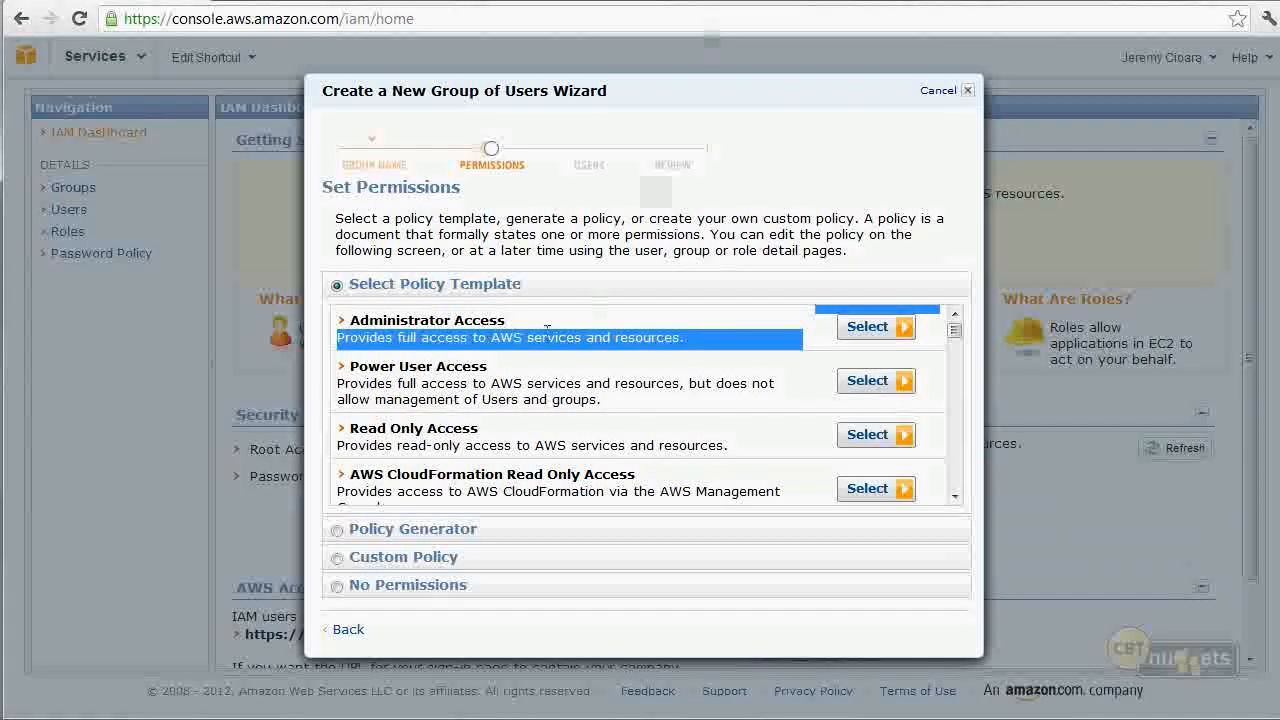
double_click(508, 338)
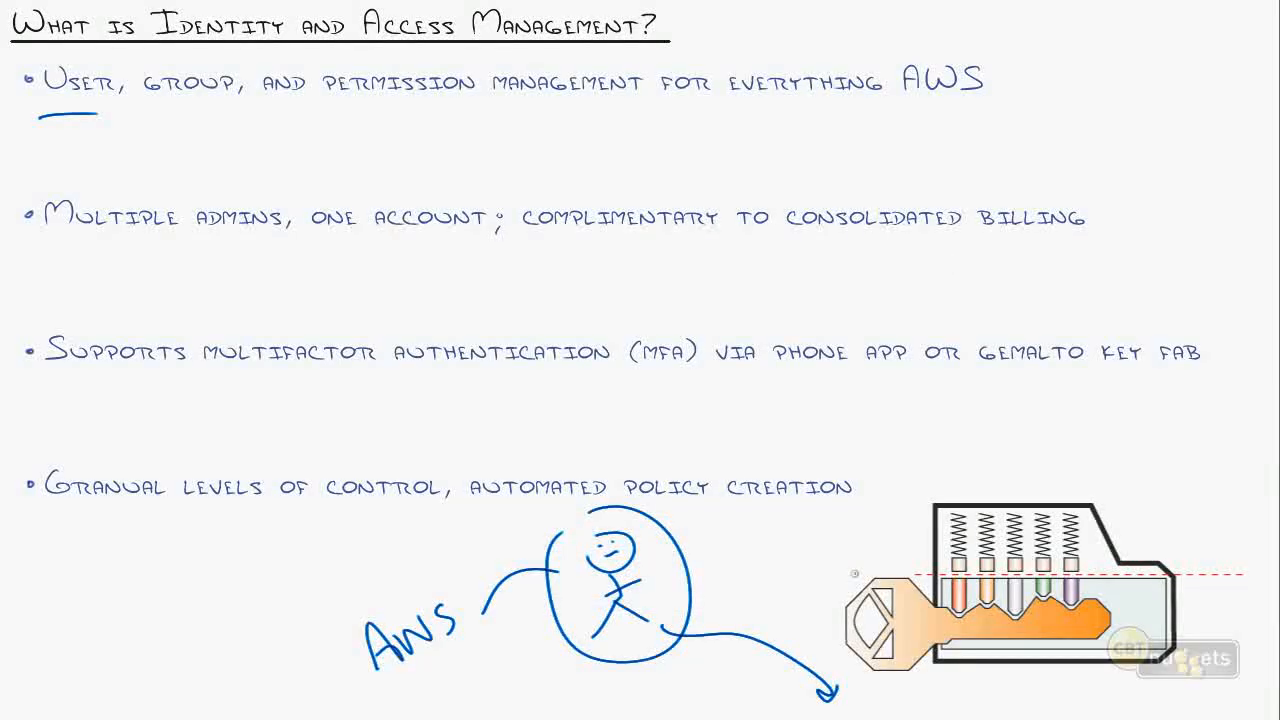
key(alt+Tab)
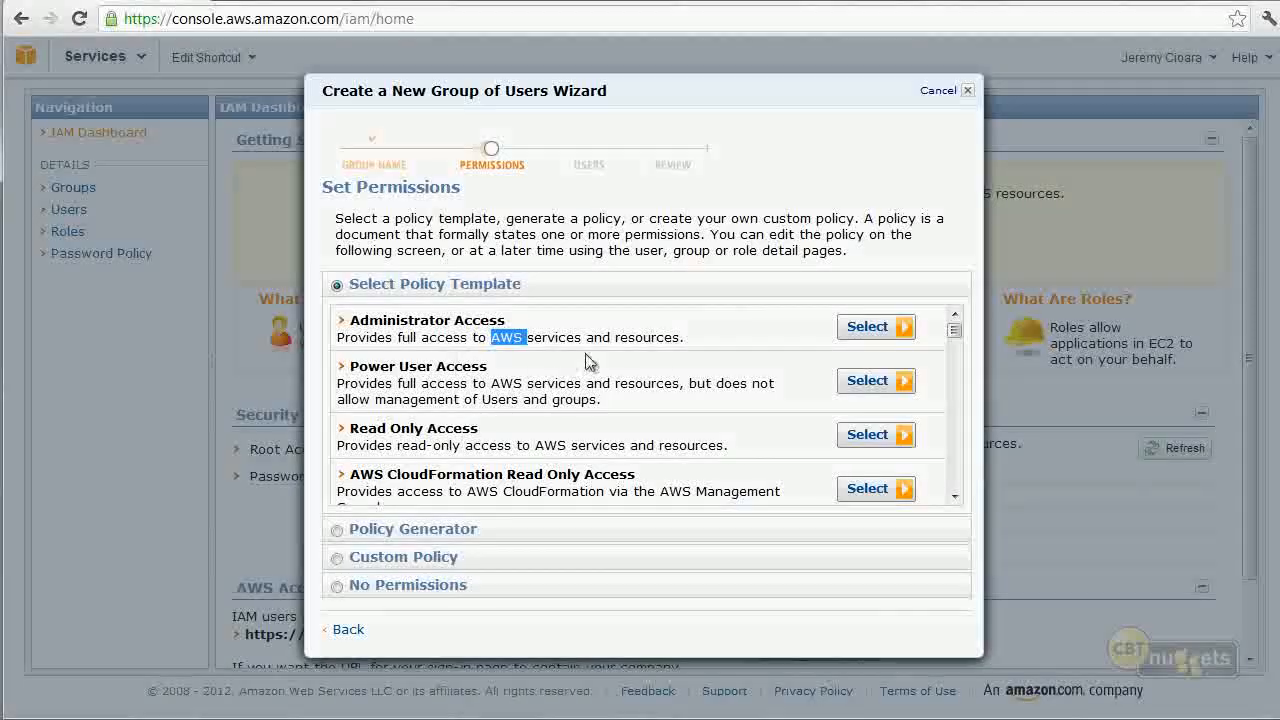
double_click(458, 321)
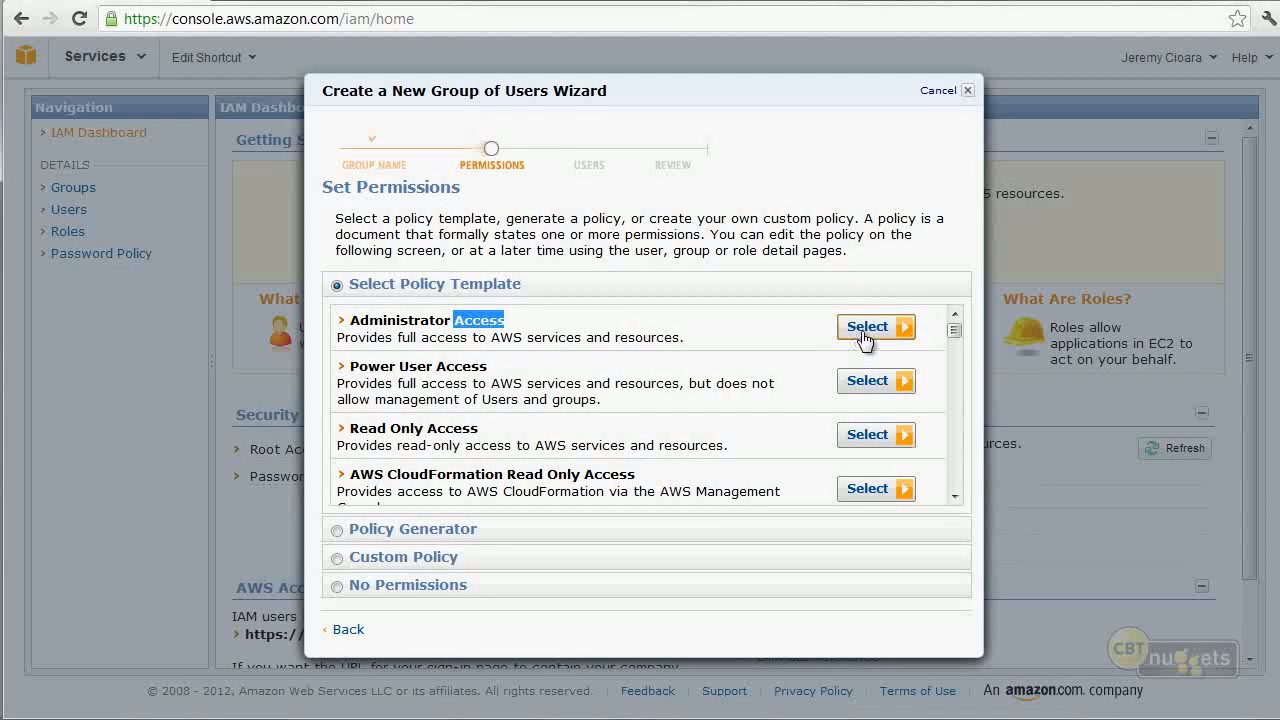
drag(953, 340, 946, 305)
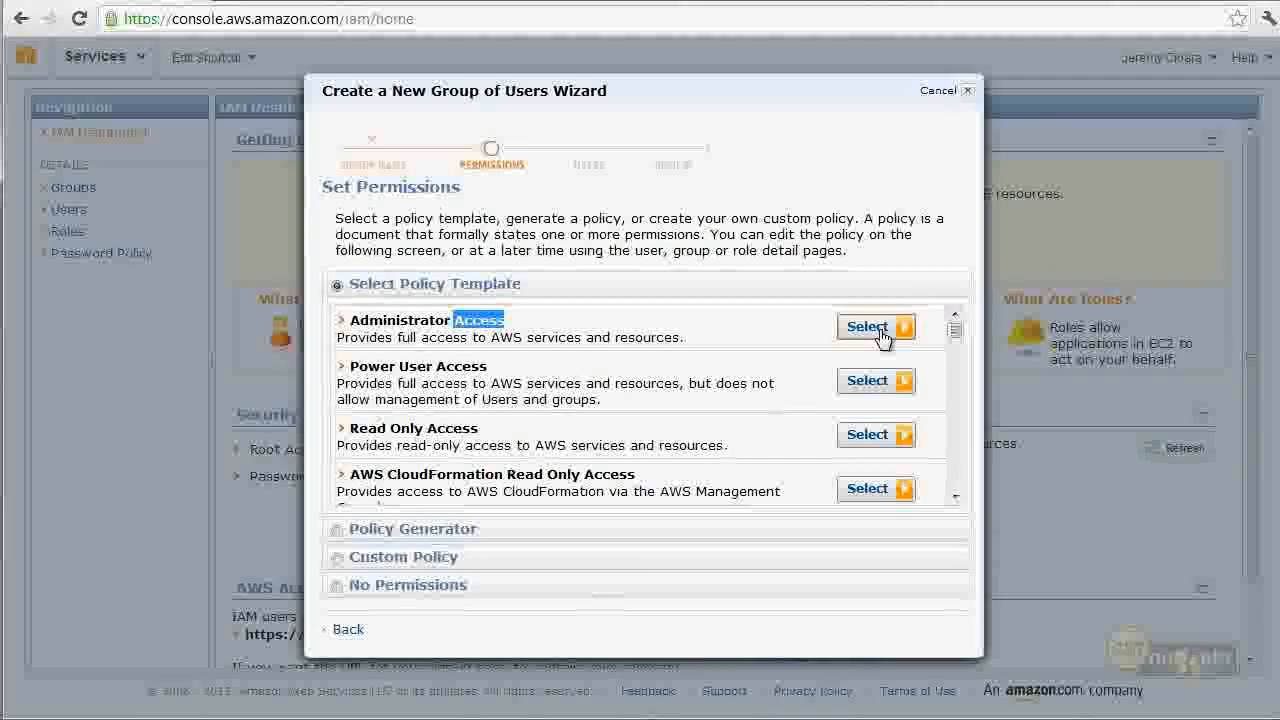
click(878, 330)
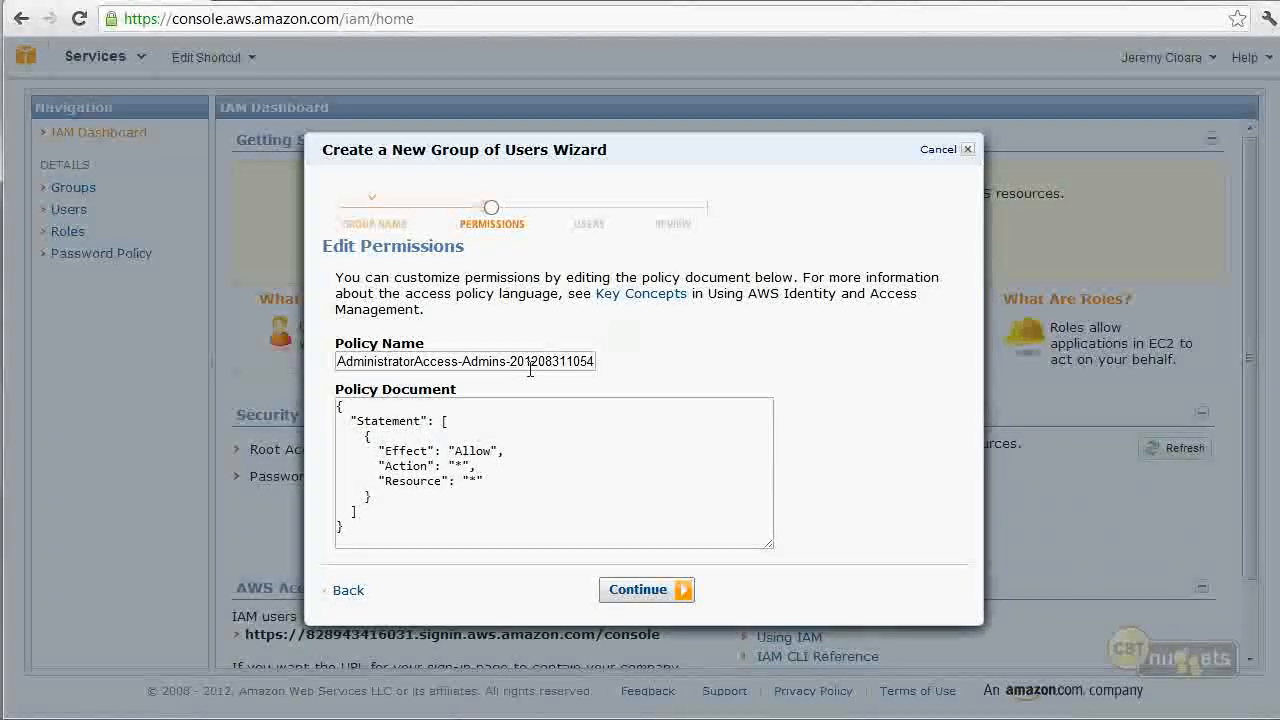
Step: Review the policy name and the Action and Resource '*' wildcards, then accept the policy unchanged
drag(457, 361, 699, 366)
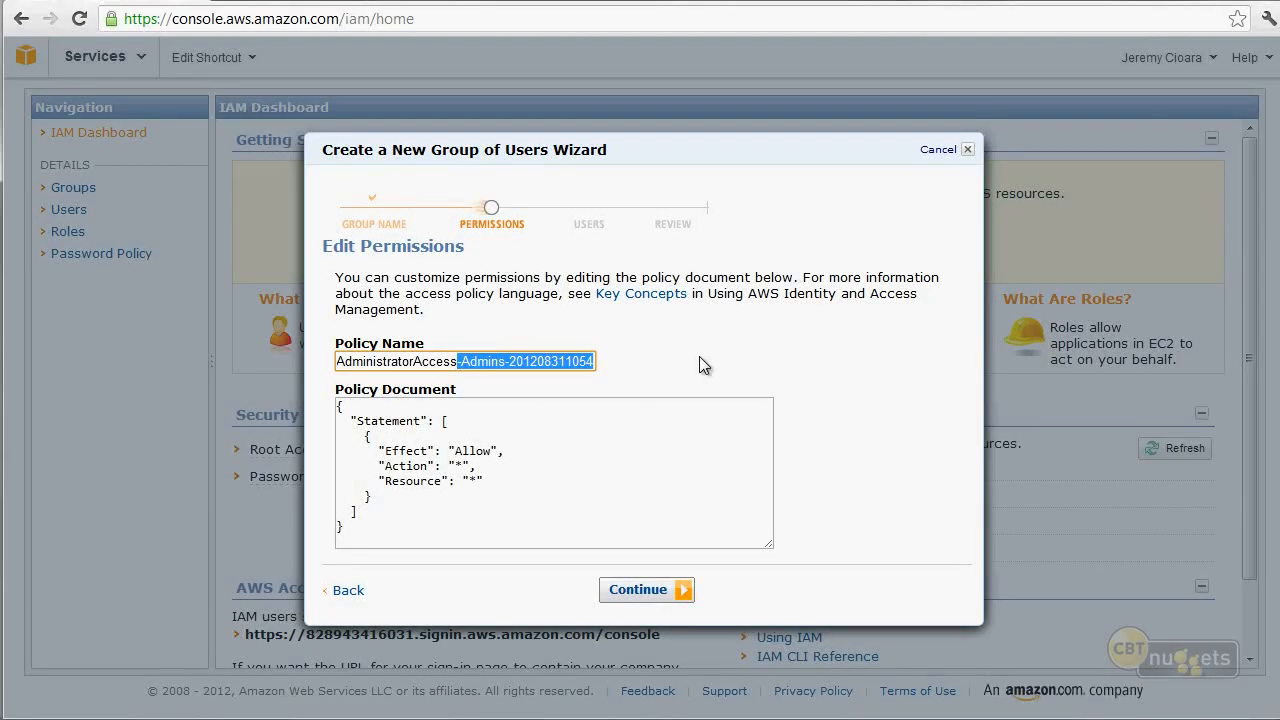
click(416, 524)
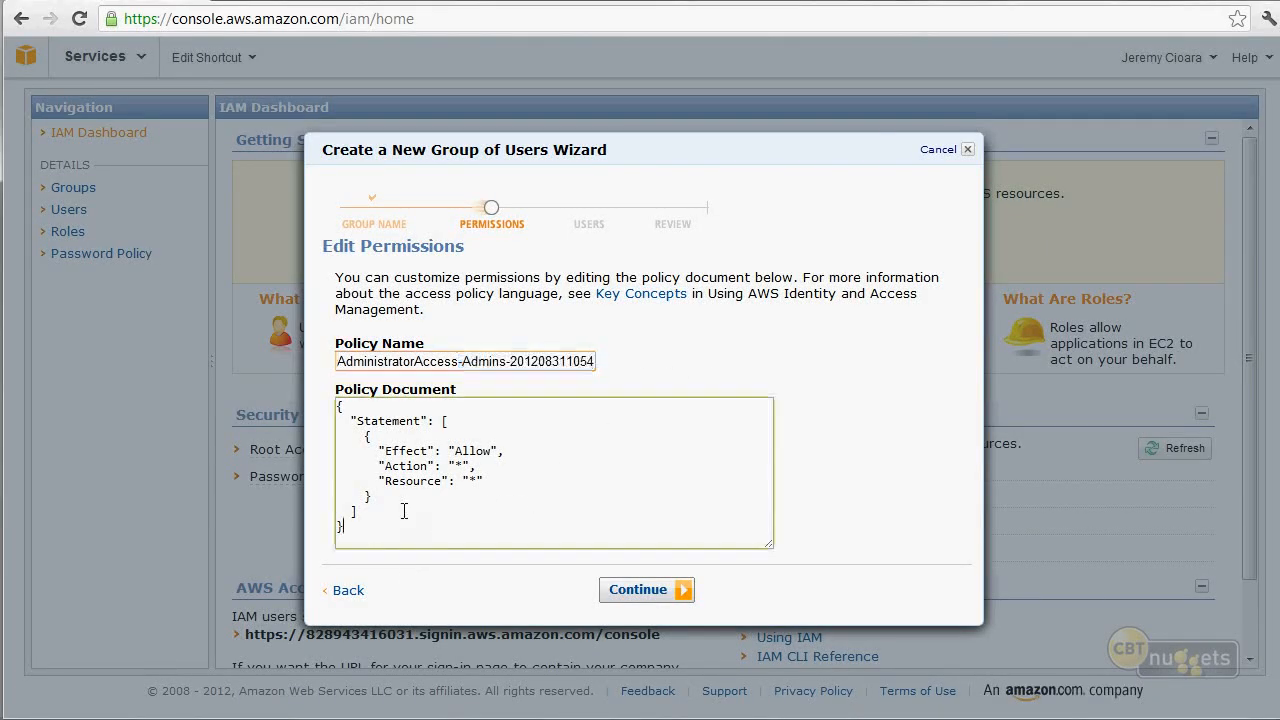
key(ctrl+a)
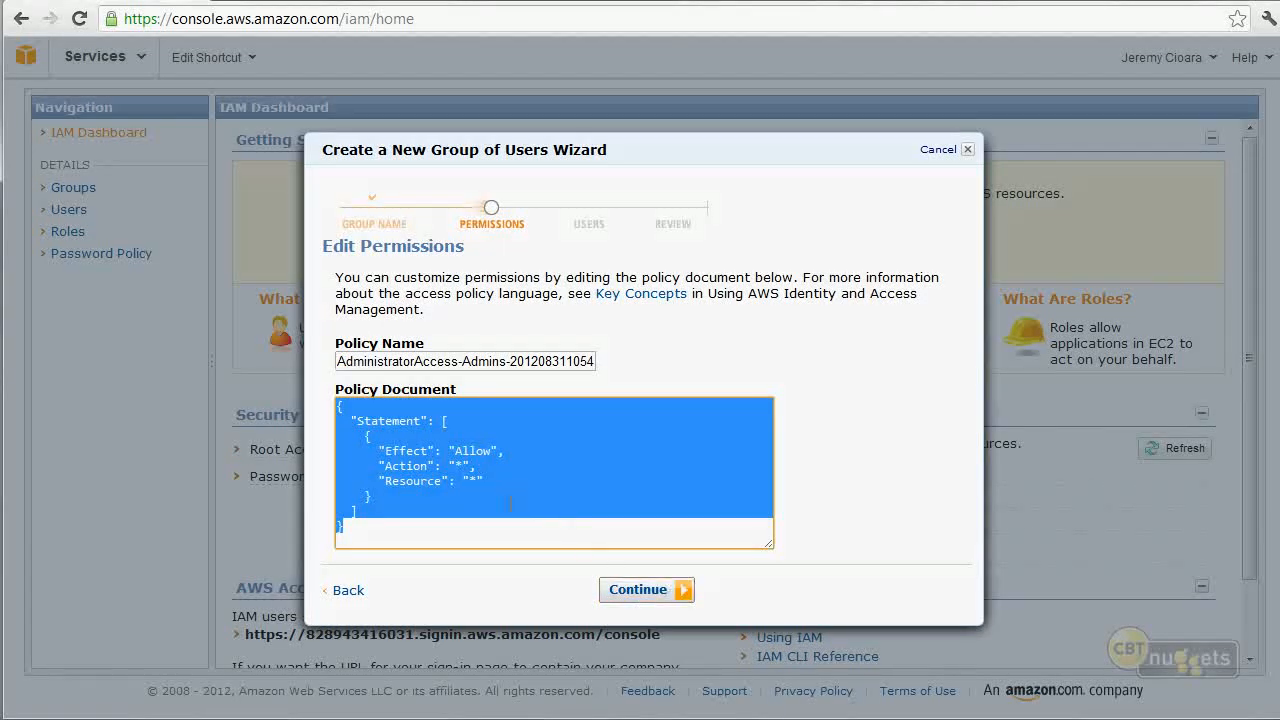
click(470, 465)
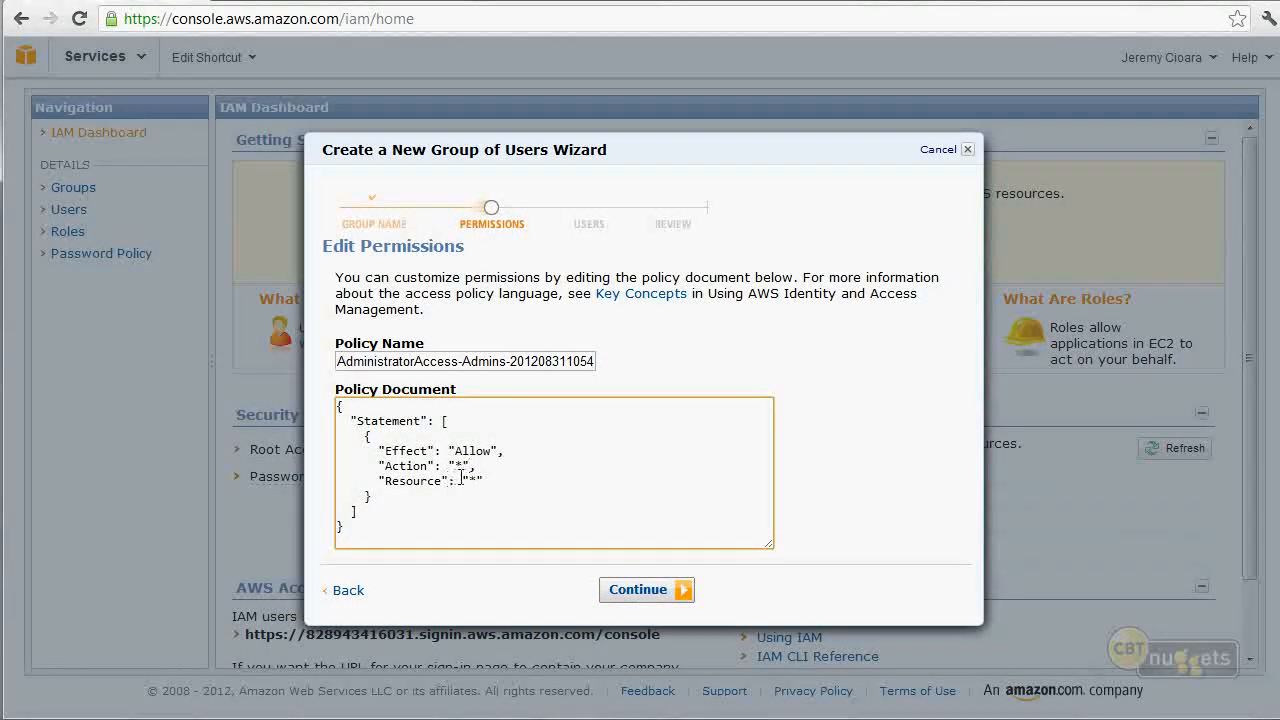
double_click(458, 465)
double_click(474, 481)
double_click(459, 466)
click(470, 480)
double_click(470, 481)
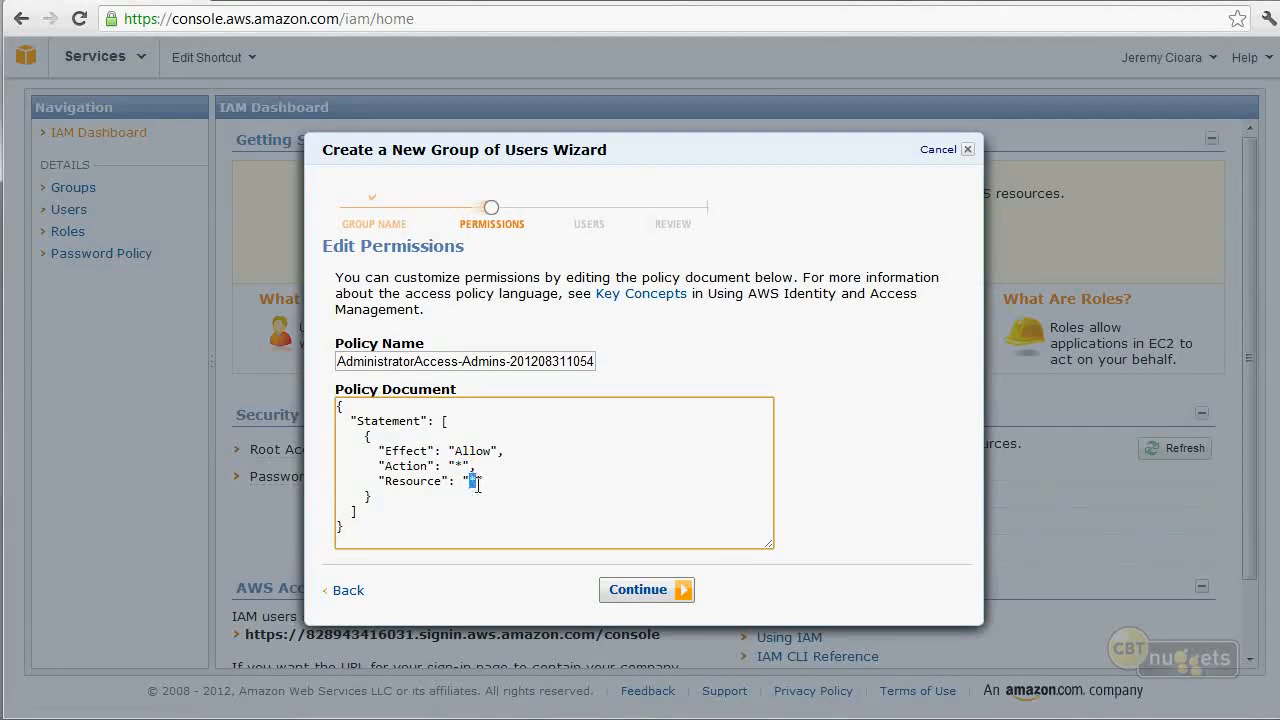
click(662, 595)
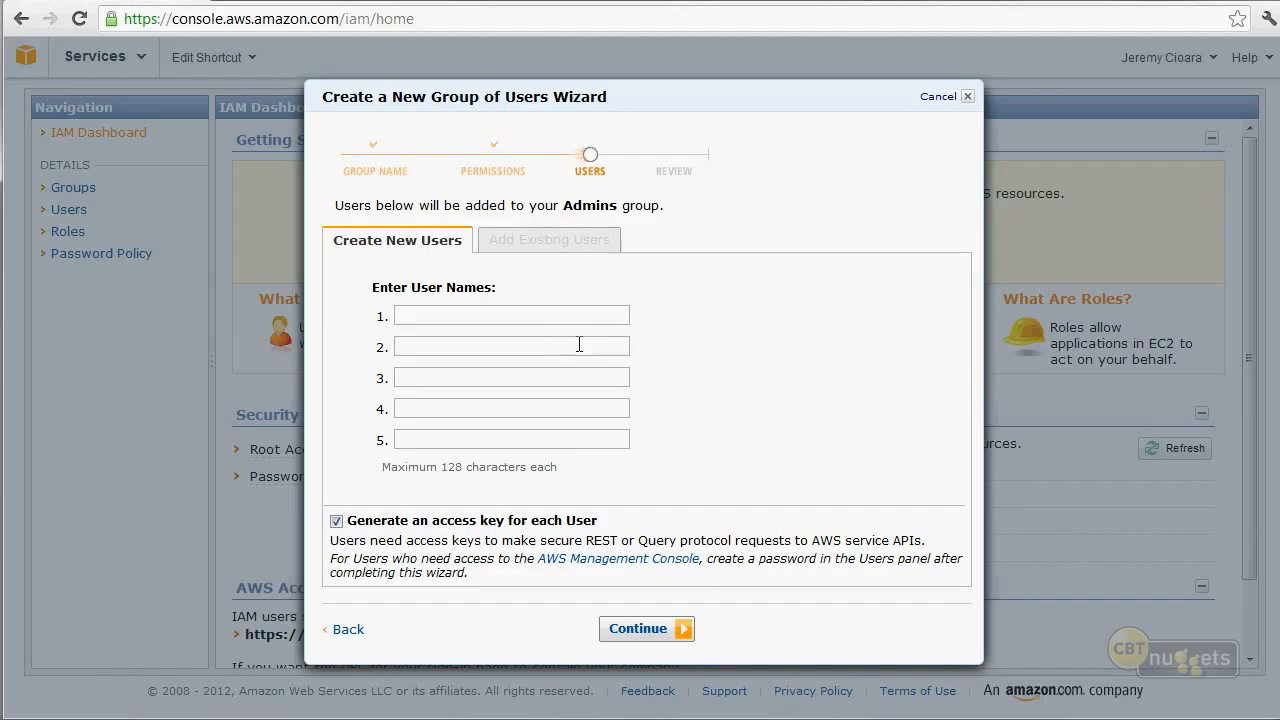
Step: Add users Bob, Sue, Josiah and Solomion to the group and continue to the review
click(570, 313)
text(Bob)
key(Tab)
text(Sue)
key(Tab)
text(J)
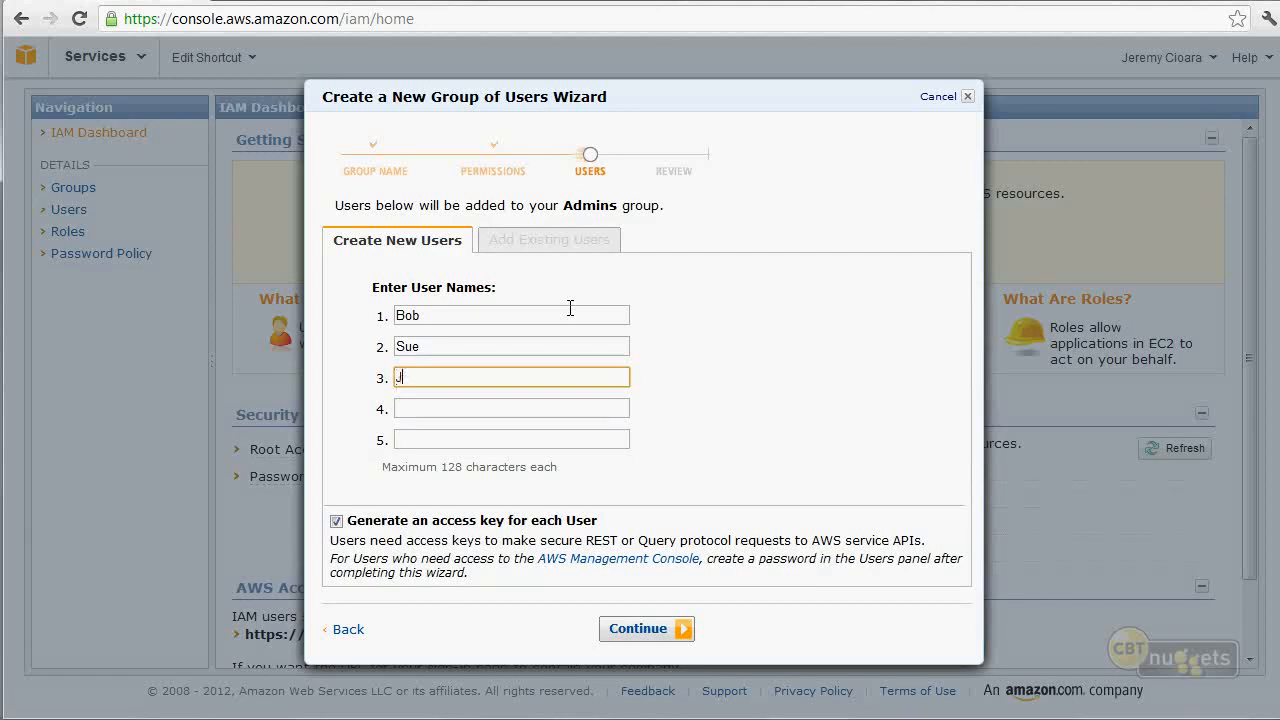
text(osiah)
key(Tab)
text(Sol)
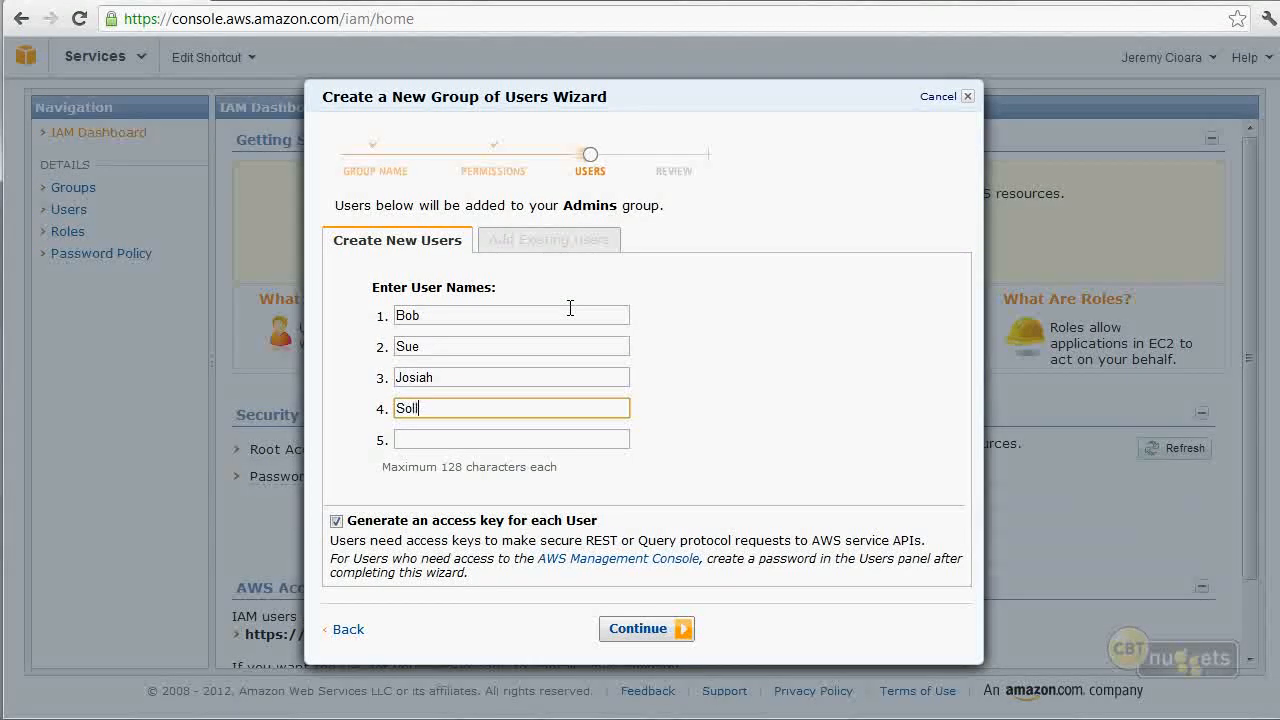
text(omion)
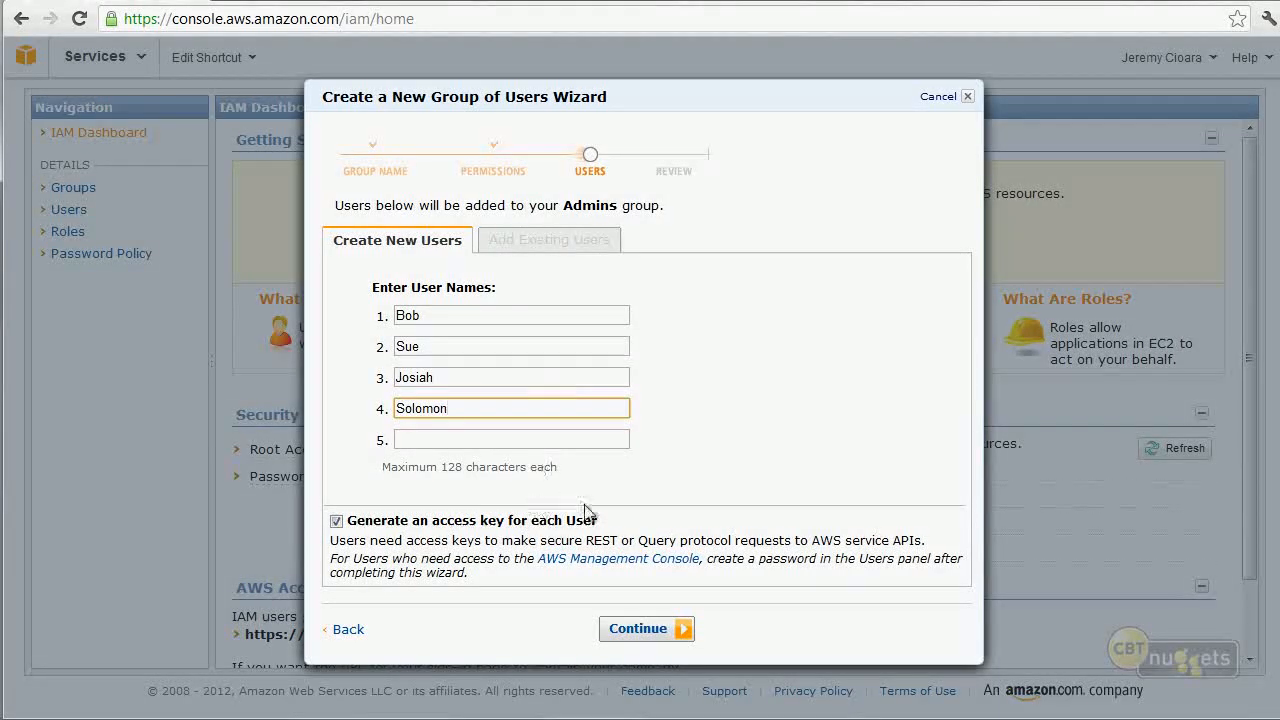
double_click(594, 540)
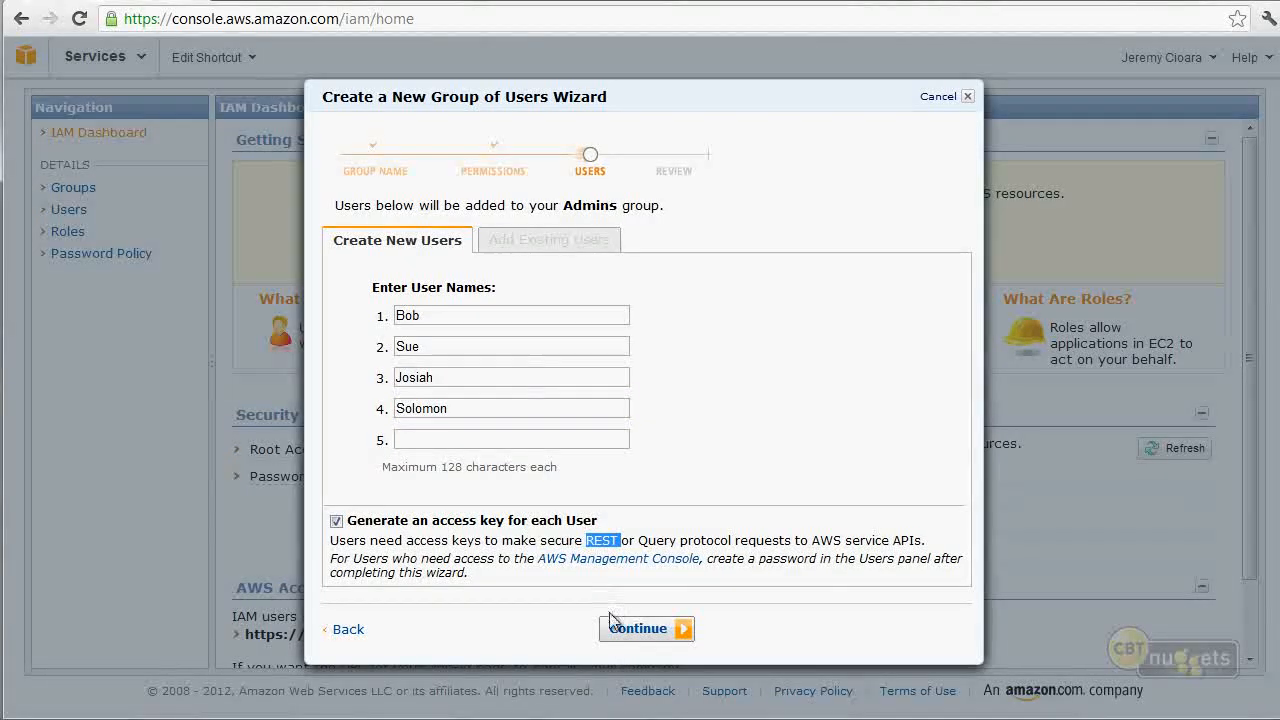
click(636, 628)
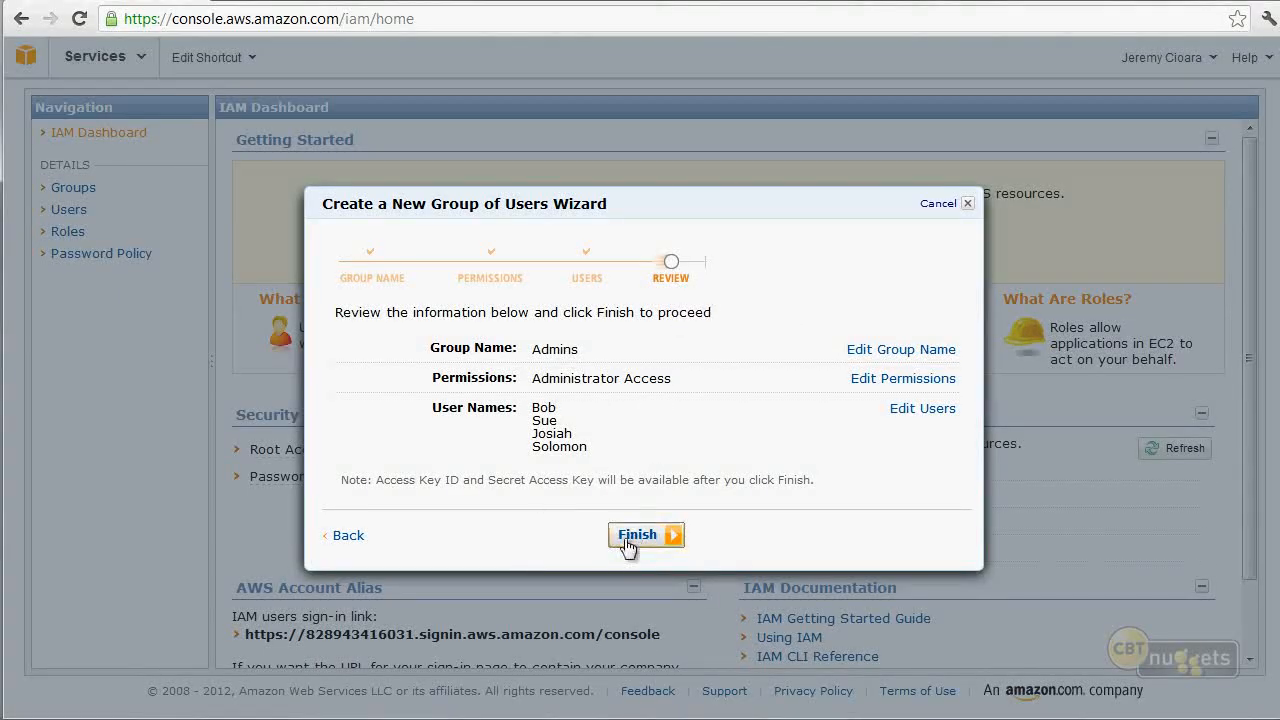
Step: Highlight the access-key note on the review page and finish creating the Admins group
drag(591, 532, 434, 481)
double_click(394, 483)
triple_click(394, 483)
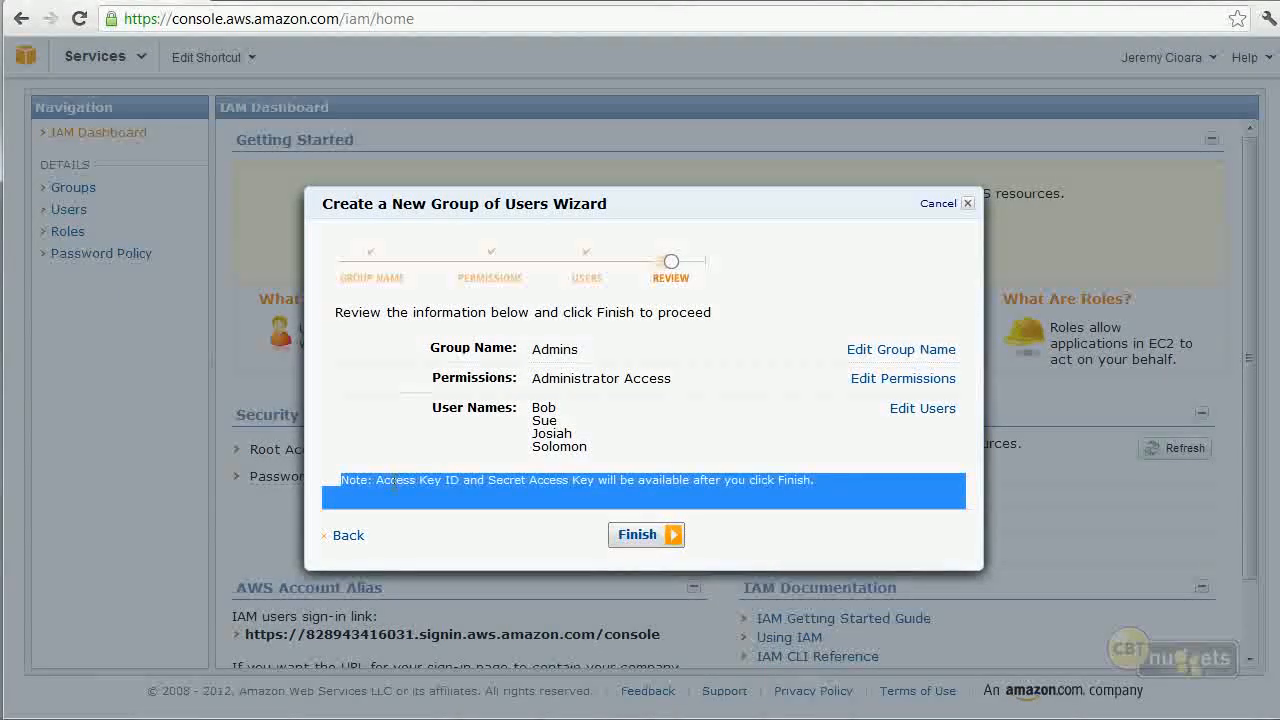
click(660, 536)
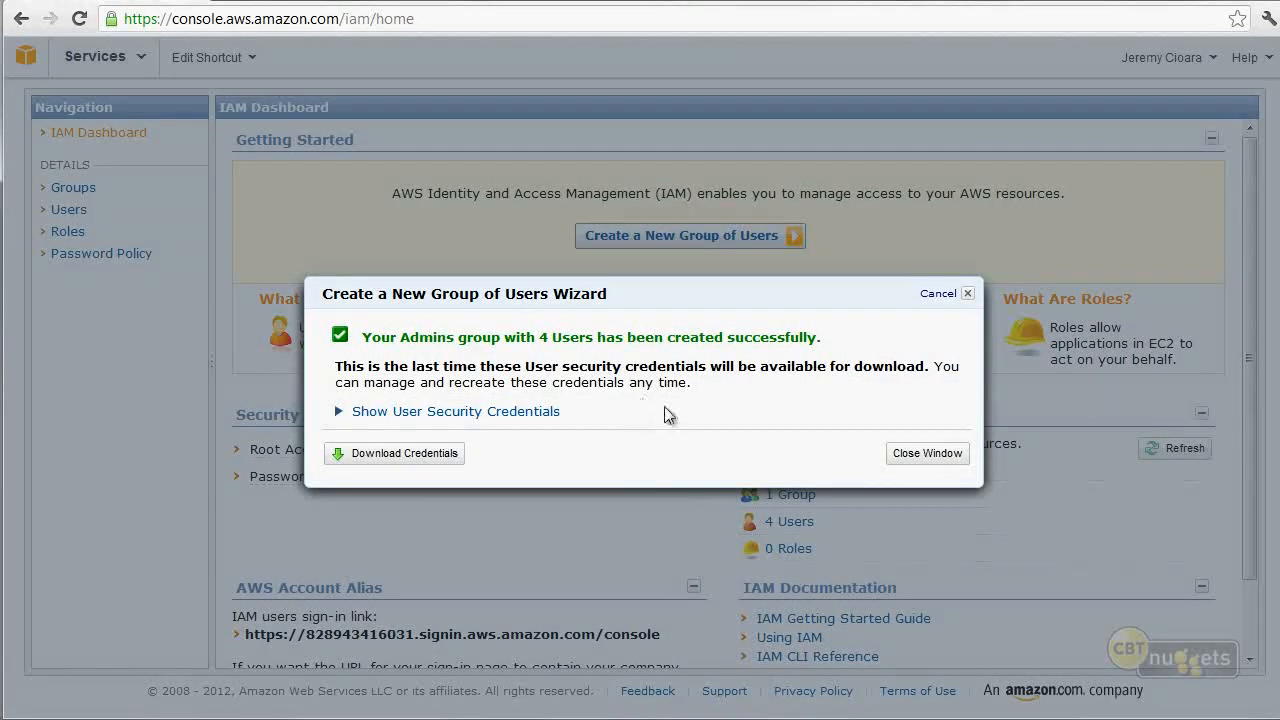
Step: Show the new users' security credentials and move the dialog up to view it fully
click(440, 413)
scroll(900, 522, down, 2)
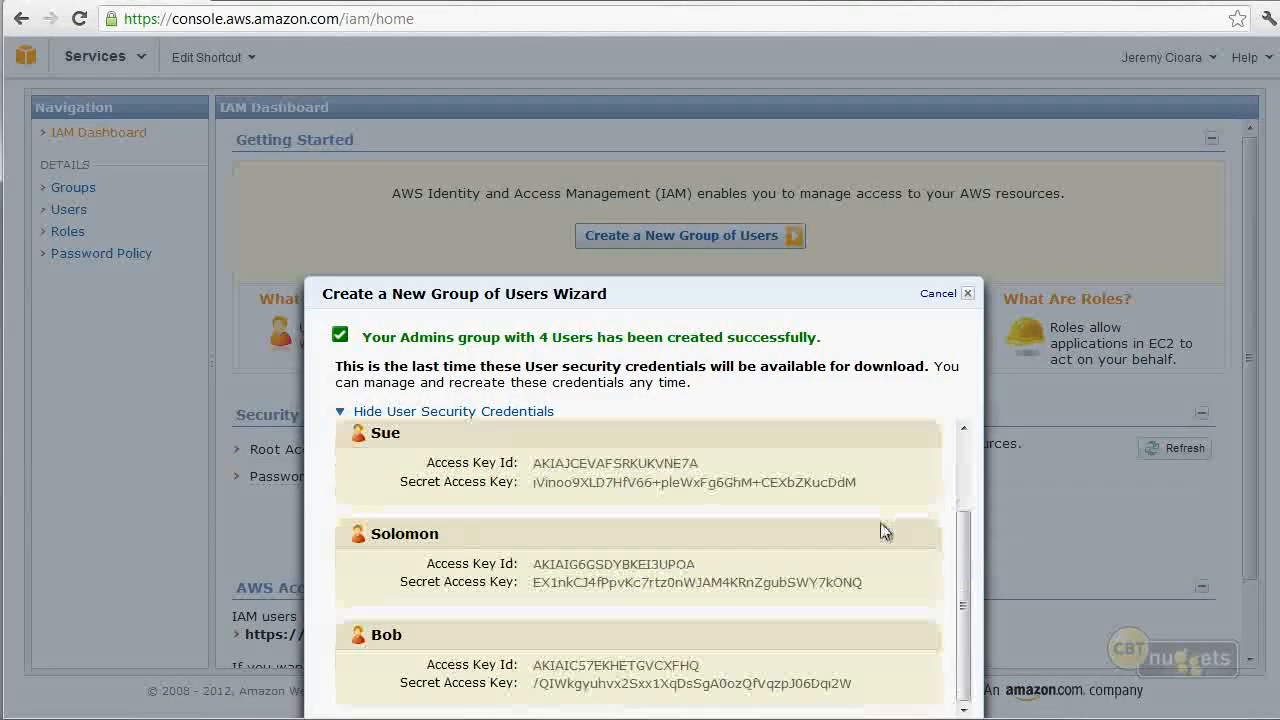
scroll(886, 530, up, 2)
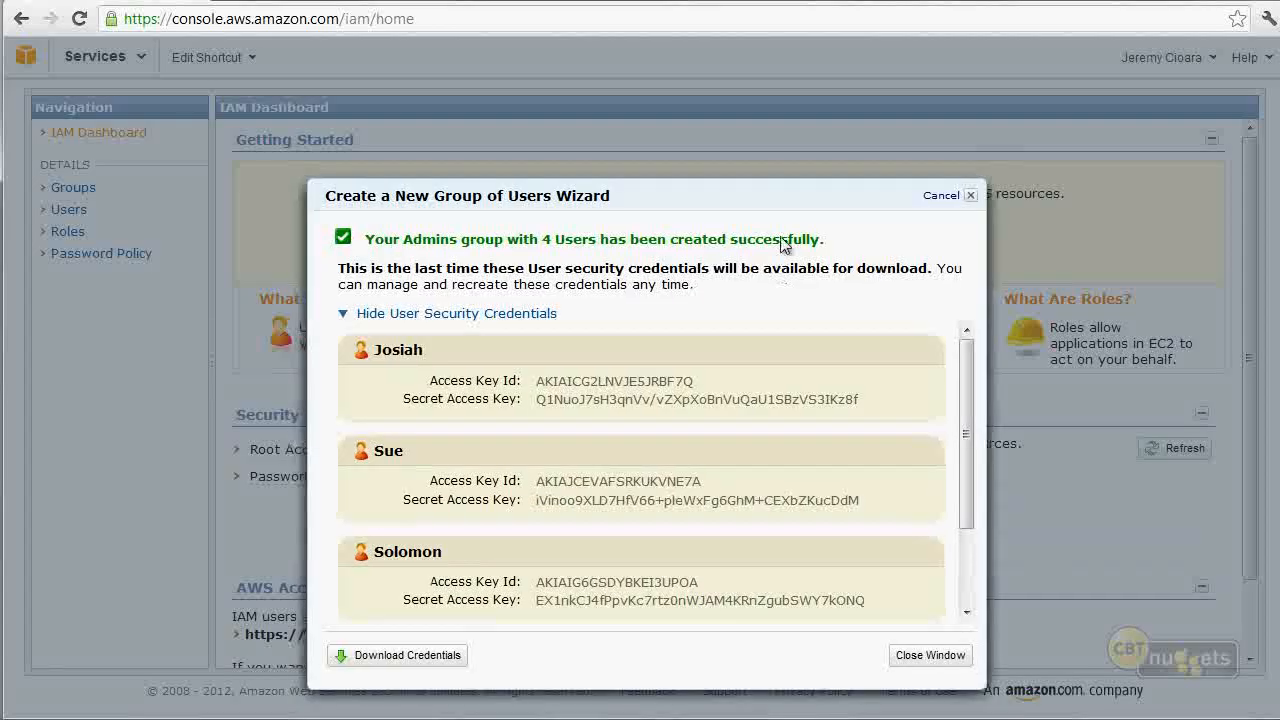
drag(771, 291, 786, 157)
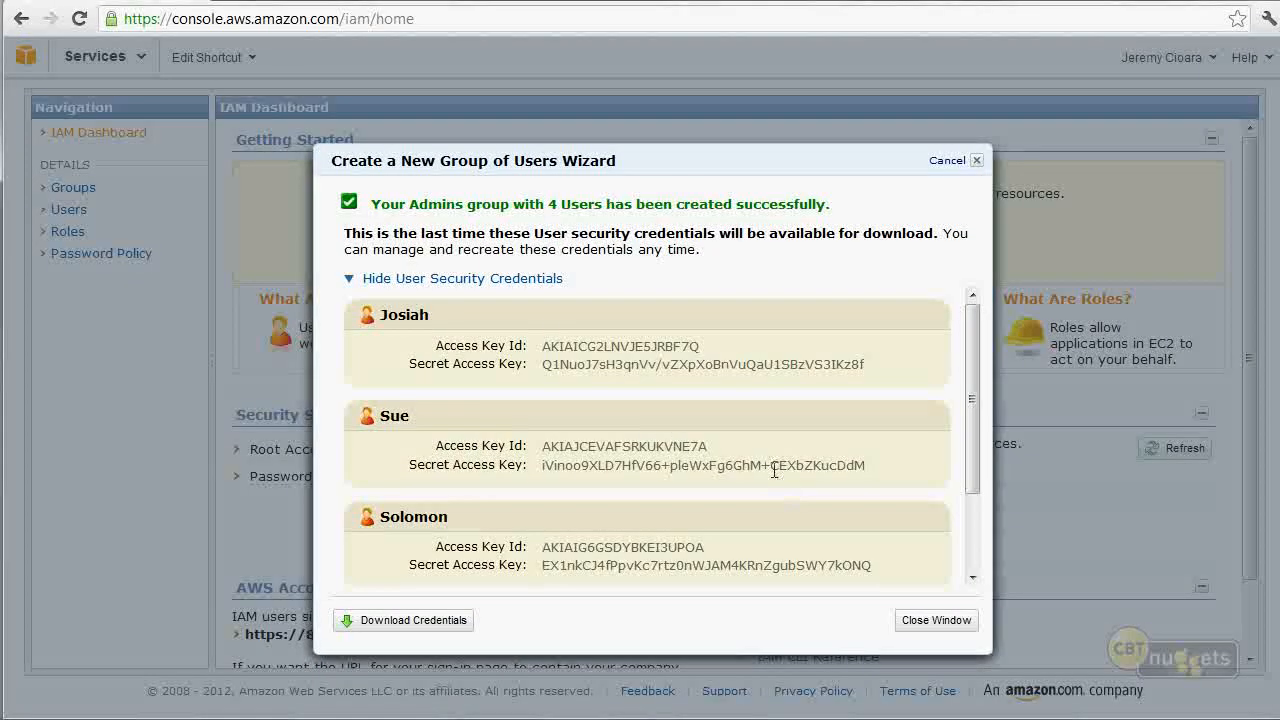
scroll(768, 440, down, 2)
scroll(768, 440, up, 2)
Step: Search Google for cyberduck in a new tab and open the cyberduck.ch site
key(ctrl+t)
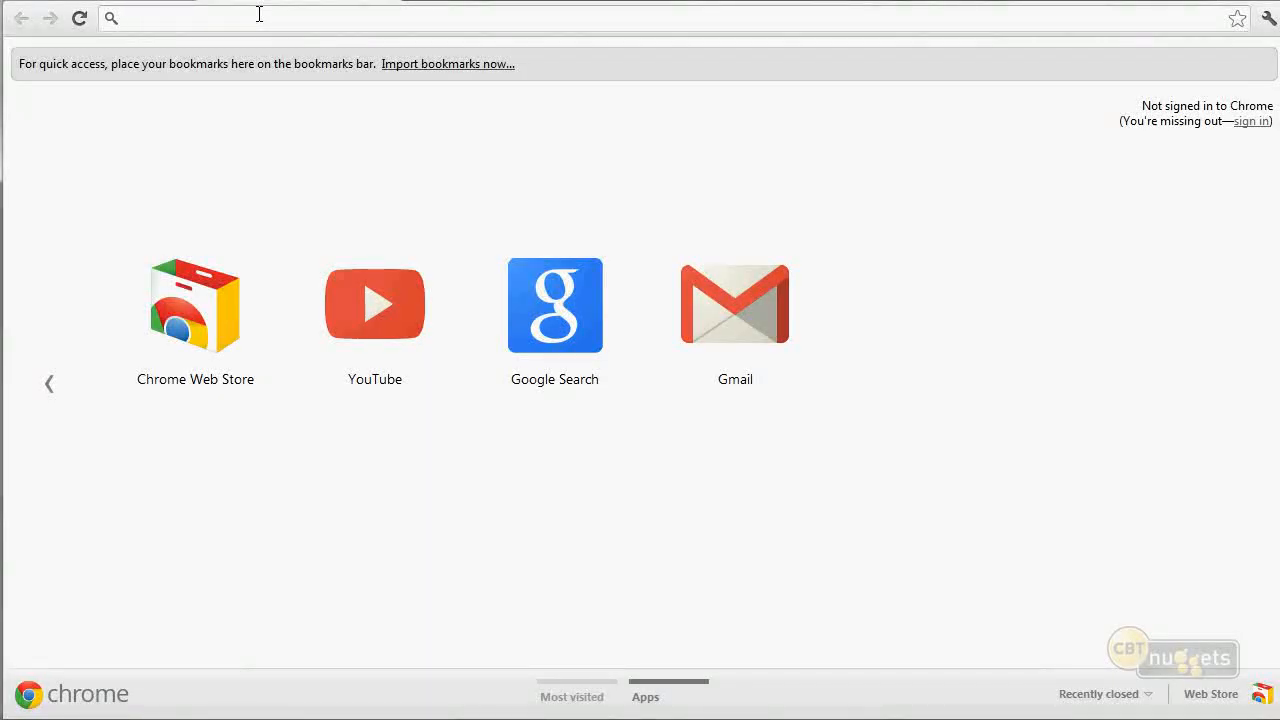
text(c)
key(BackSpace)
key(BackSpace)
text(goo)
key(Return)
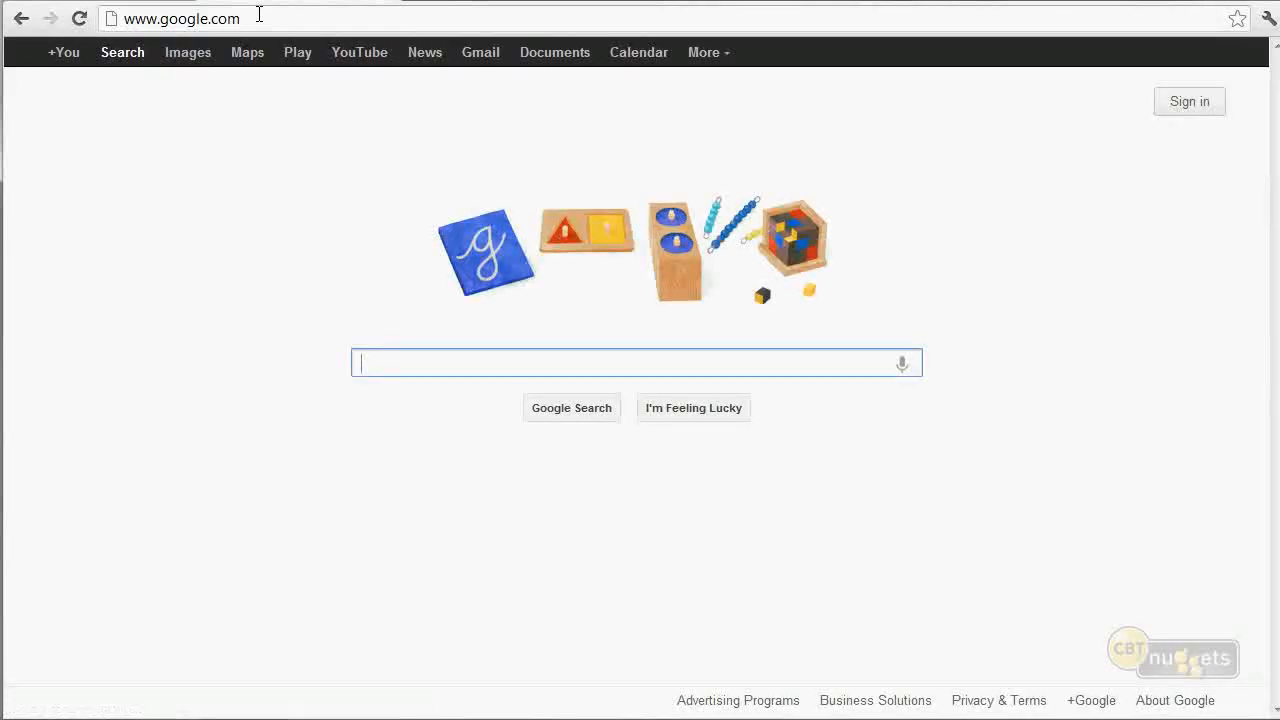
text(cyberduckj)
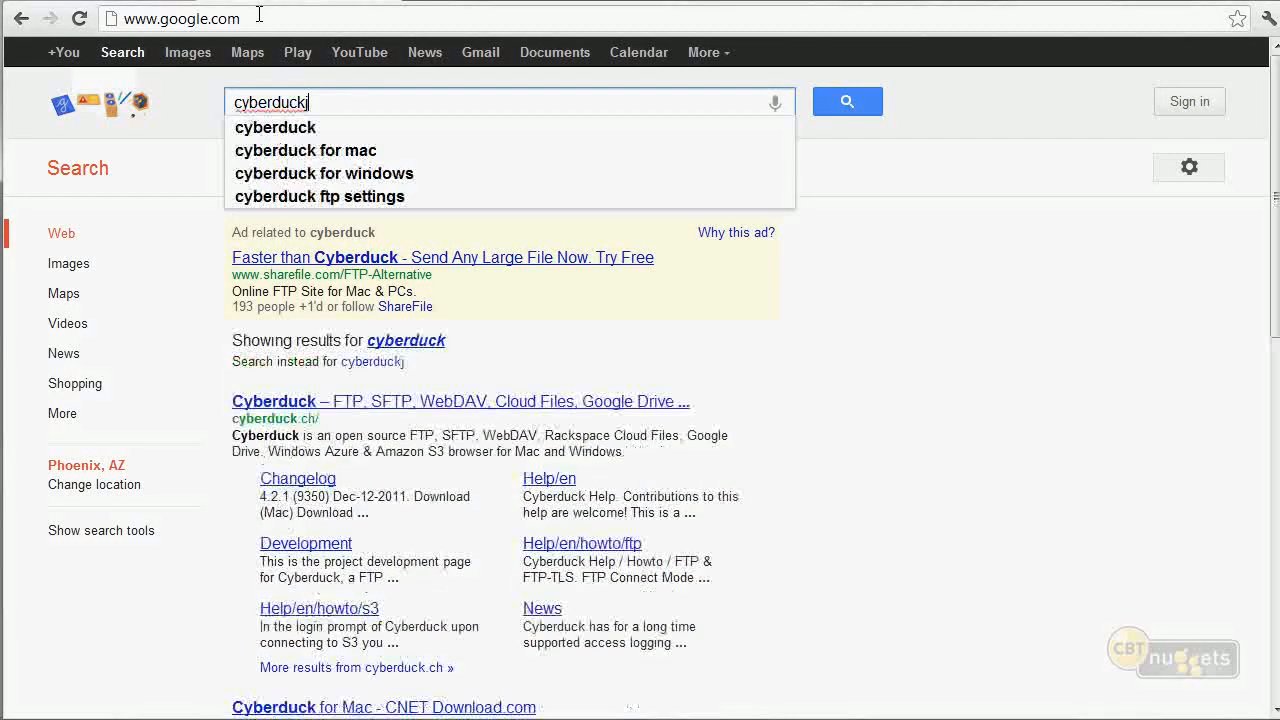
key(BackSpace)
key(Return)
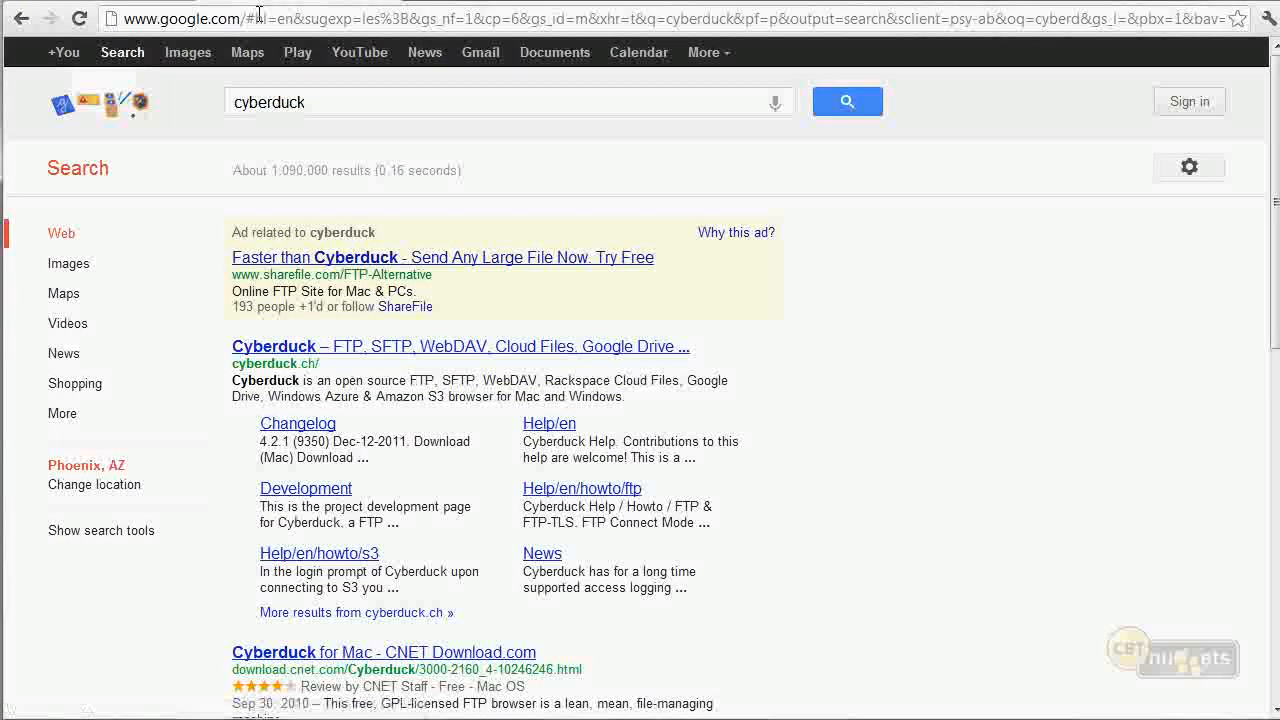
click(365, 346)
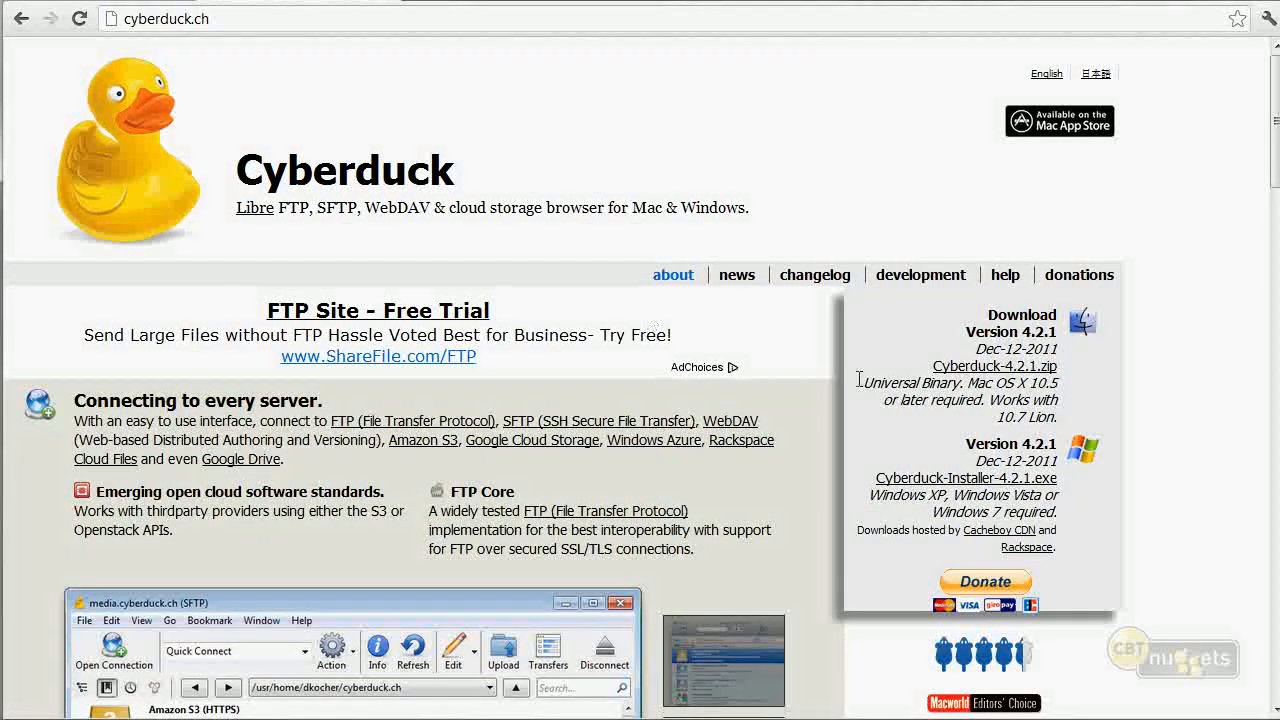
Step: Scroll through the Cyberduck page, then select a user's access key ID and secret key in AWS
scroll(1180, 331, down, 2)
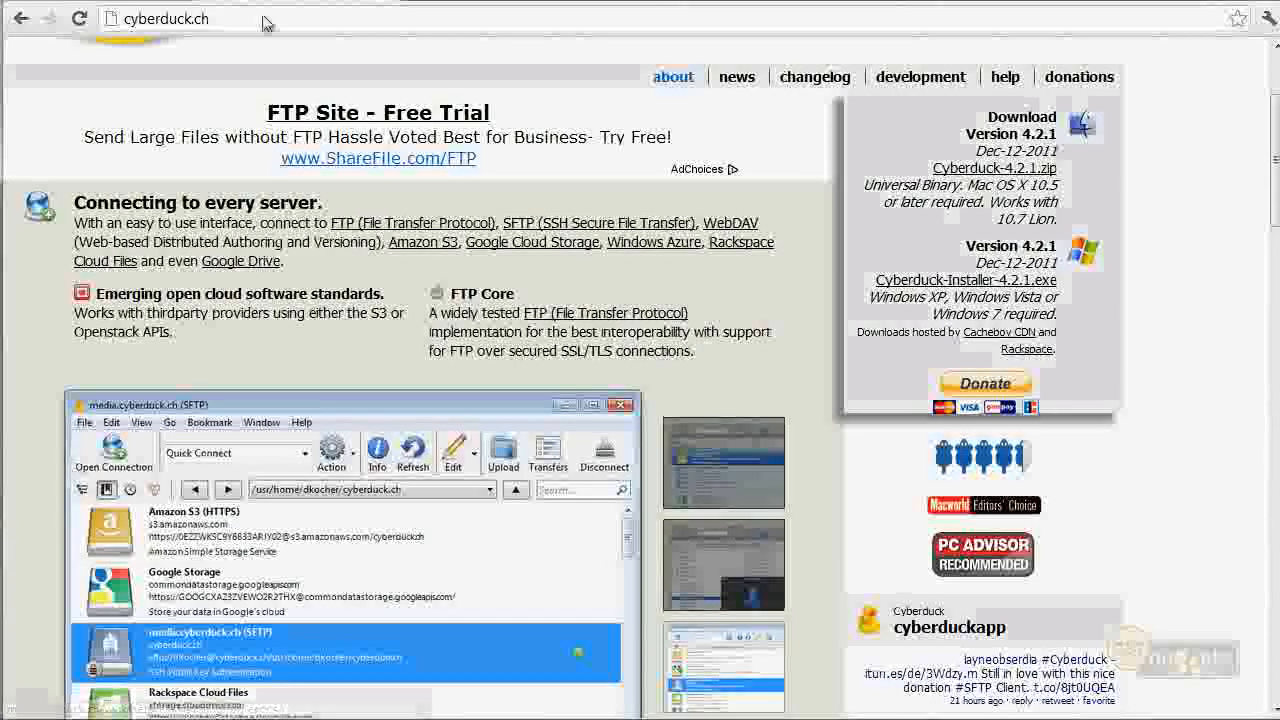
scroll(180, 490, down, 1)
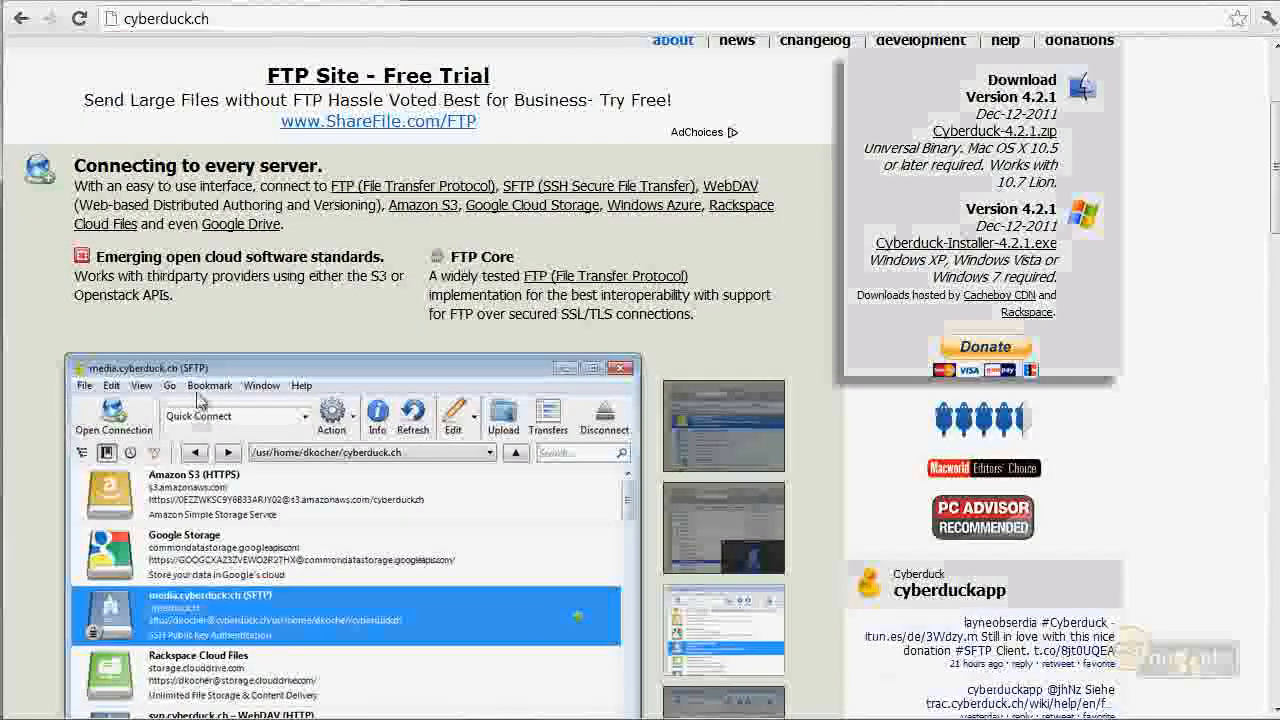
scroll(232, 390, down, 1)
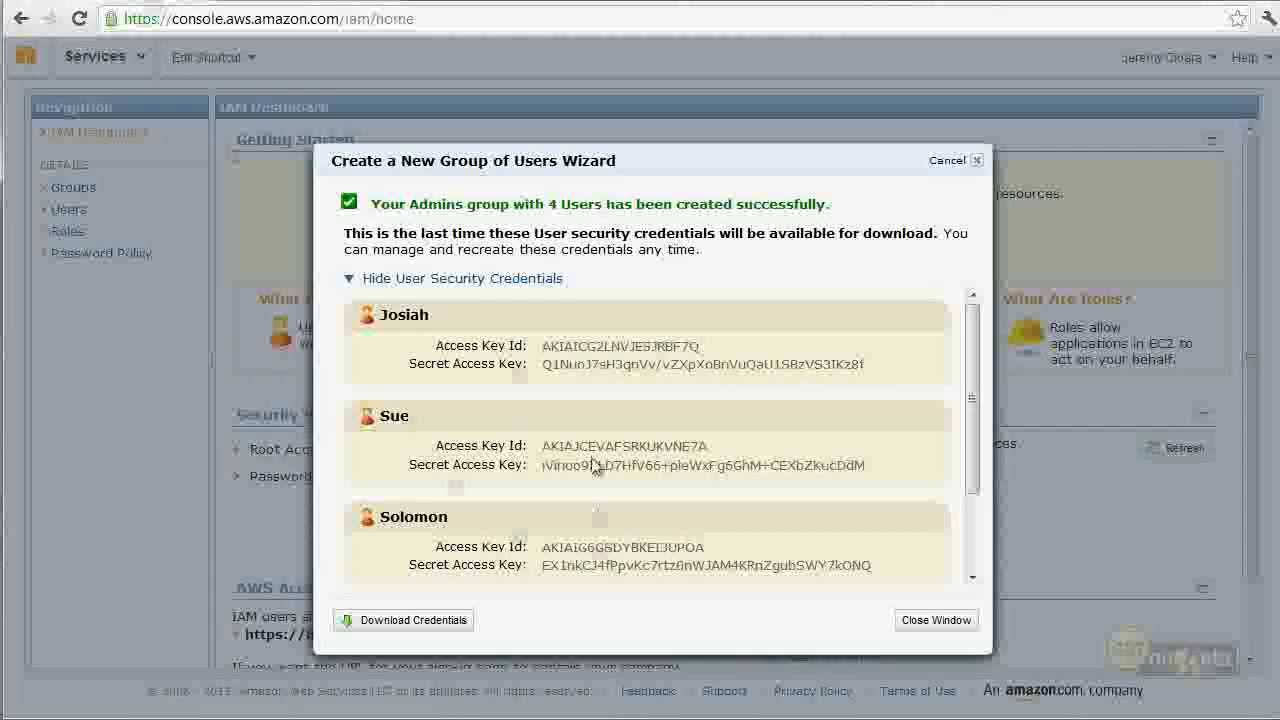
double_click(578, 445)
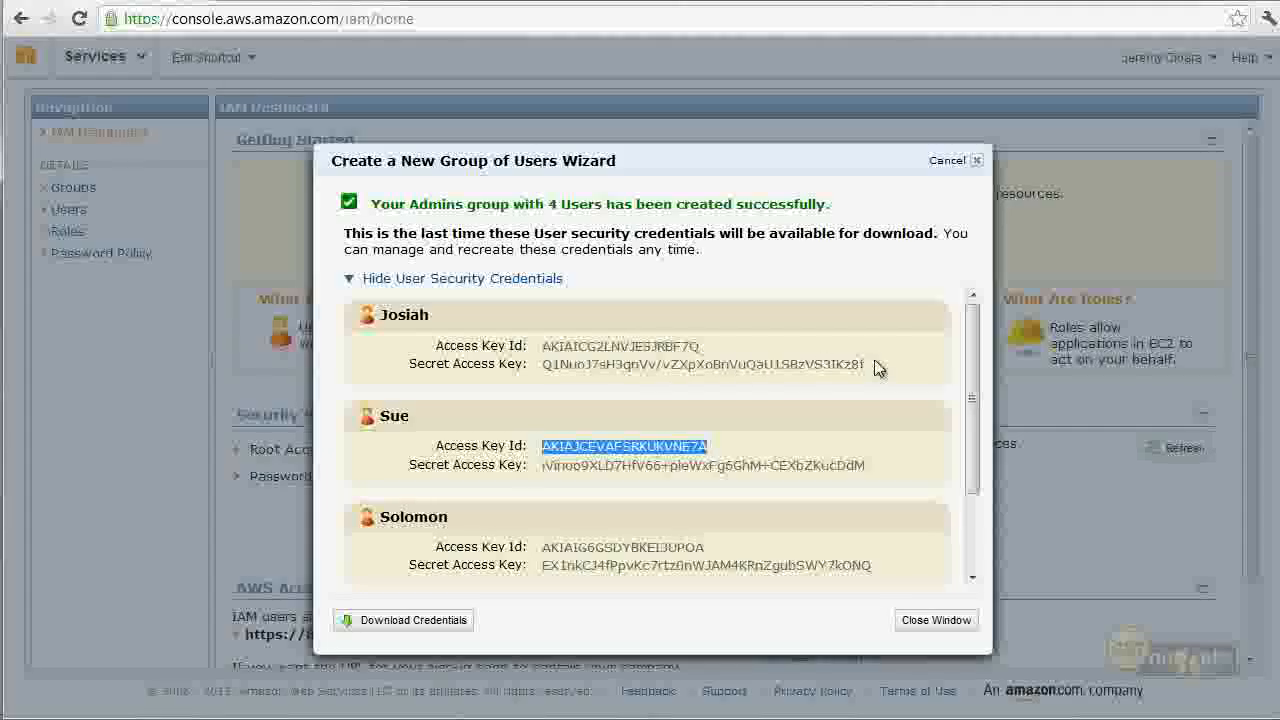
drag(862, 365, 542, 365)
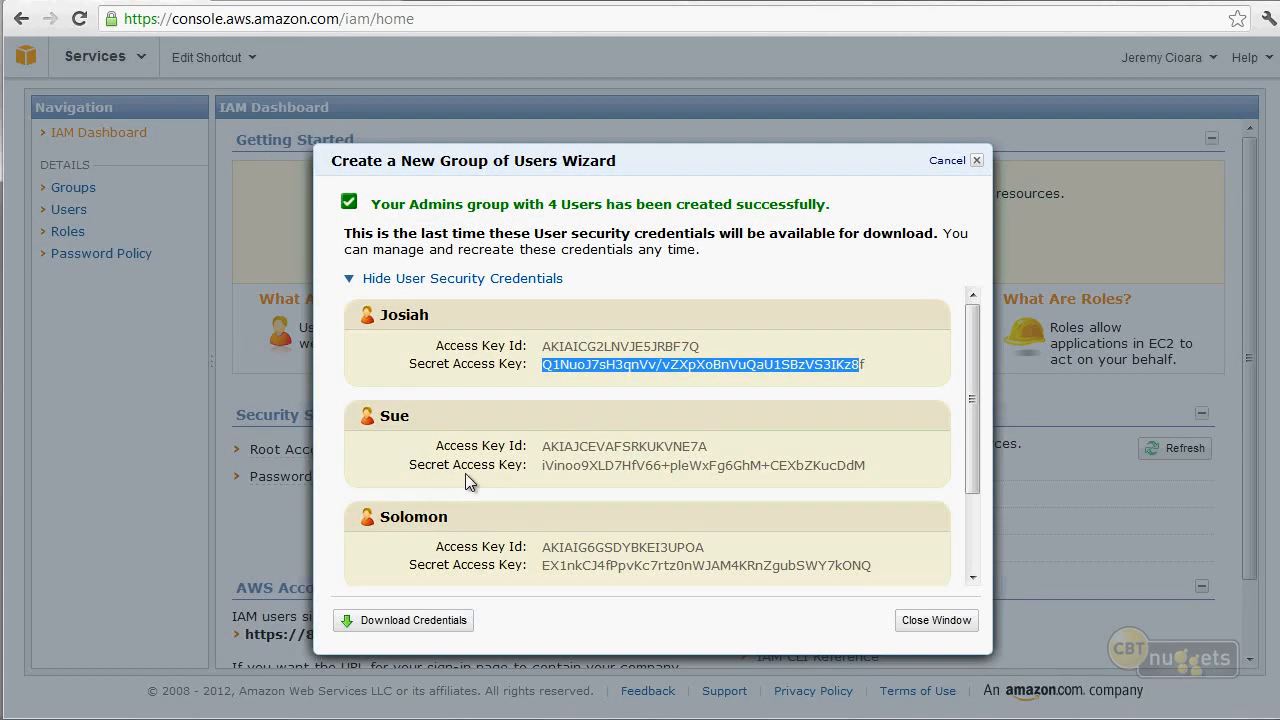
Step: Download the users' credentials as credentials.csv and open the downloaded file
click(523, 346)
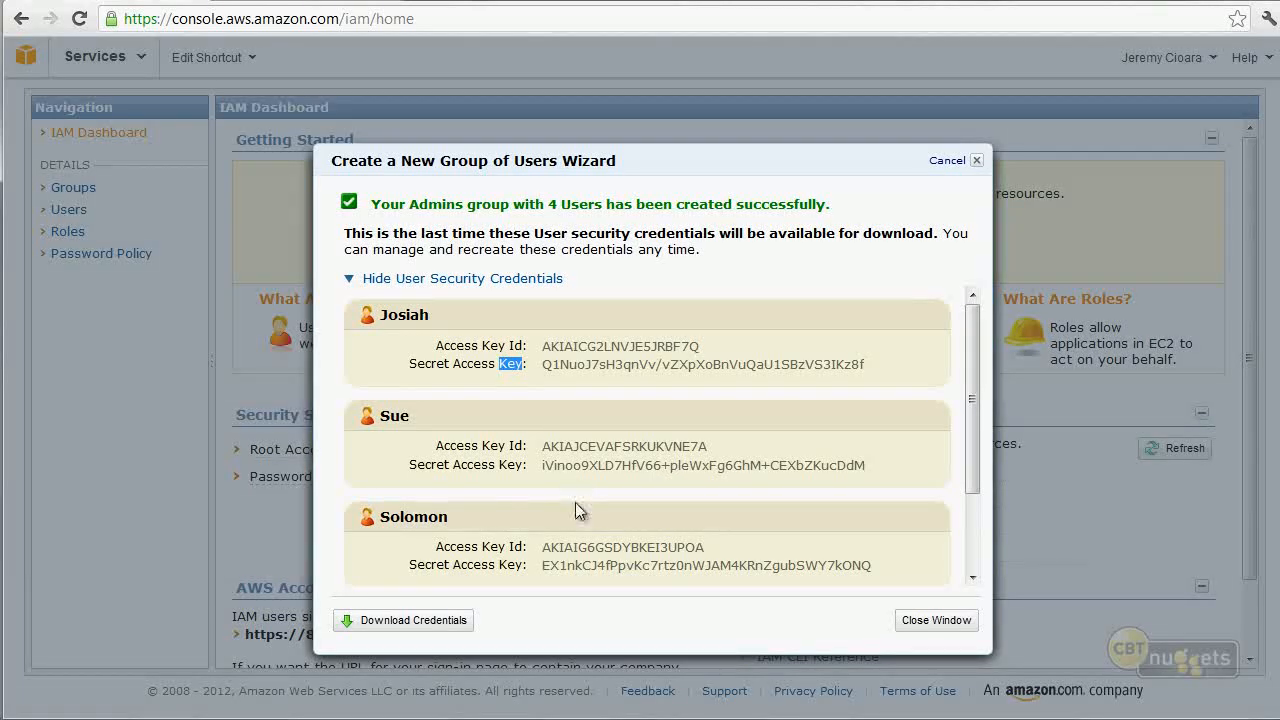
click(442, 626)
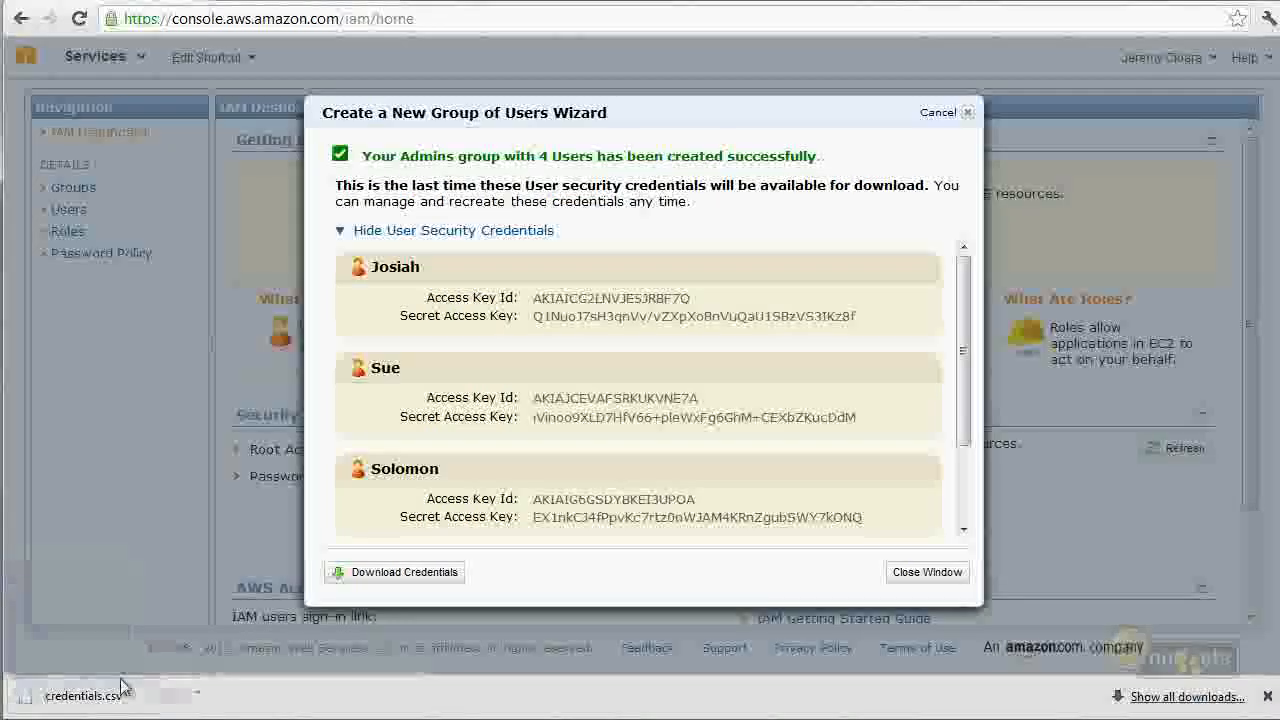
click(110, 698)
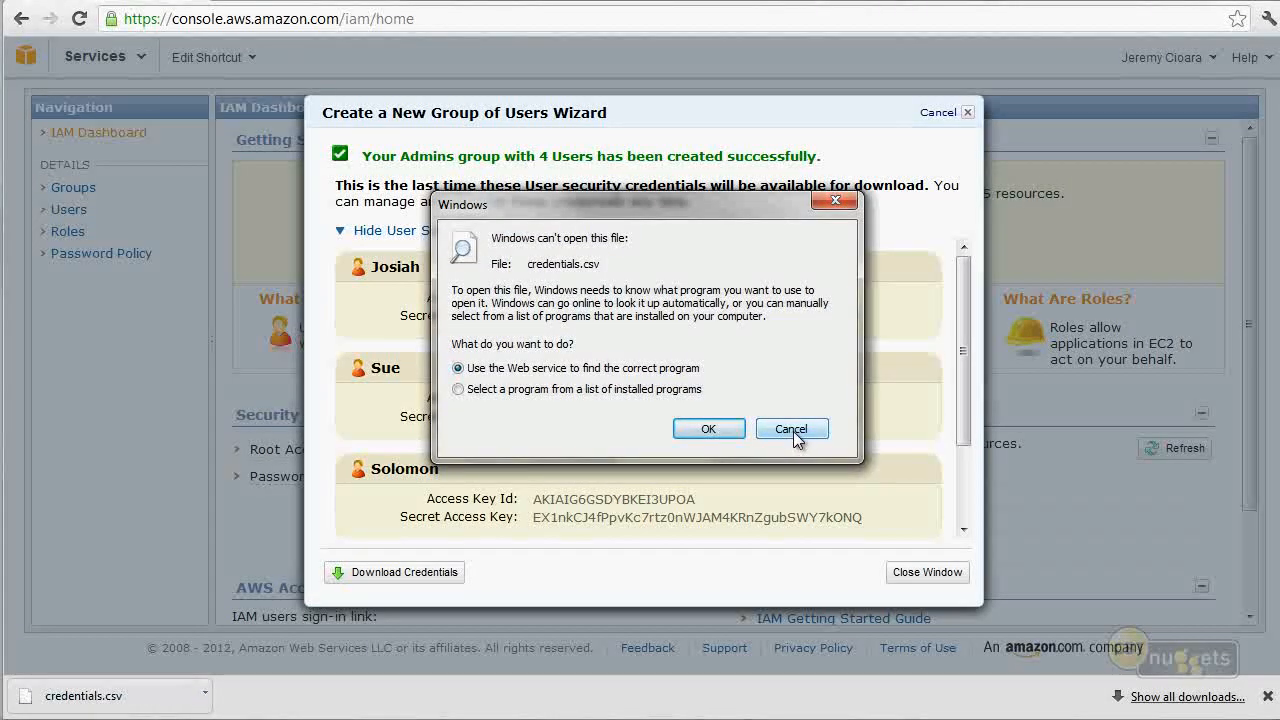
Step: Open credentials.csv in WordPad without making WordPad the default program for that file type
drag(795, 432, 612, 405)
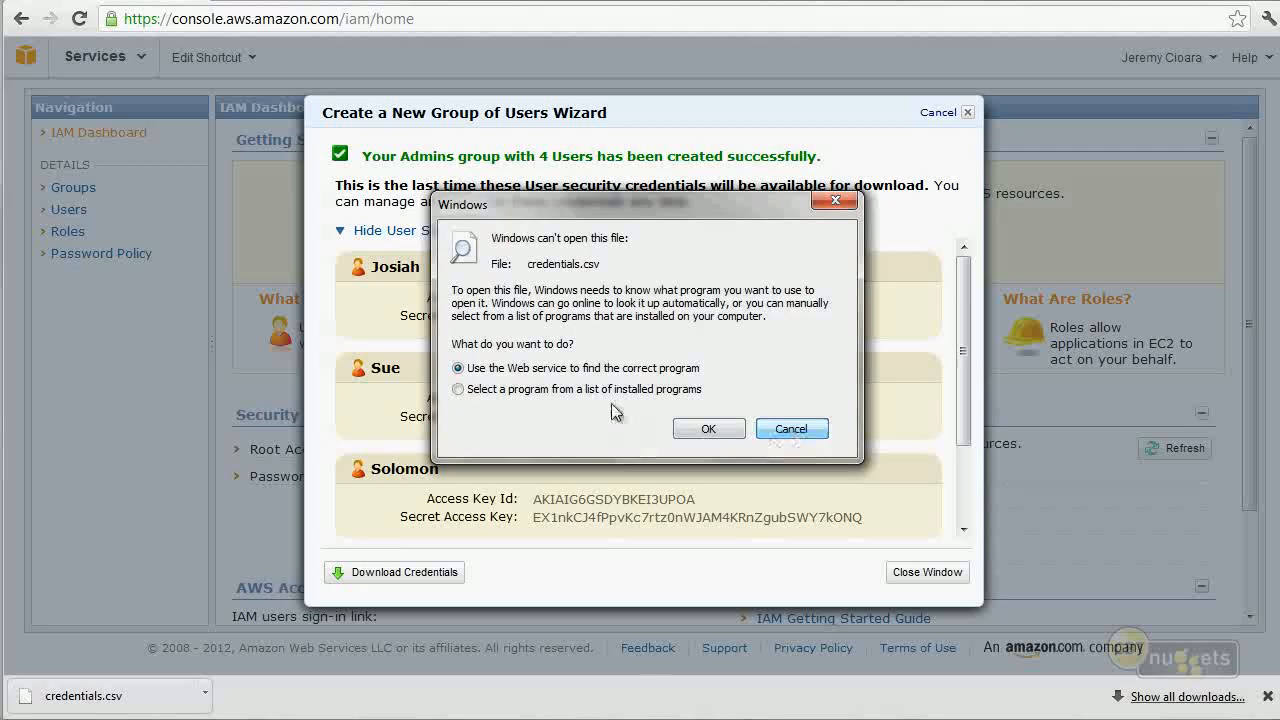
click(634, 393)
click(708, 428)
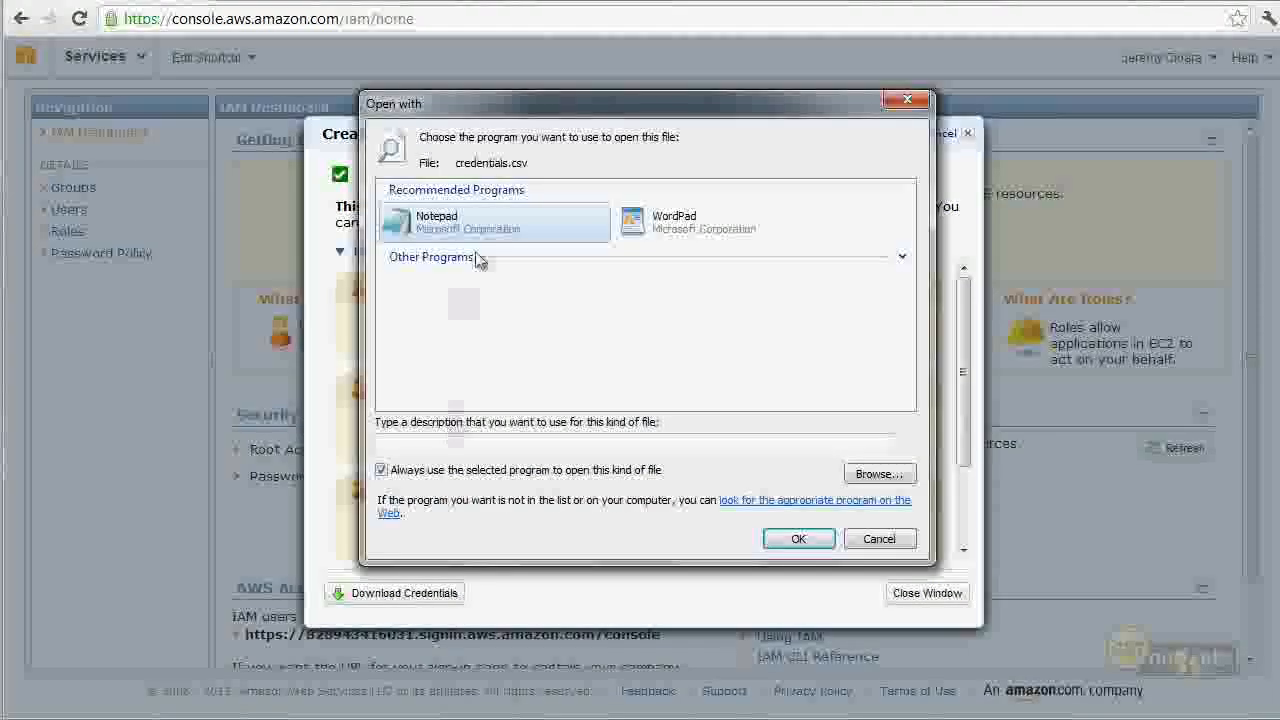
click(445, 470)
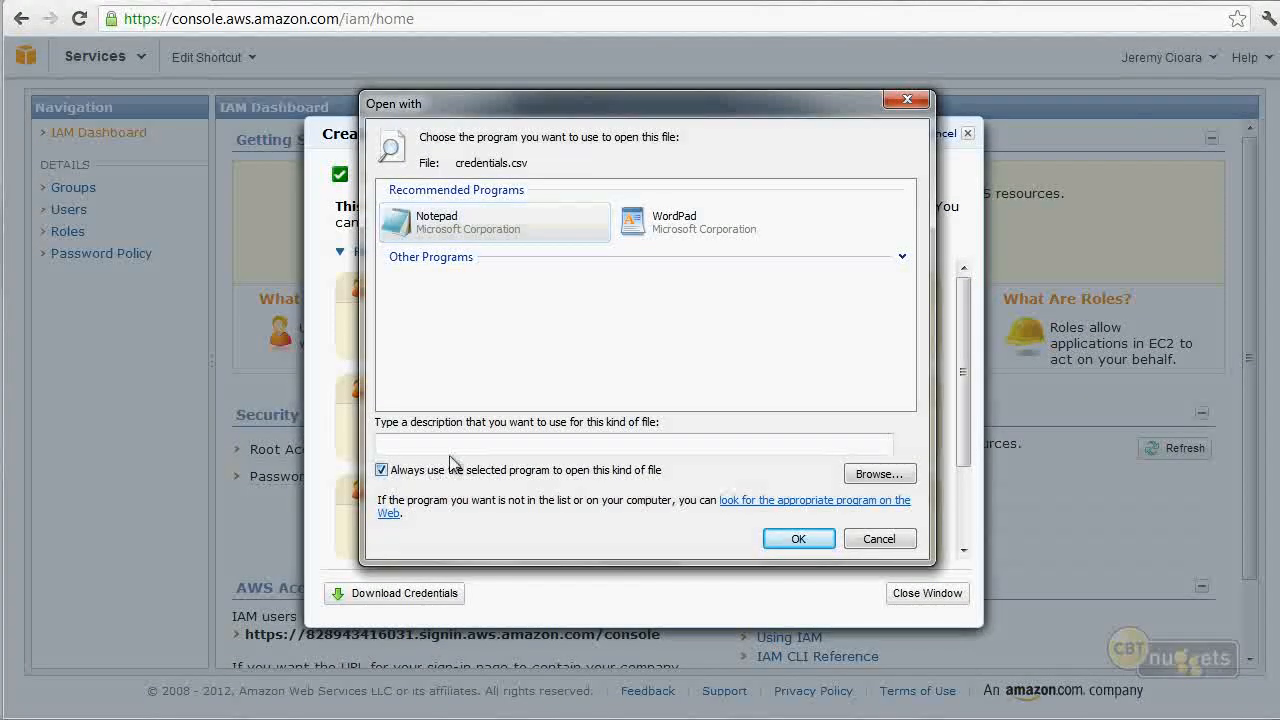
click(676, 220)
double_click(679, 219)
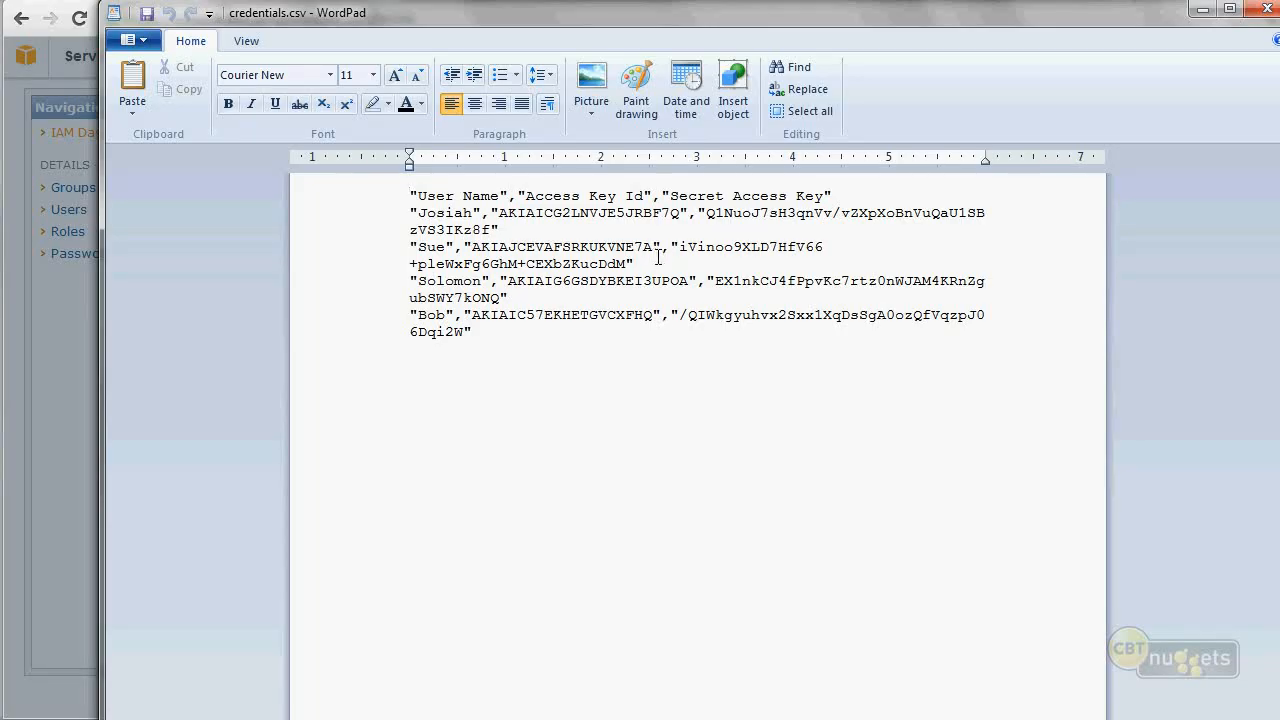
Step: Close WordPad after reviewing each user's access key ID and secret key in credentials.csv
click(1266, 9)
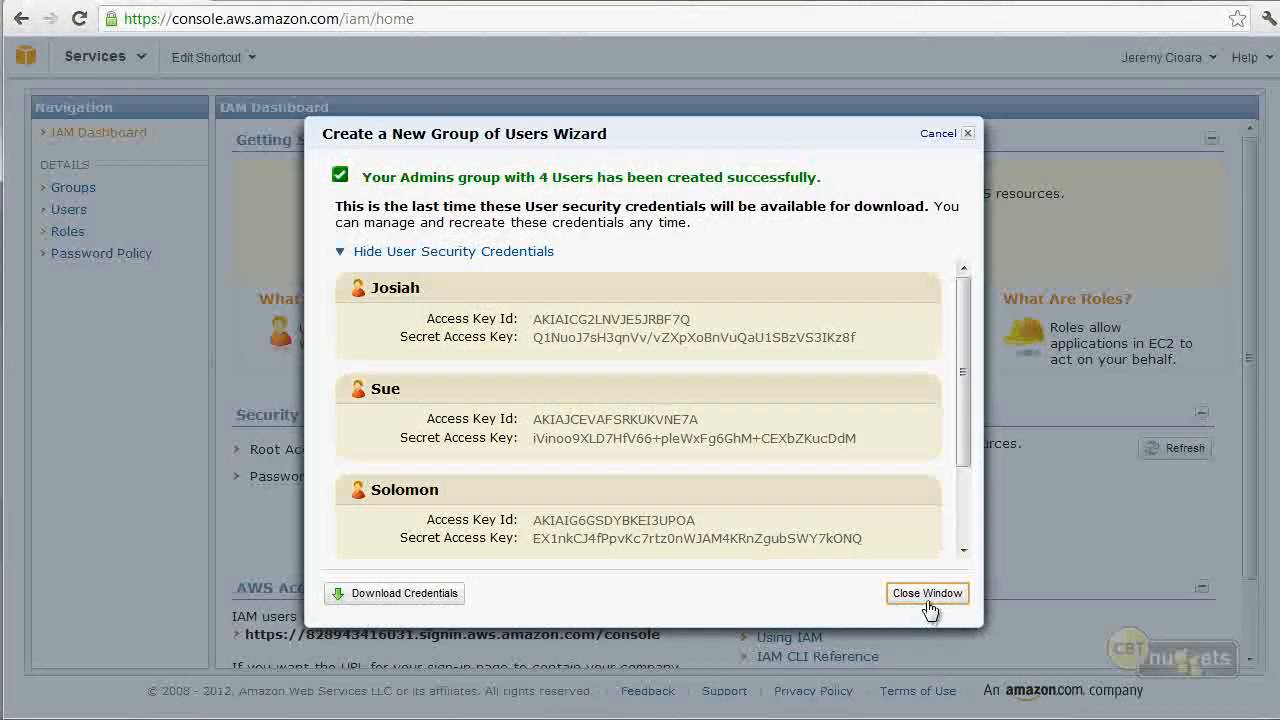
Step: Close the credentials wizard and go to the IAM Users list of four users
right_click(510, 354)
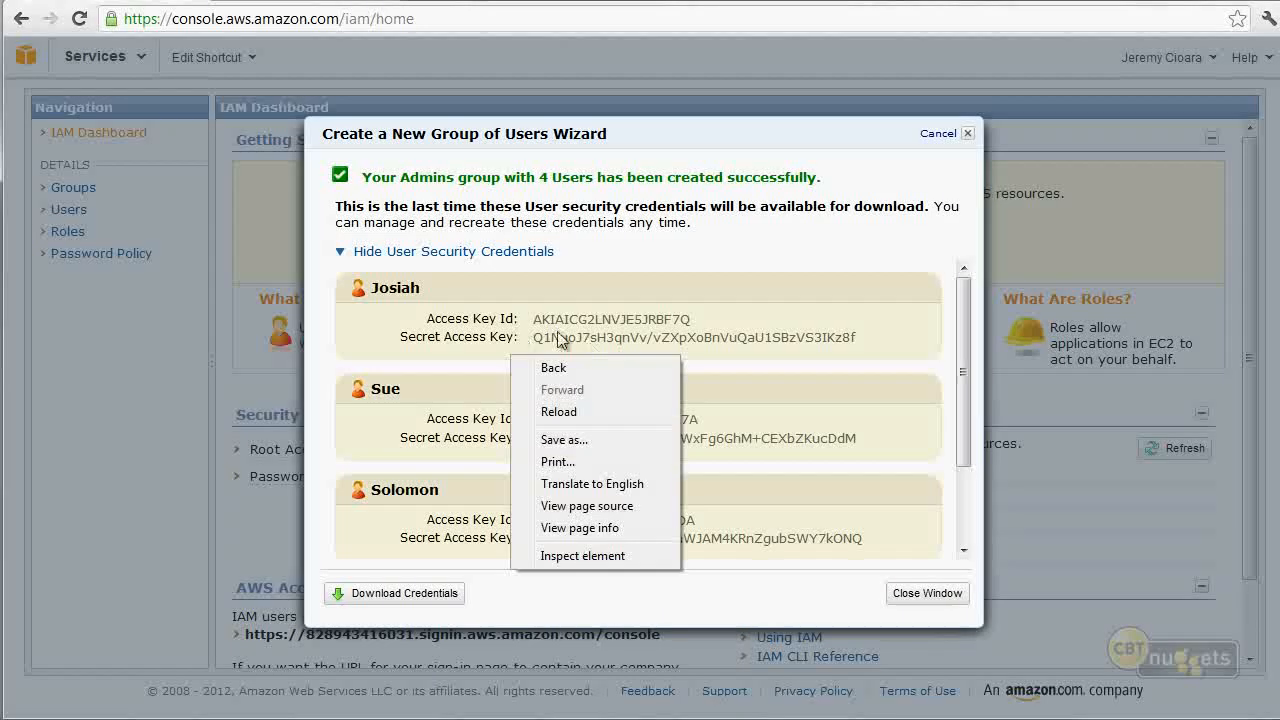
click(1027, 638)
click(928, 596)
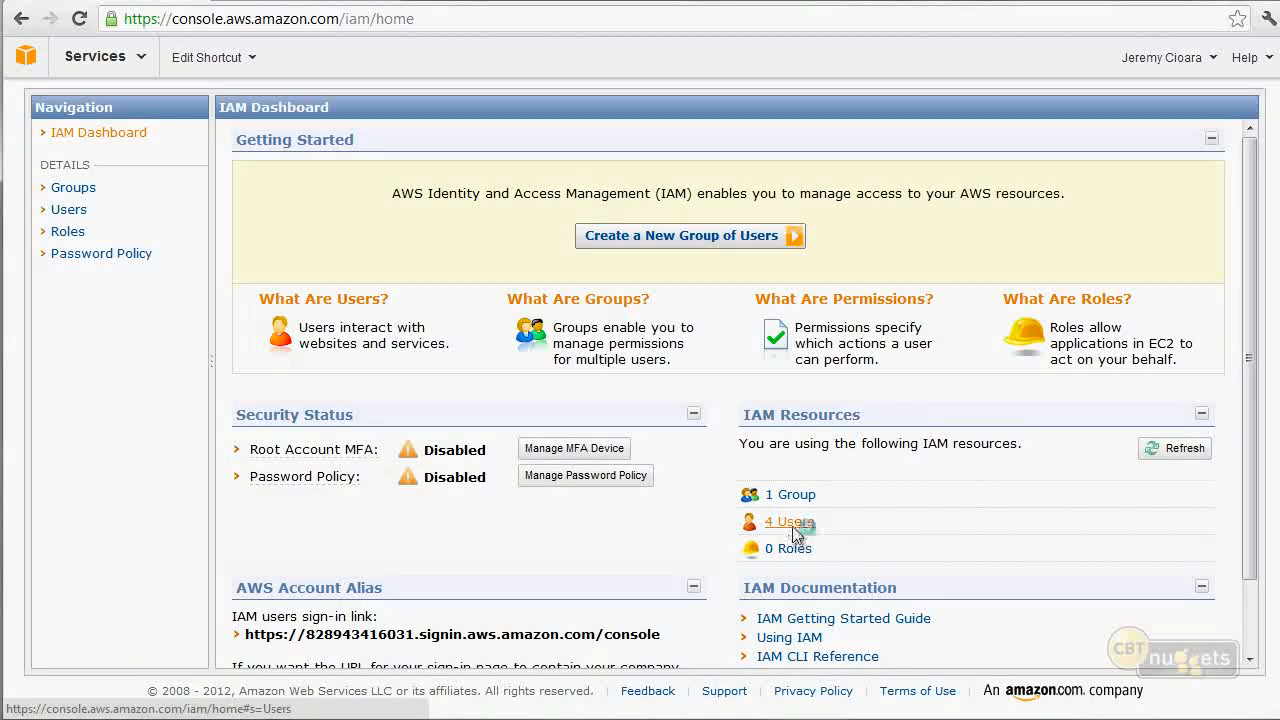
click(799, 530)
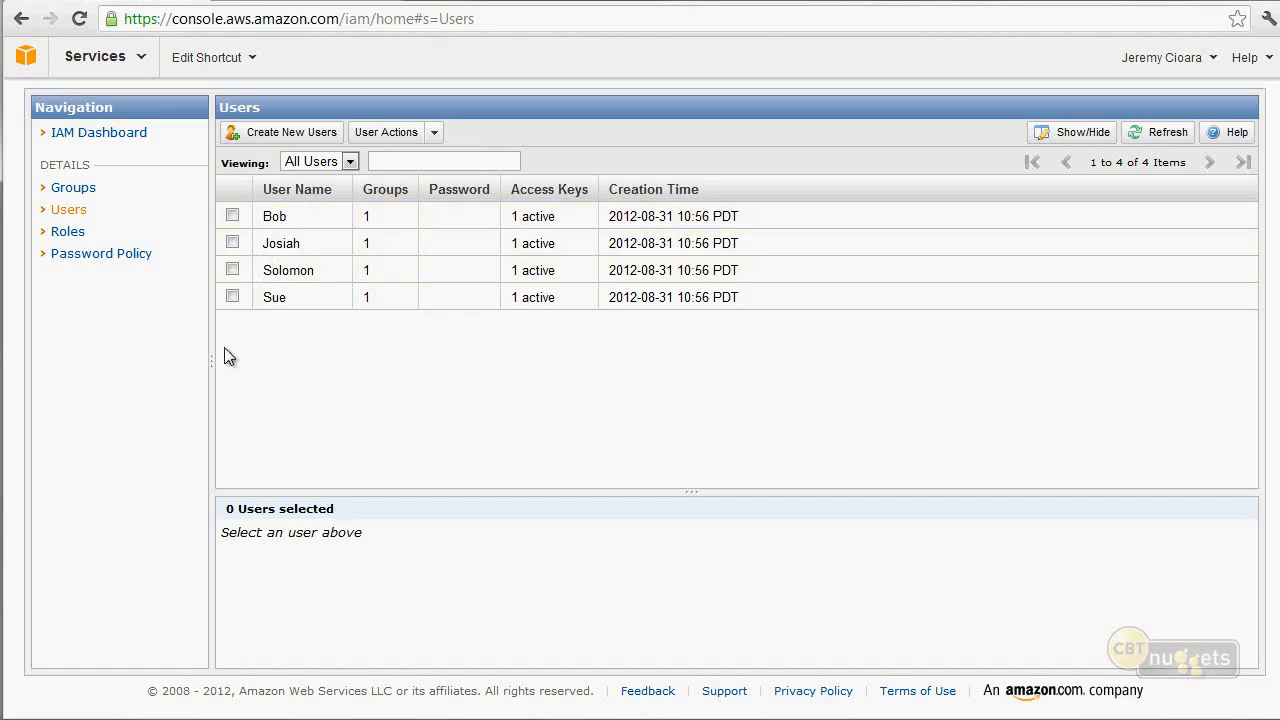
Step: Check the first user's security credentials, which show no password, and start password management
click(232, 216)
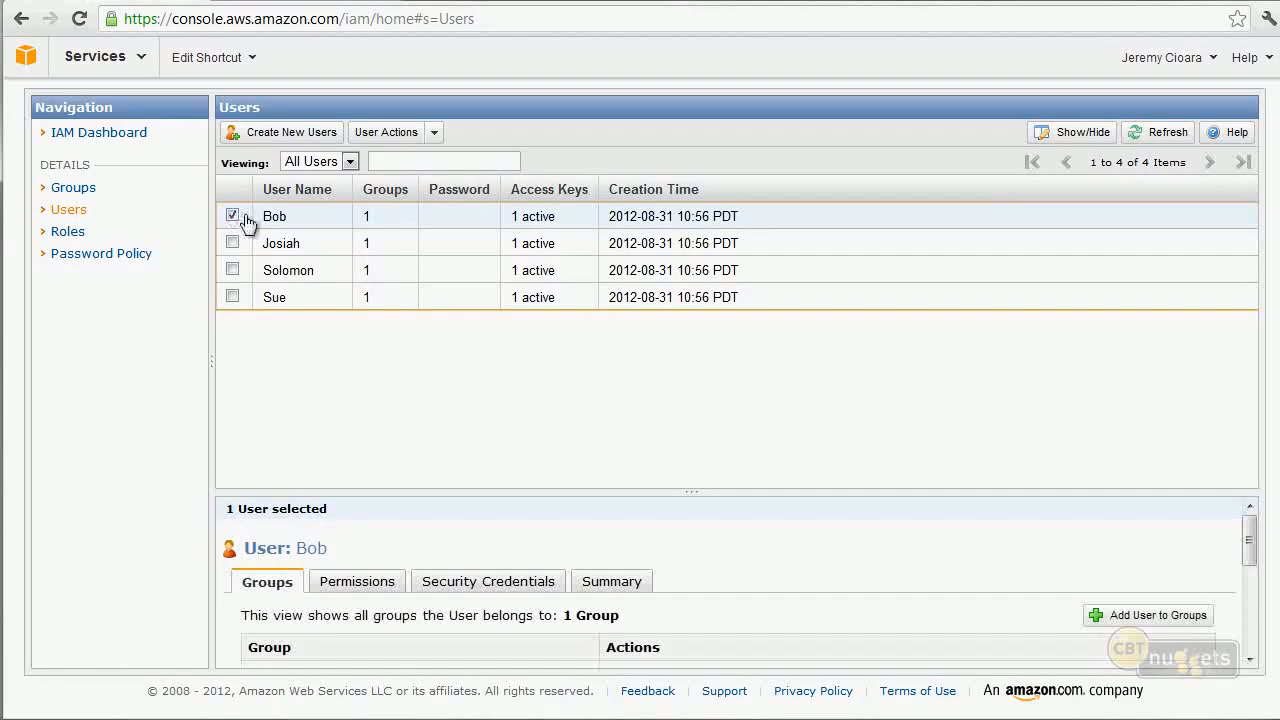
drag(926, 491, 913, 350)
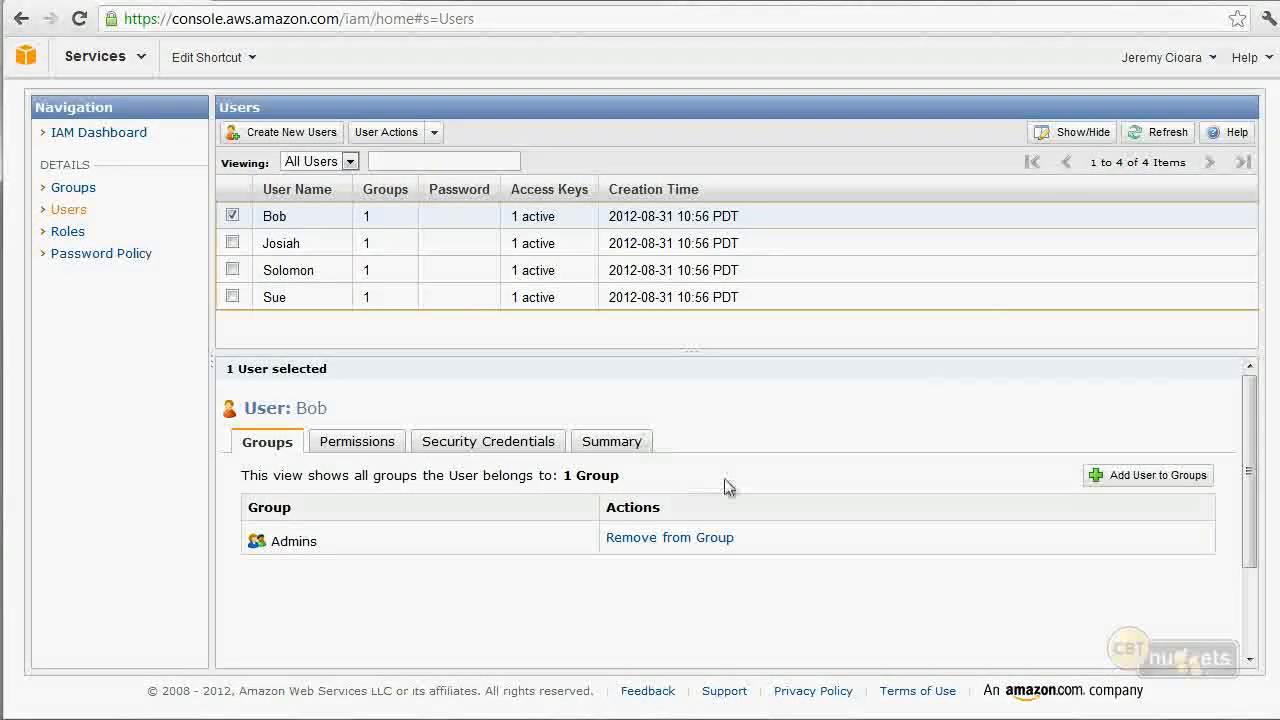
click(349, 445)
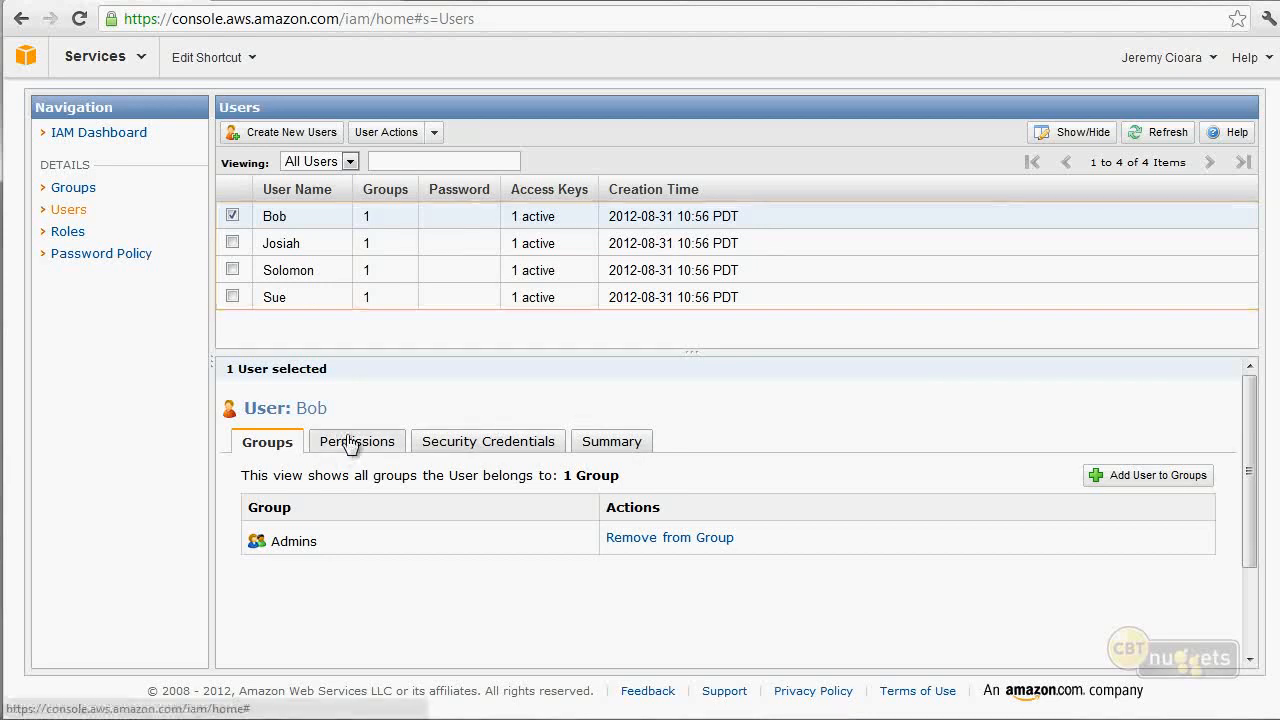
click(529, 444)
scroll(773, 385, down, 1)
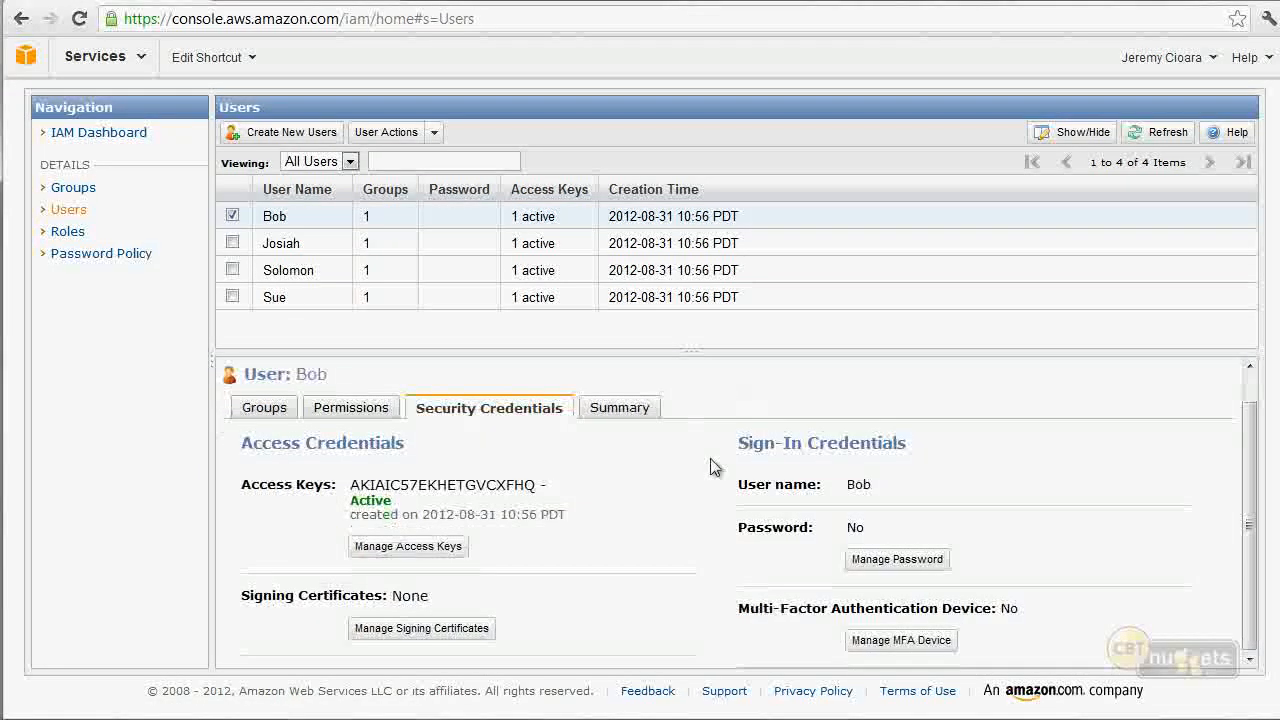
double_click(780, 527)
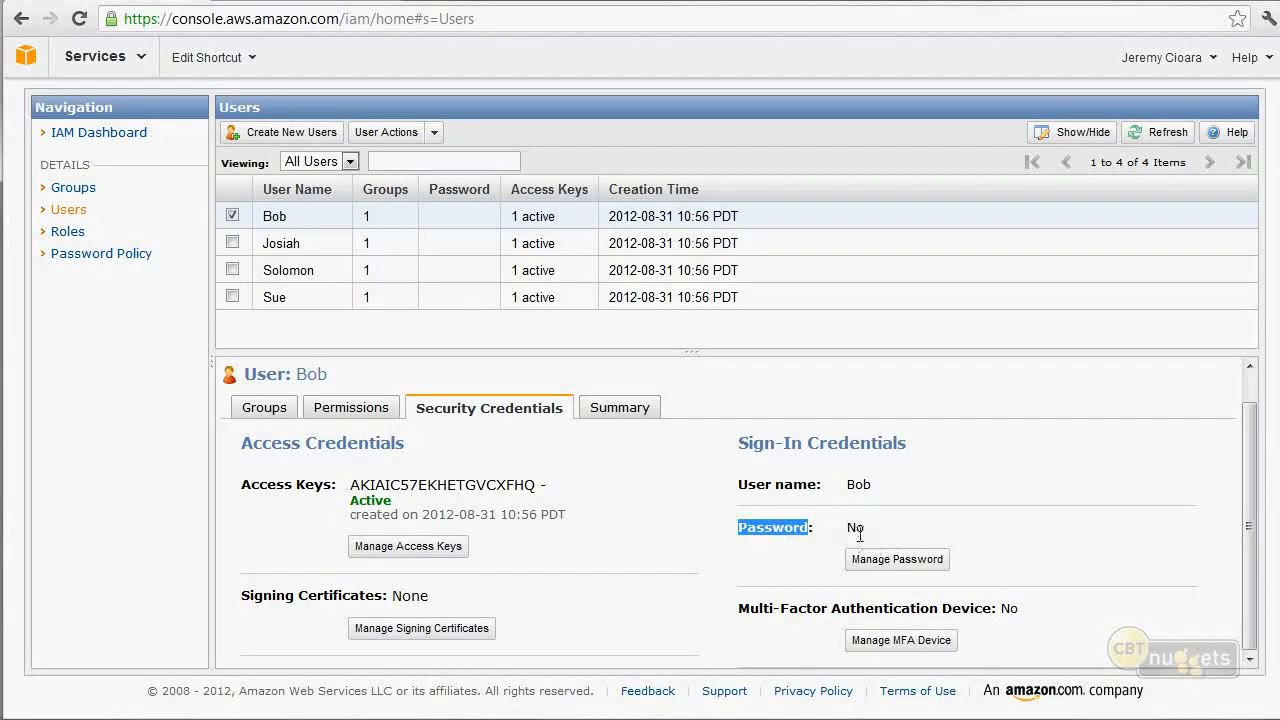
double_click(855, 527)
click(930, 561)
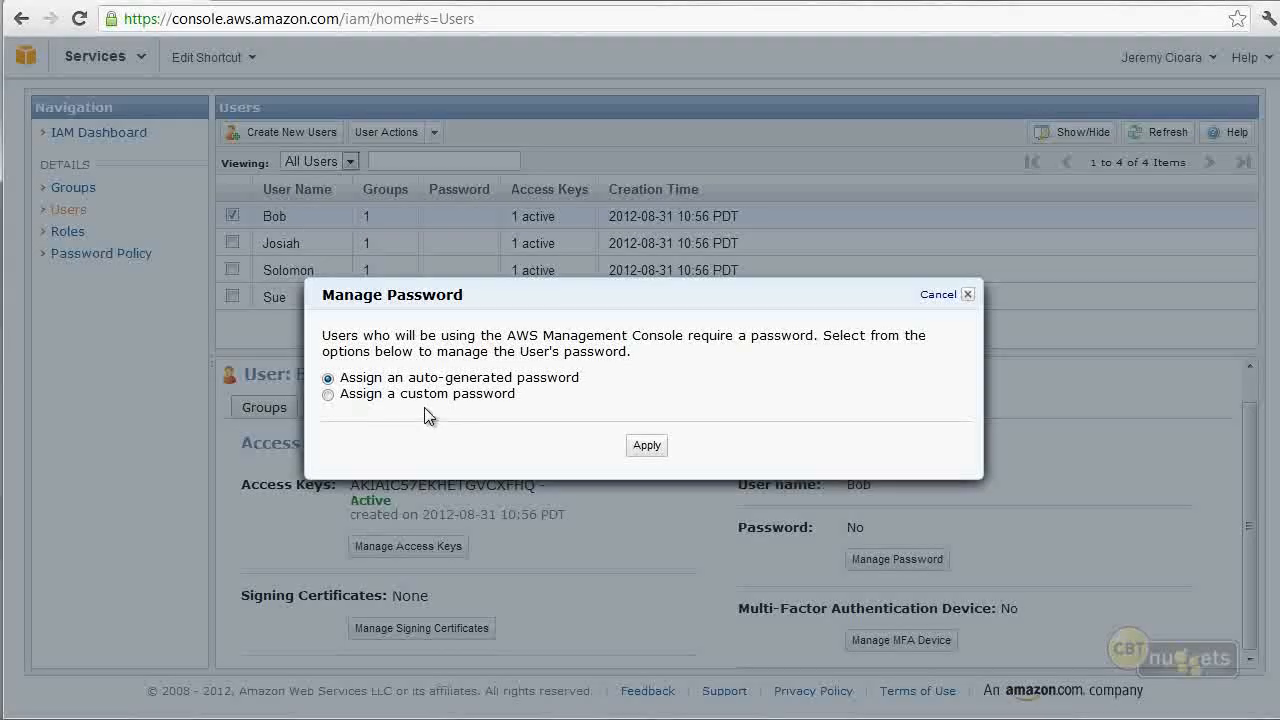
Step: Assign the first user a custom console password, confirm it, and apply it
right_click(350, 398)
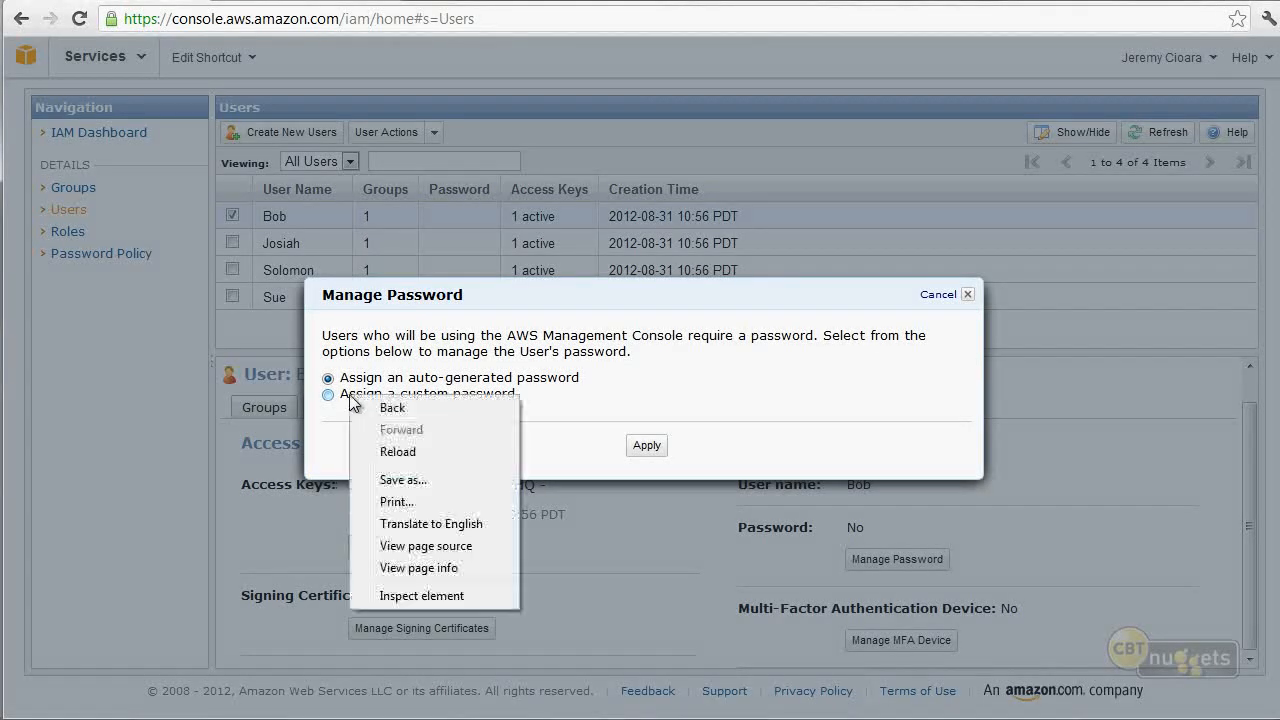
click(328, 394)
click(556, 414)
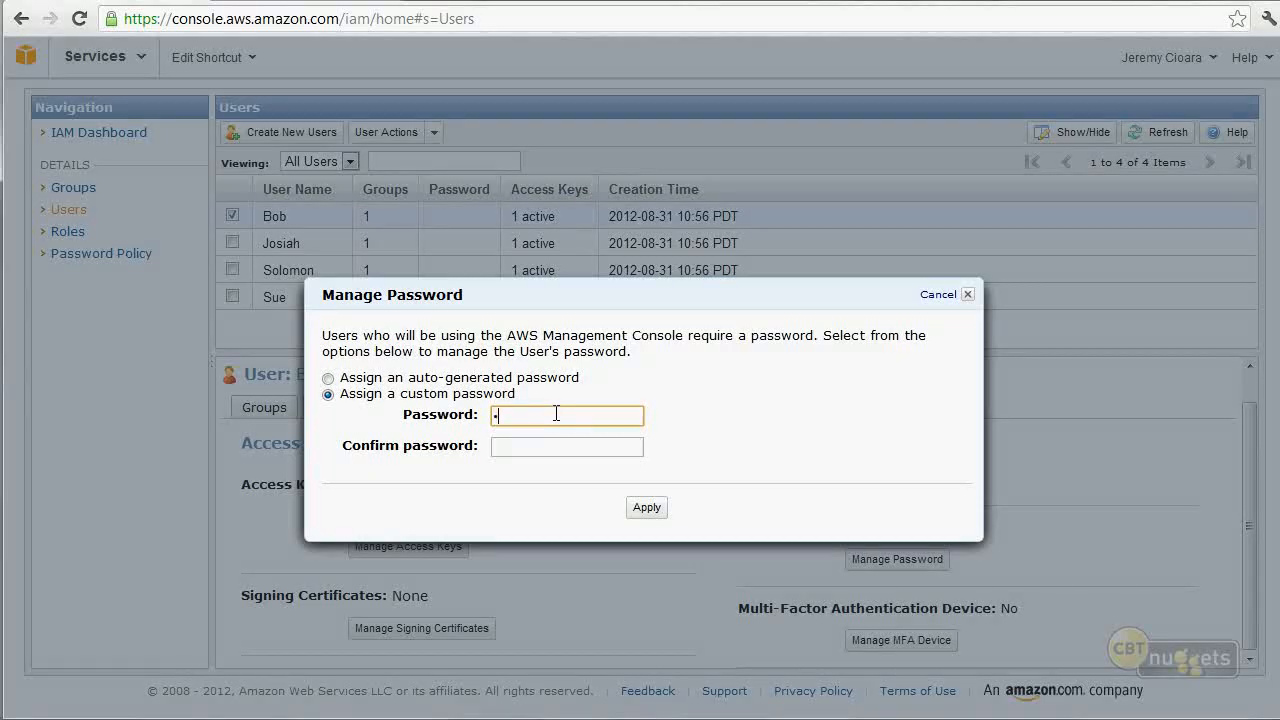
text(••••••••)
key(Tab)
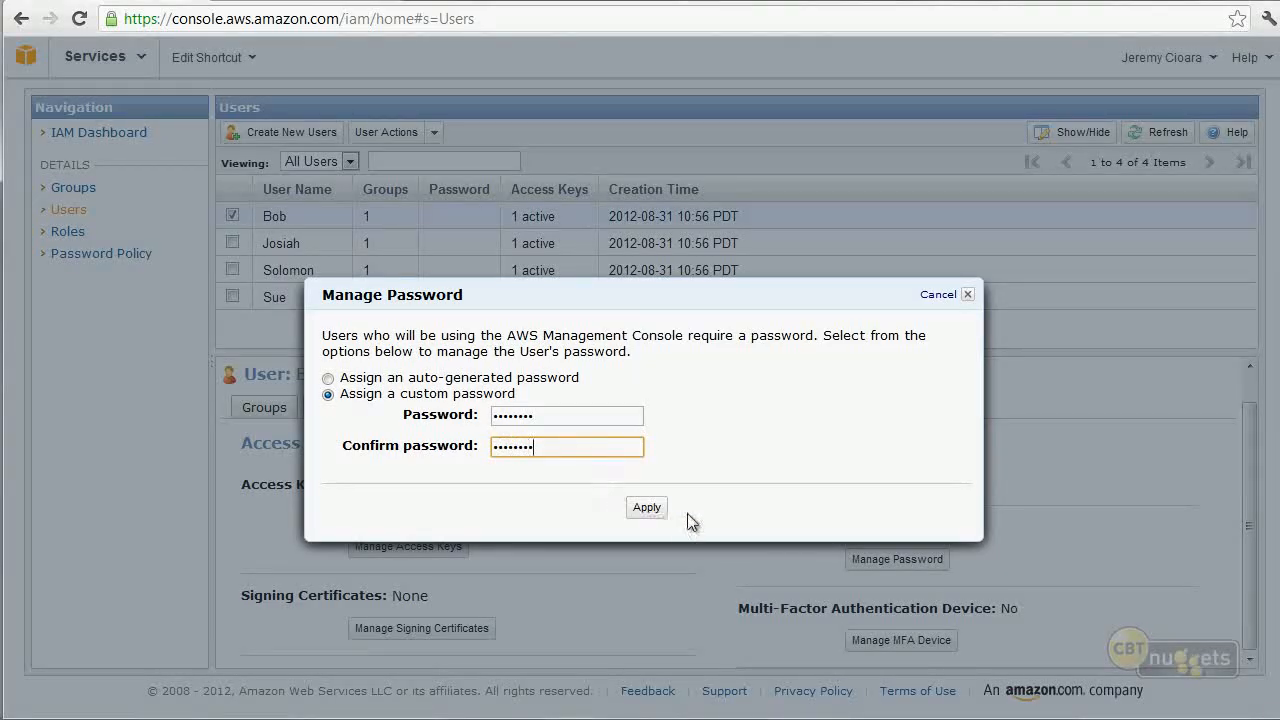
click(648, 510)
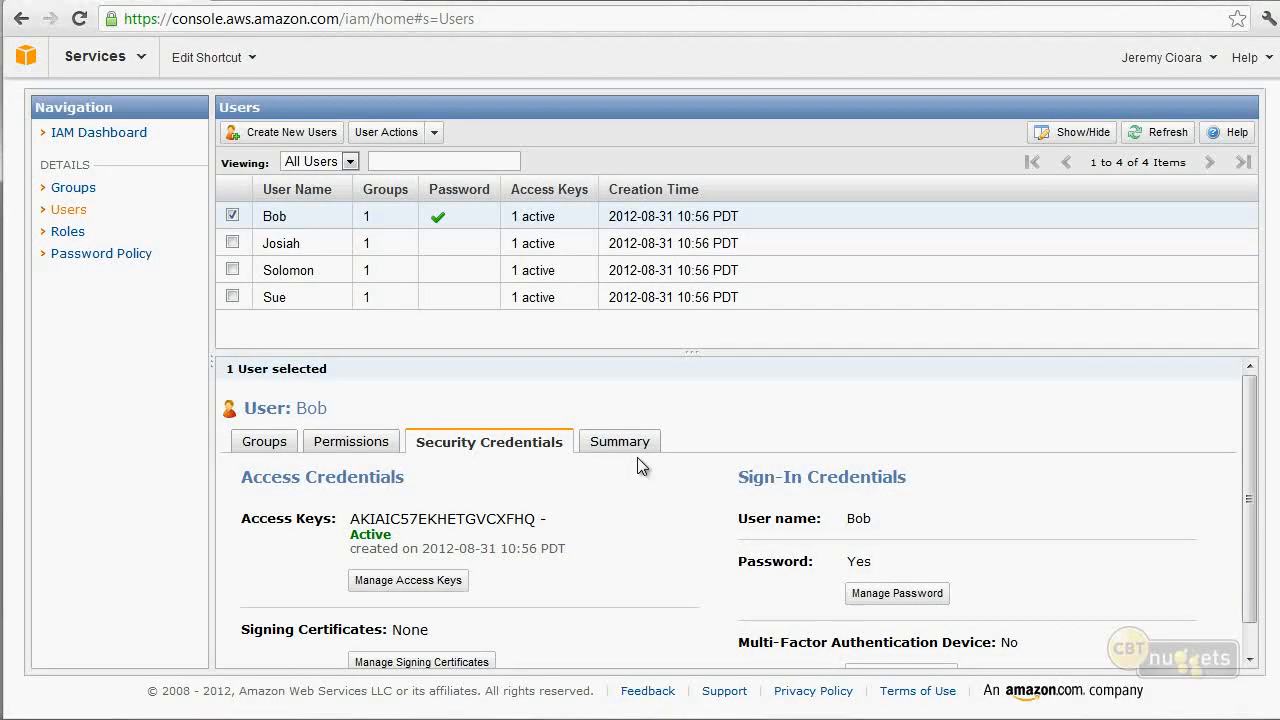
Step: On the IAM dashboard, select the IAM users sign-in link and begin creating an account alias
click(88, 140)
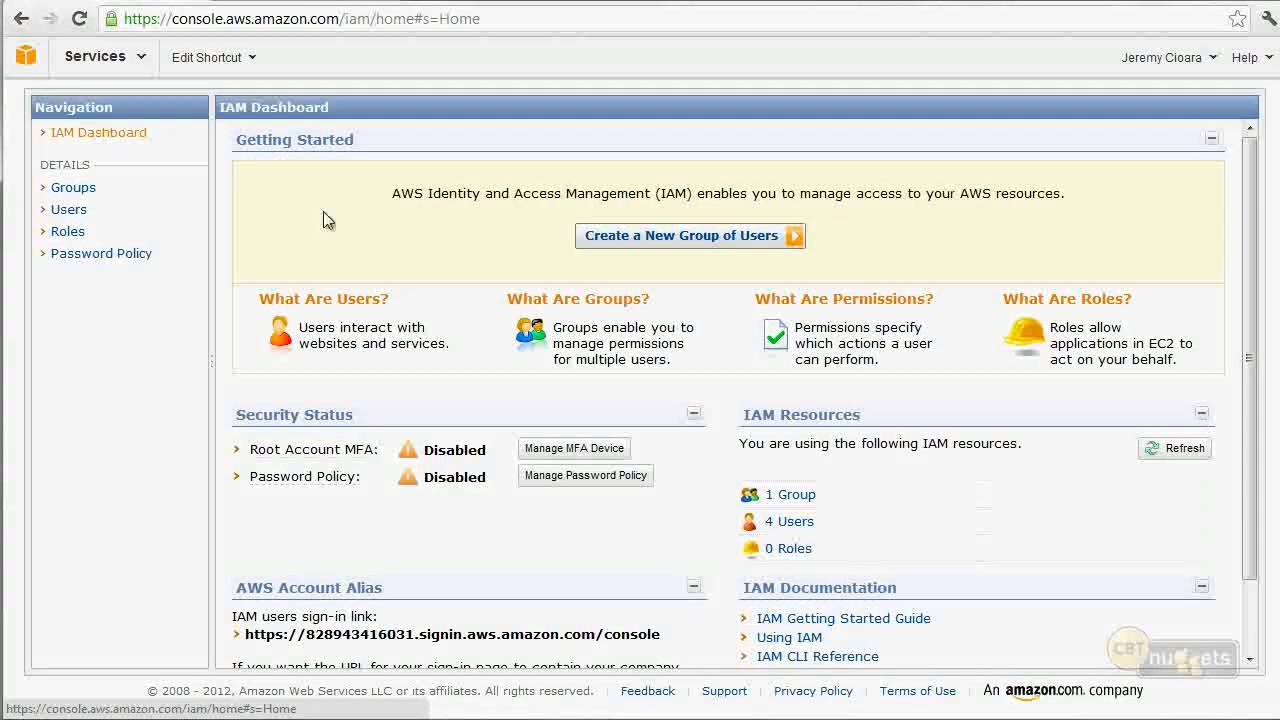
scroll(353, 236, down, 2)
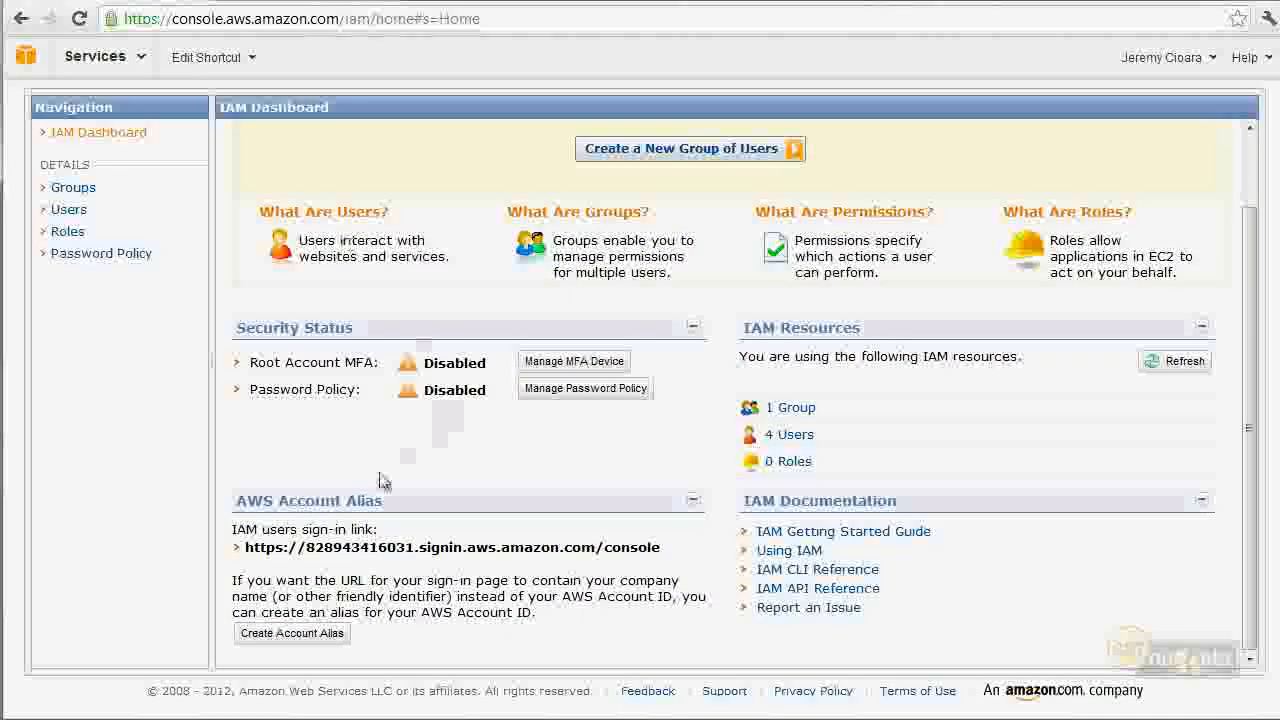
scroll(392, 506, up, 1)
mouse_move(388, 513)
mouse_down()
mouse_move(287, 514)
mouse_move(388, 514)
mouse_move(377, 515)
mouse_up()
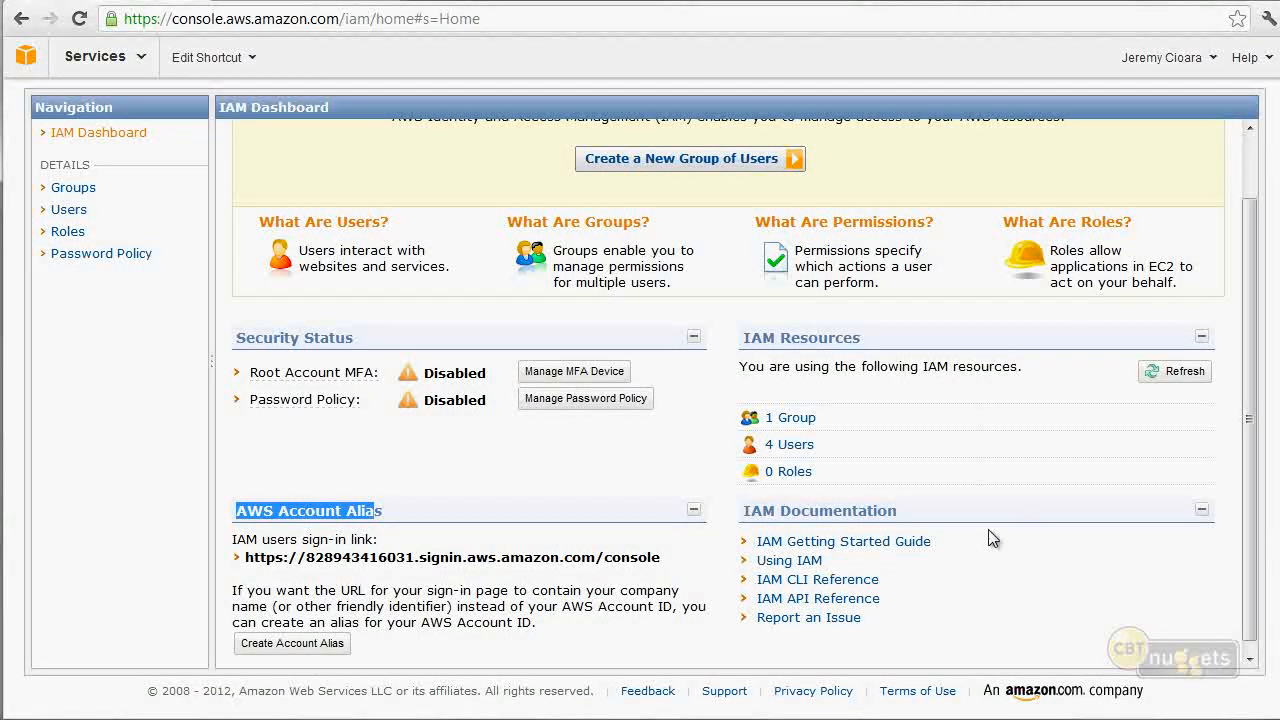
drag(700, 560, 647, 558)
drag(560, 562, 246, 562)
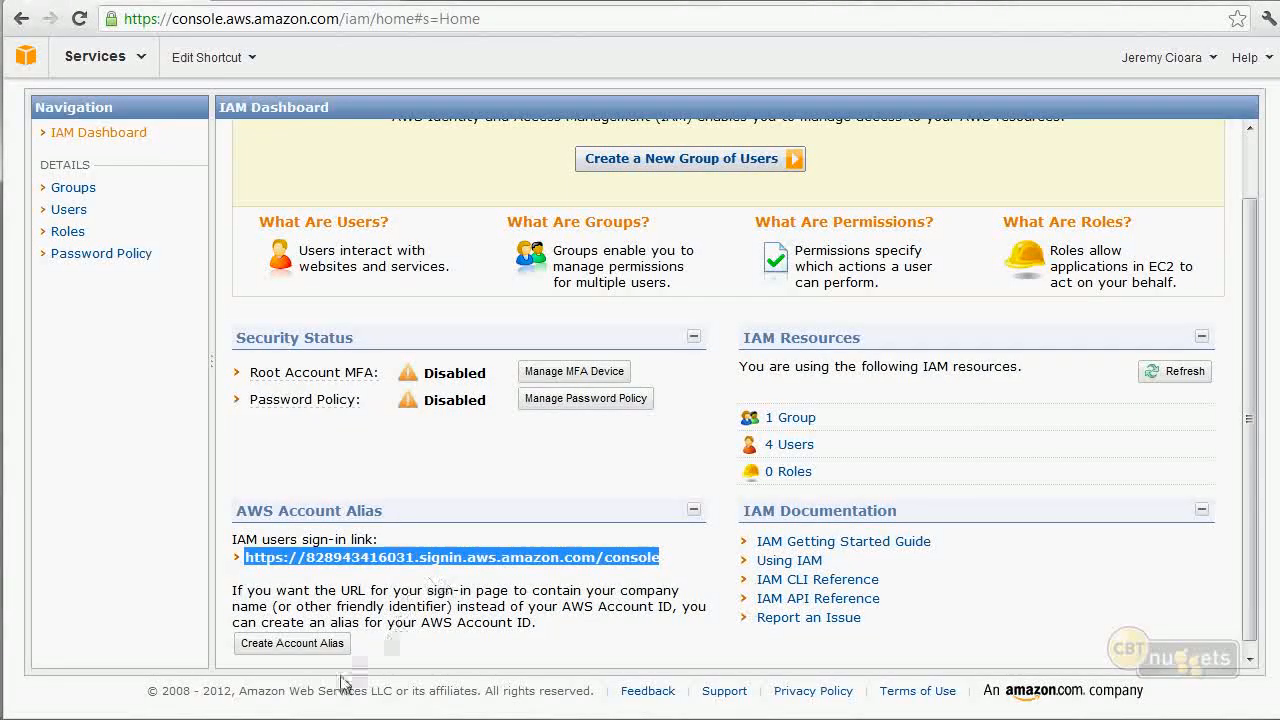
click(316, 646)
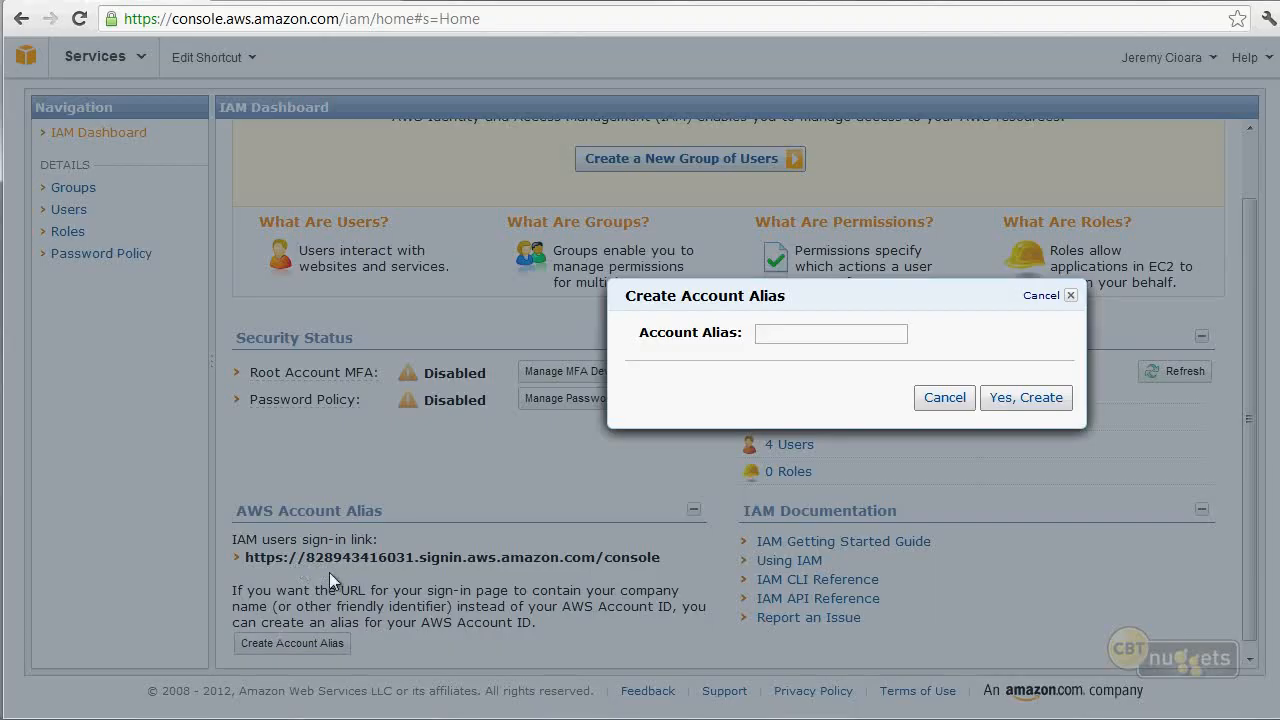
Step: Create the account alias cbtaccount after the alias 'test' is rejected as already existing
click(772, 340)
text(test)
click(1035, 400)
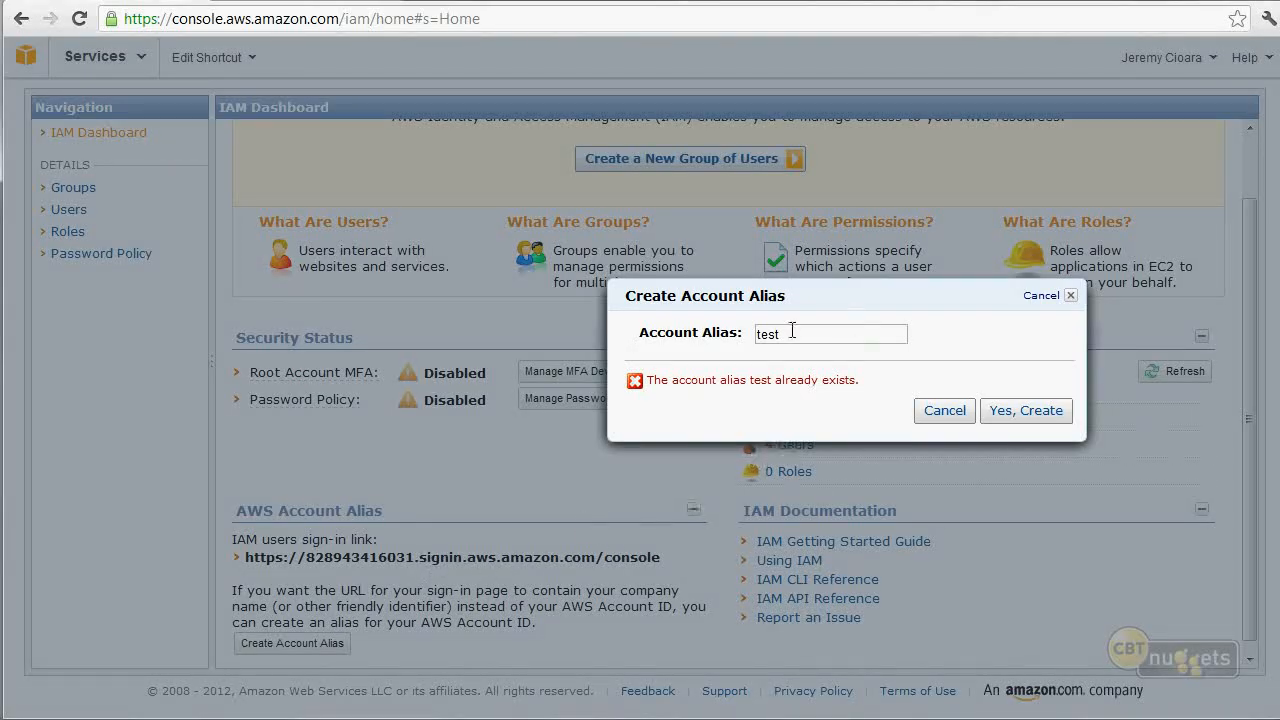
double_click(777, 336)
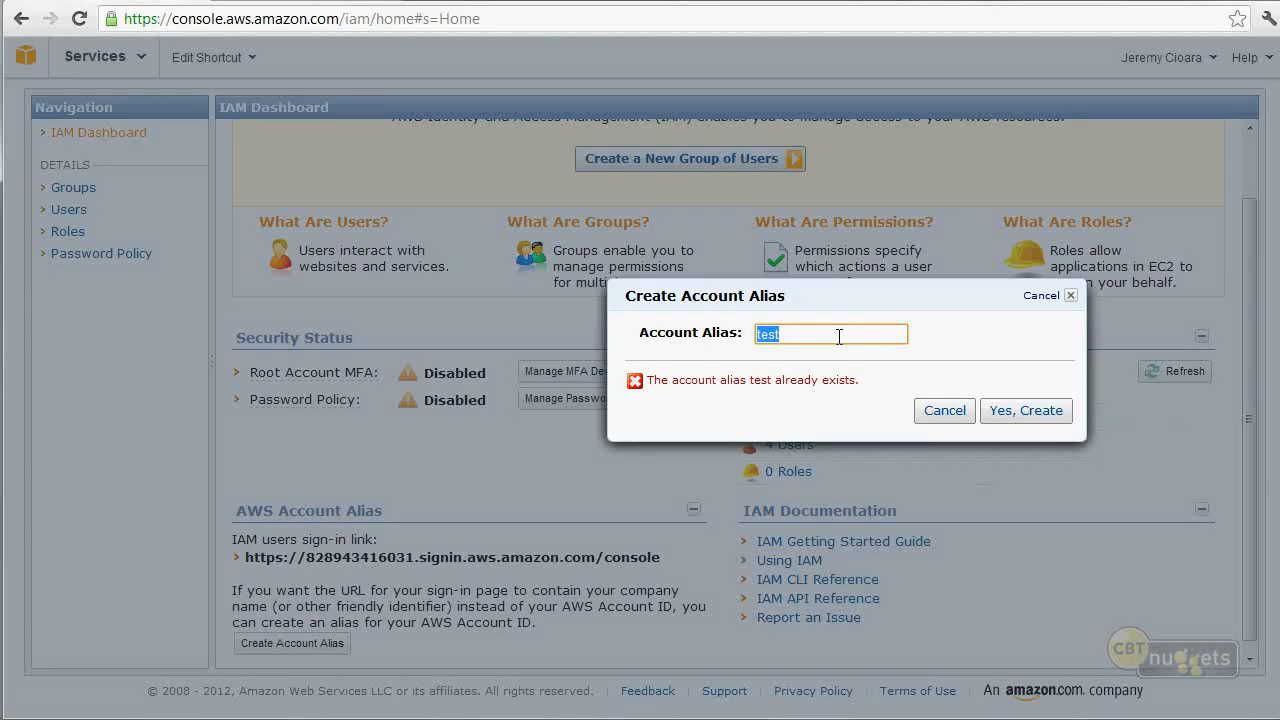
text(cbtacco)
click(1012, 412)
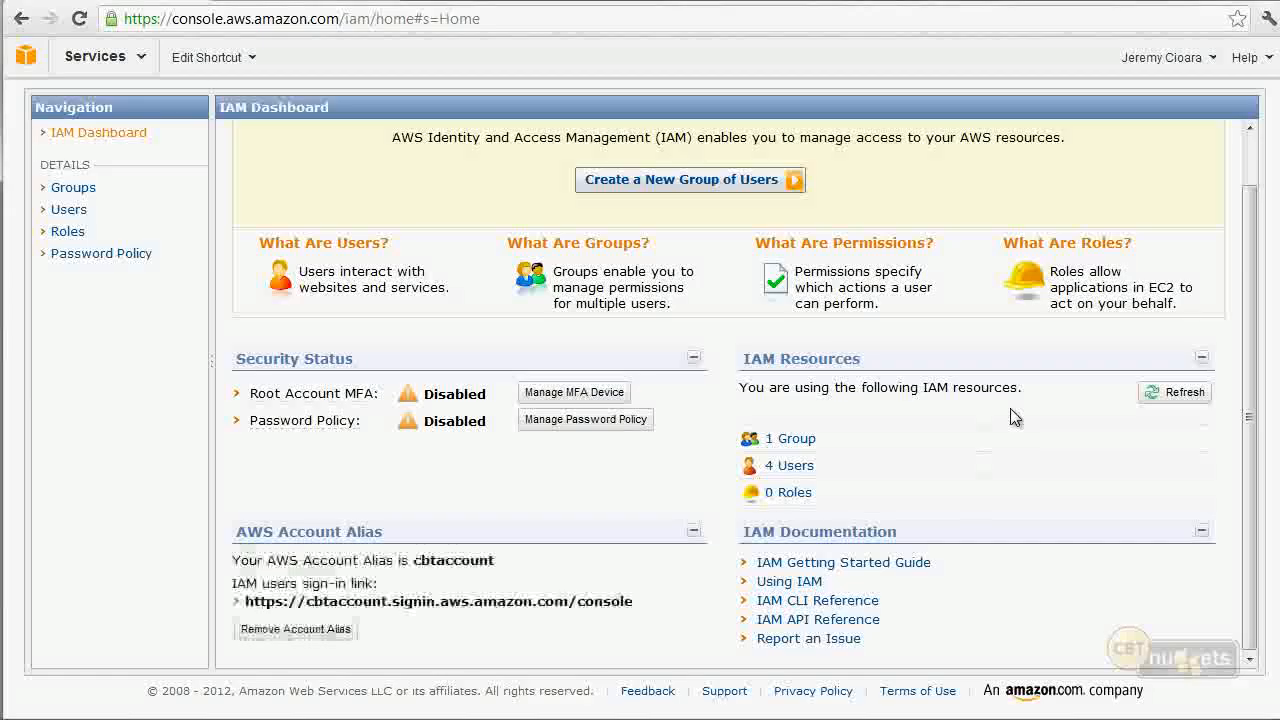
right_click(371, 610)
click(364, 594)
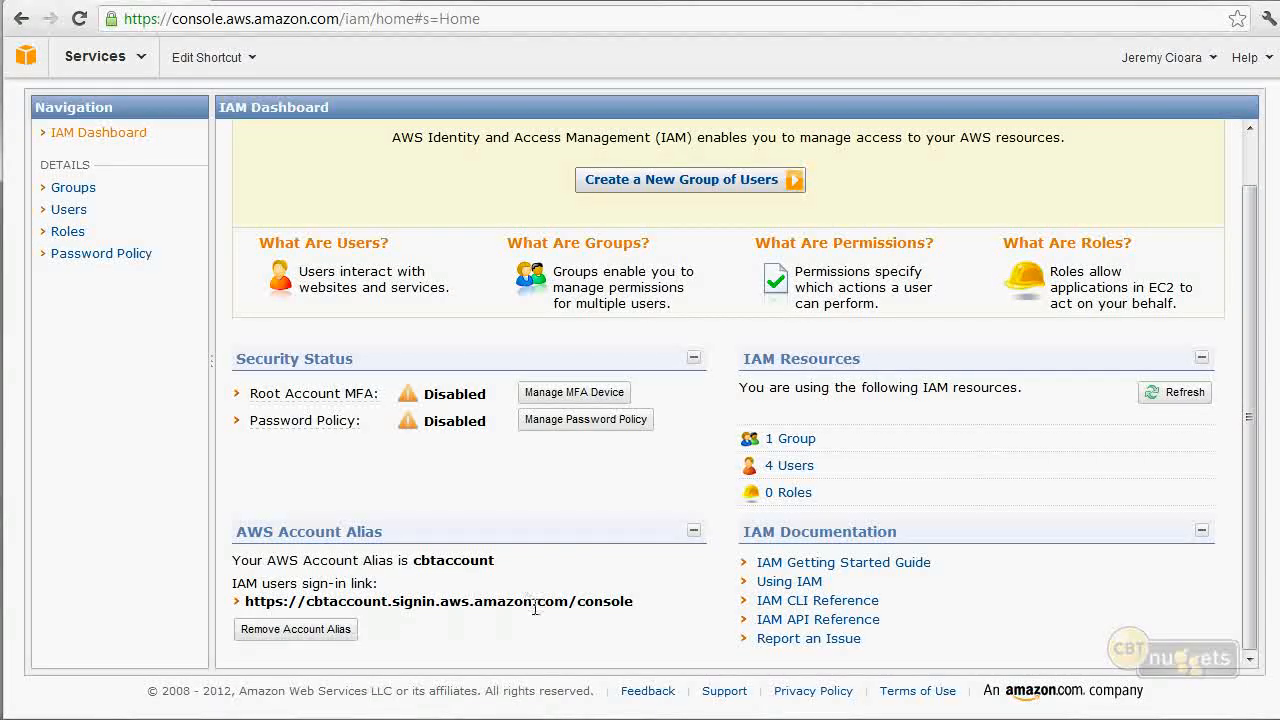
drag(640, 612, 248, 606)
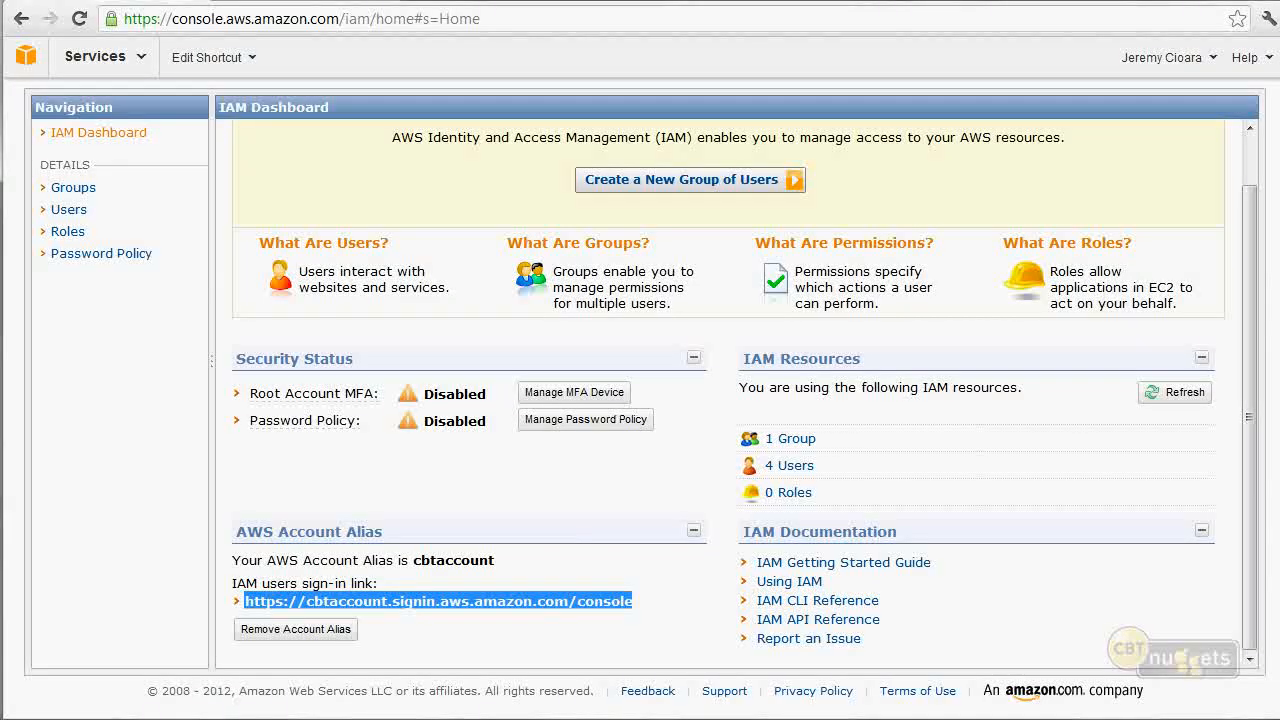
Step: In Internet Explorer, load the copied cbtaccount sign-in URL
key(alt+Tab)
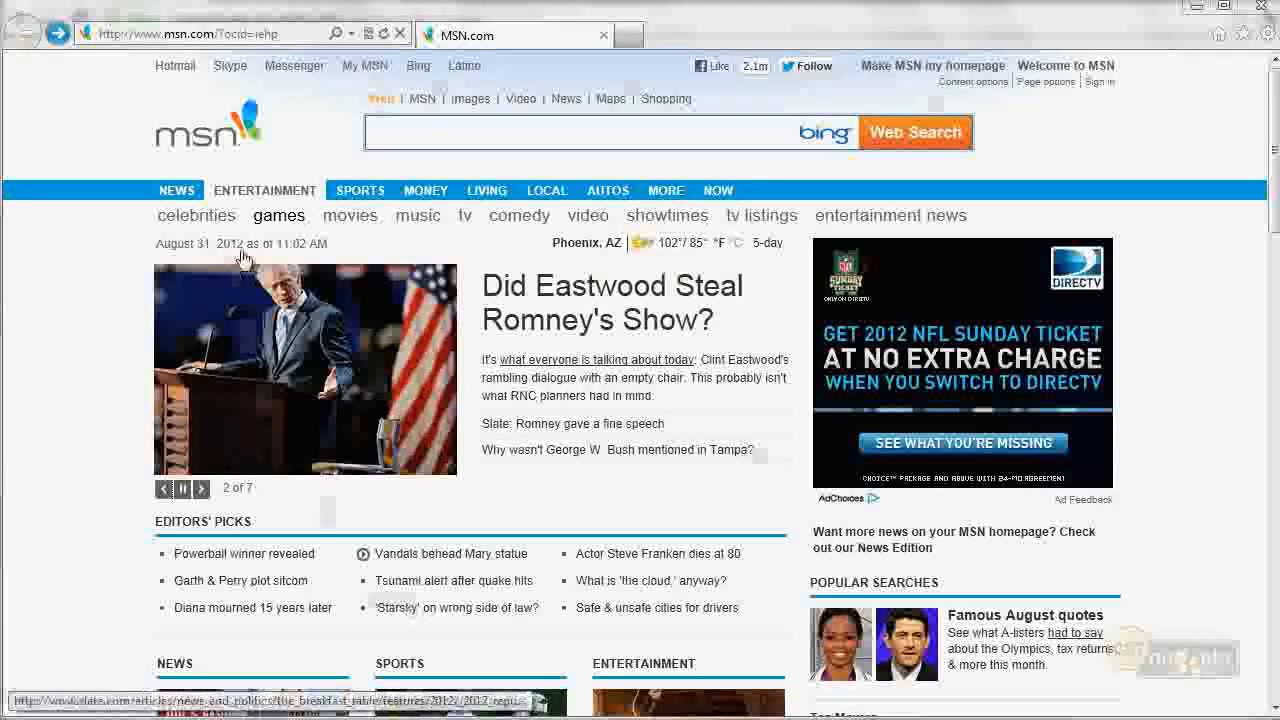
click(306, 33)
key(ctrl+v)
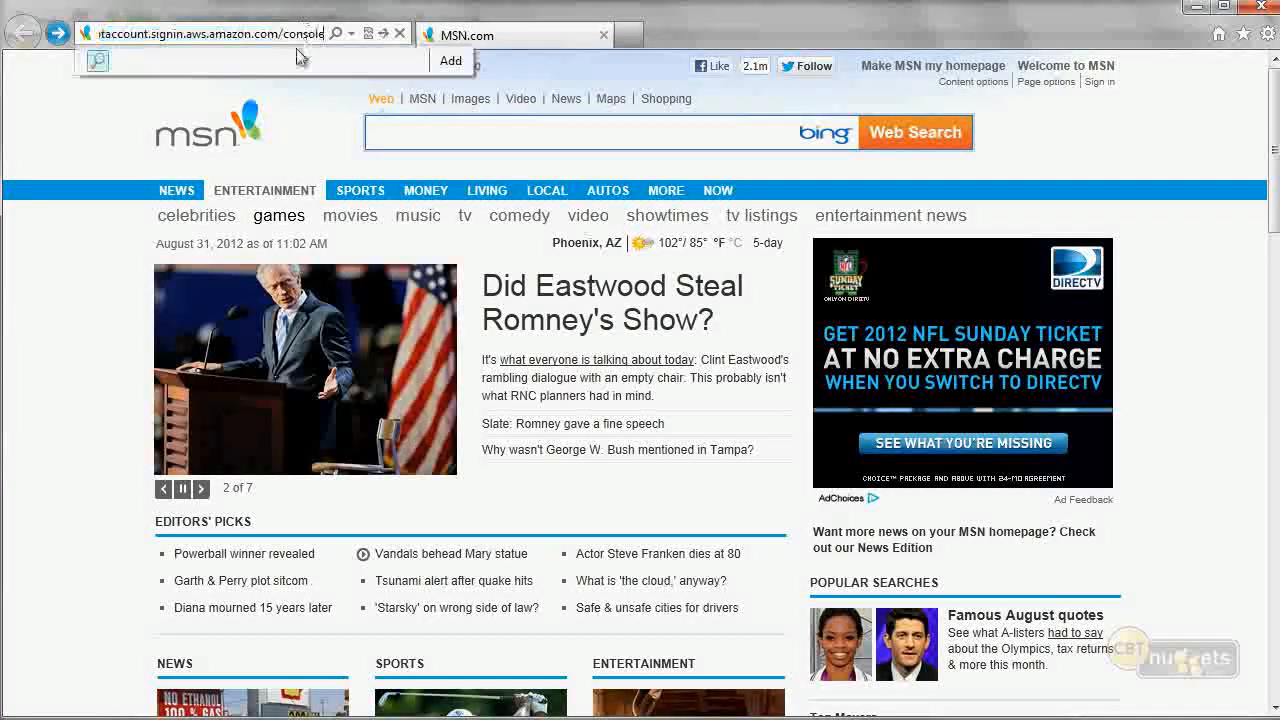
key(Return)
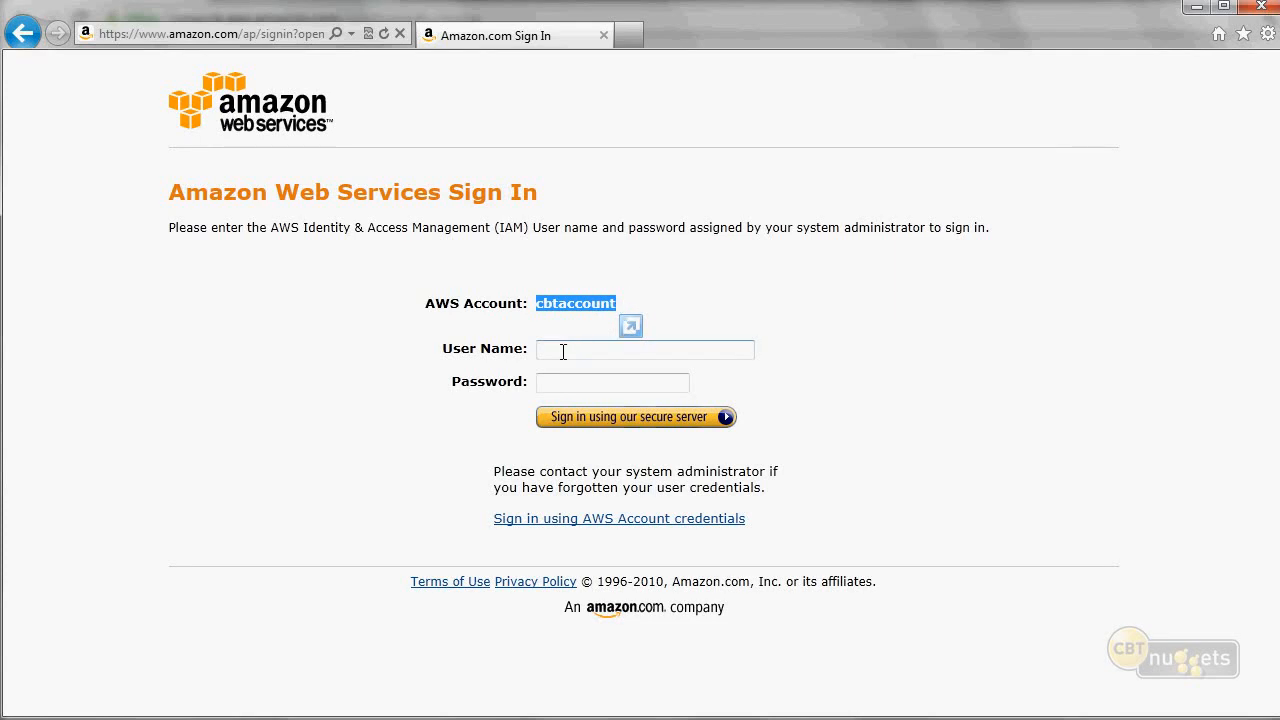
Step: Sign in with the IAM user's name and password
click(570, 351)
text(bob)
key(Tab)
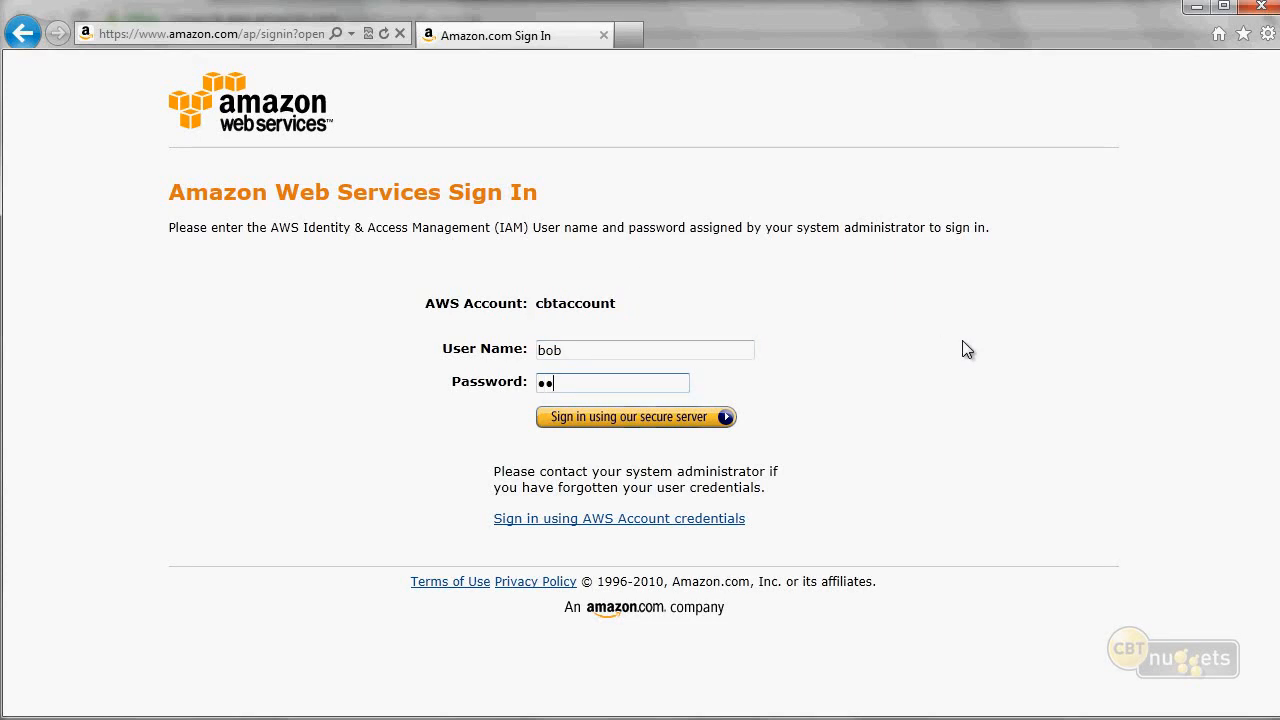
key(Return)
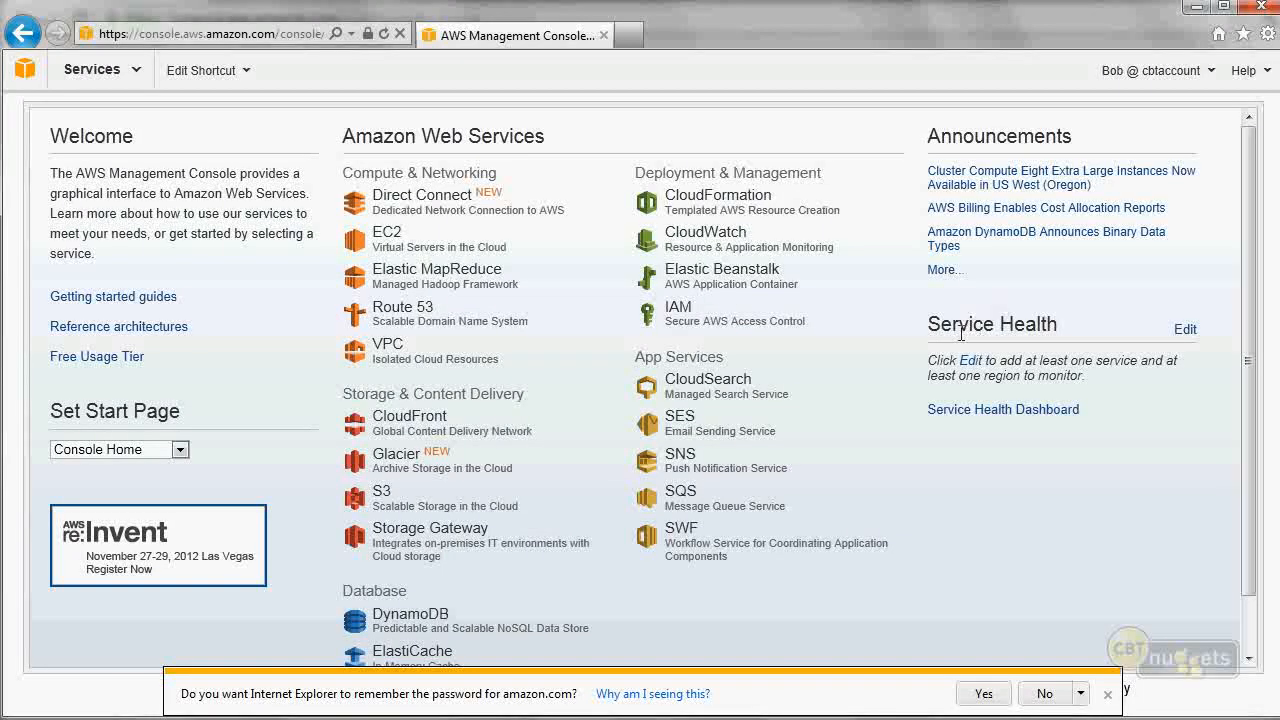
Step: As the IAM user, view the EC2 dashboard with 0 running instances, then return to Services
click(410, 240)
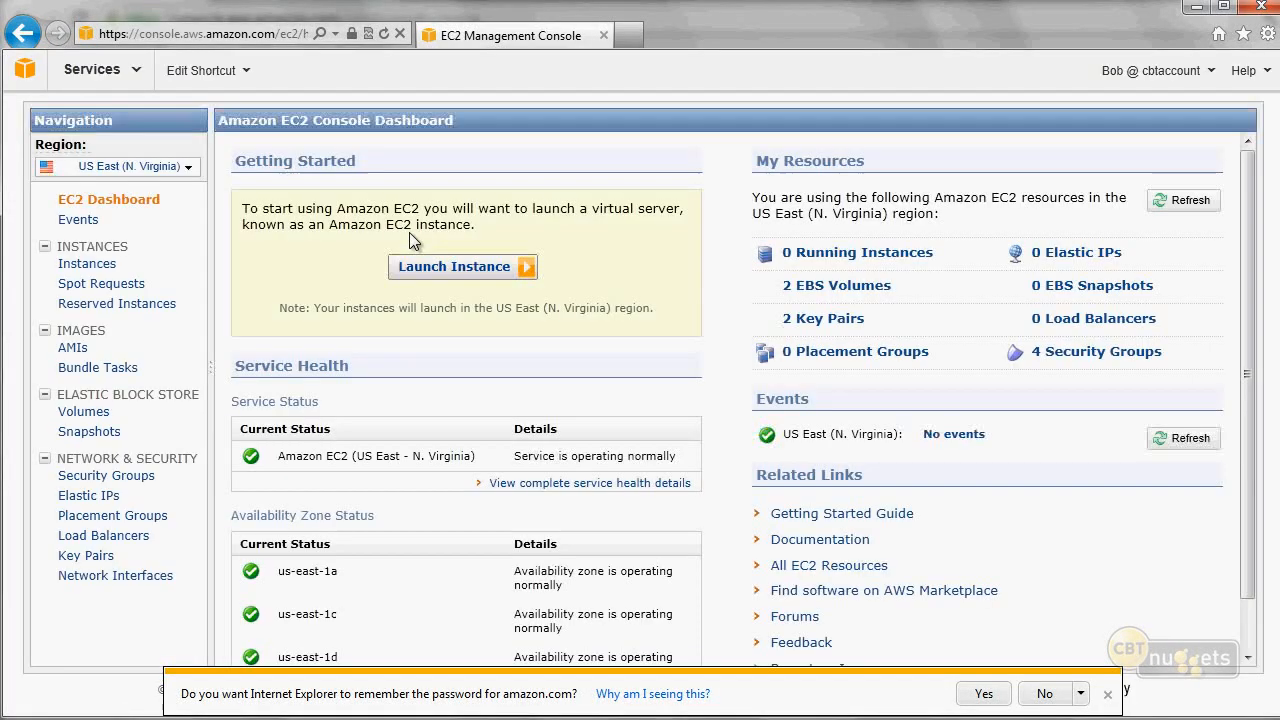
click(92, 69)
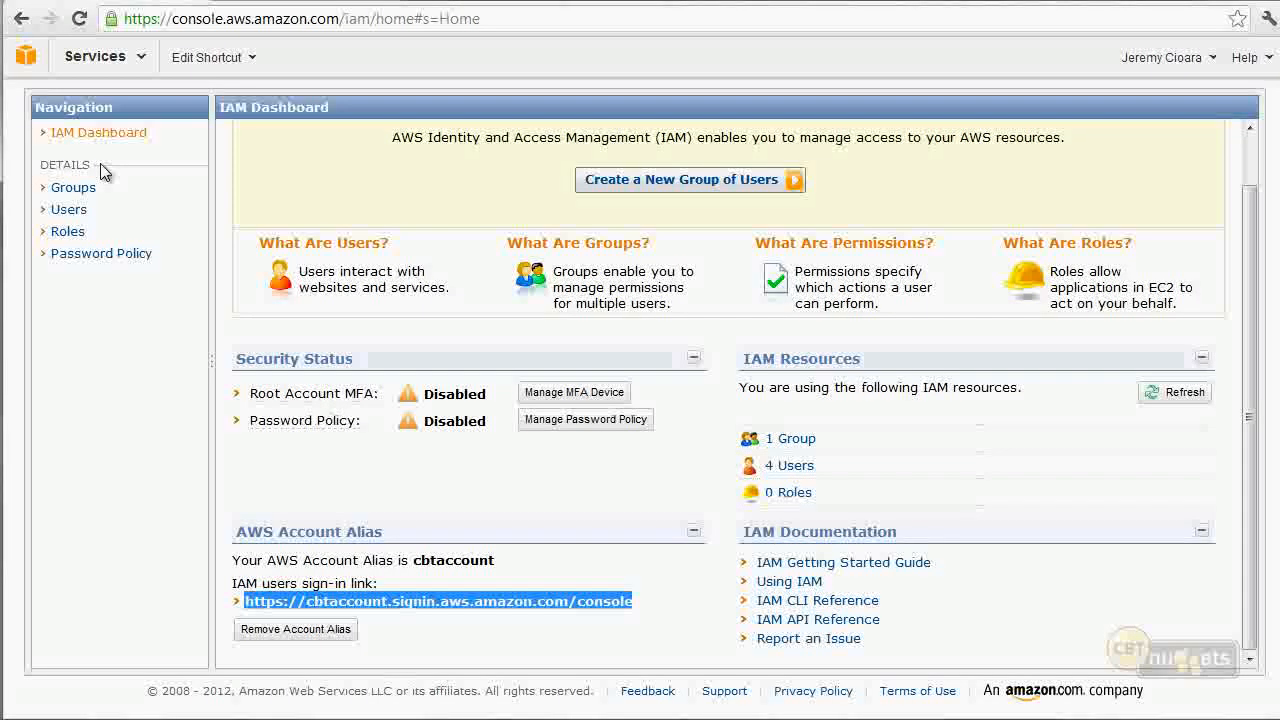
Step: View the IAM Groups list, then the Users list with four users each holding one active key
click(85, 189)
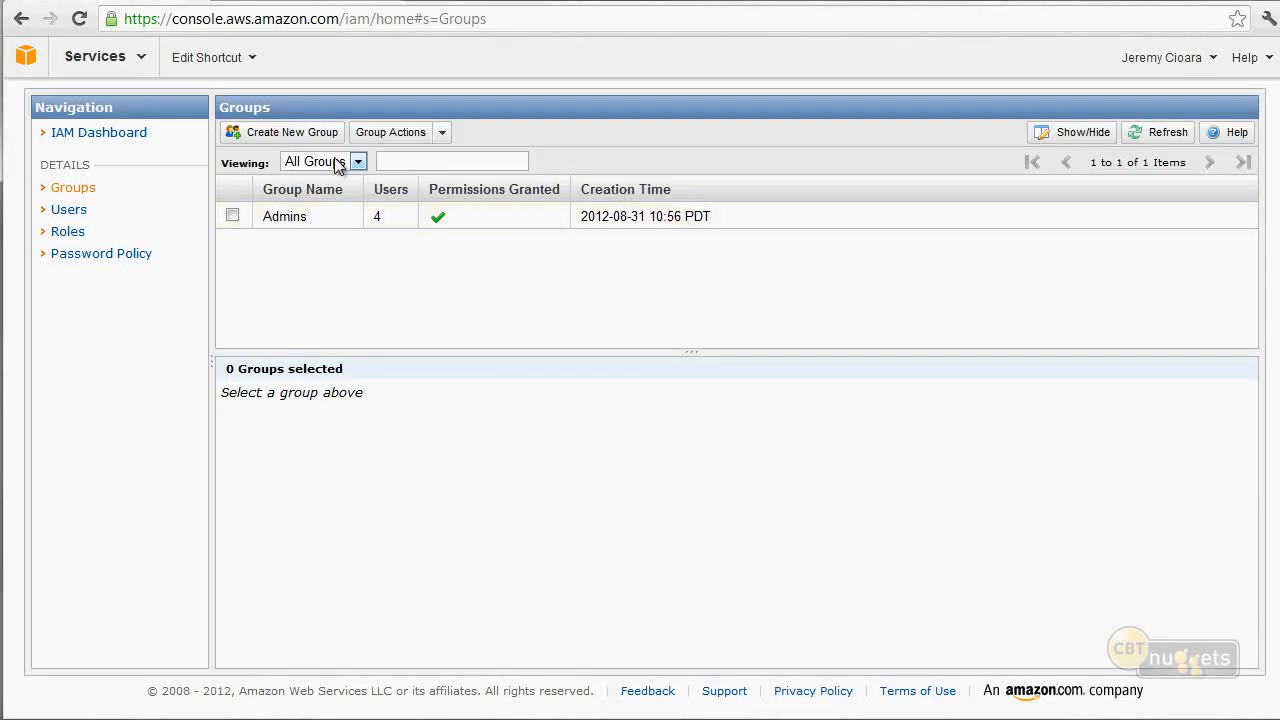
click(76, 215)
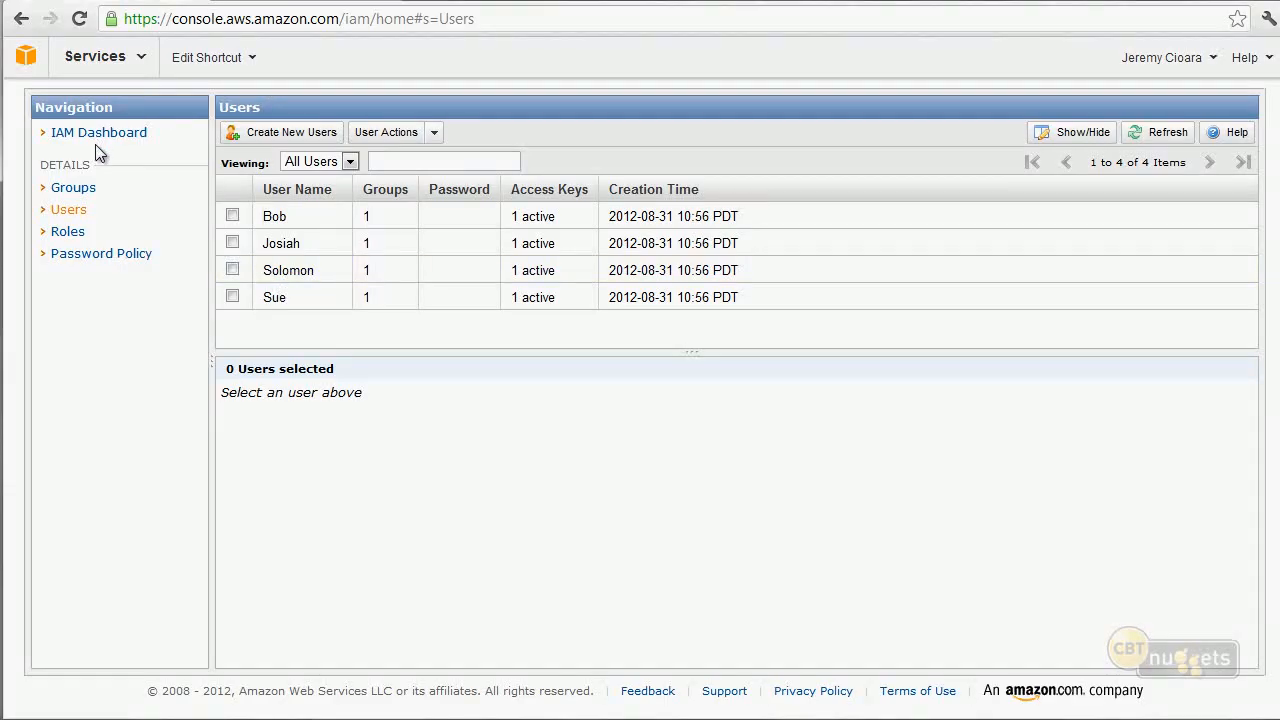
Step: Create a second access key for the top user, closing without downloading its credentials
click(234, 216)
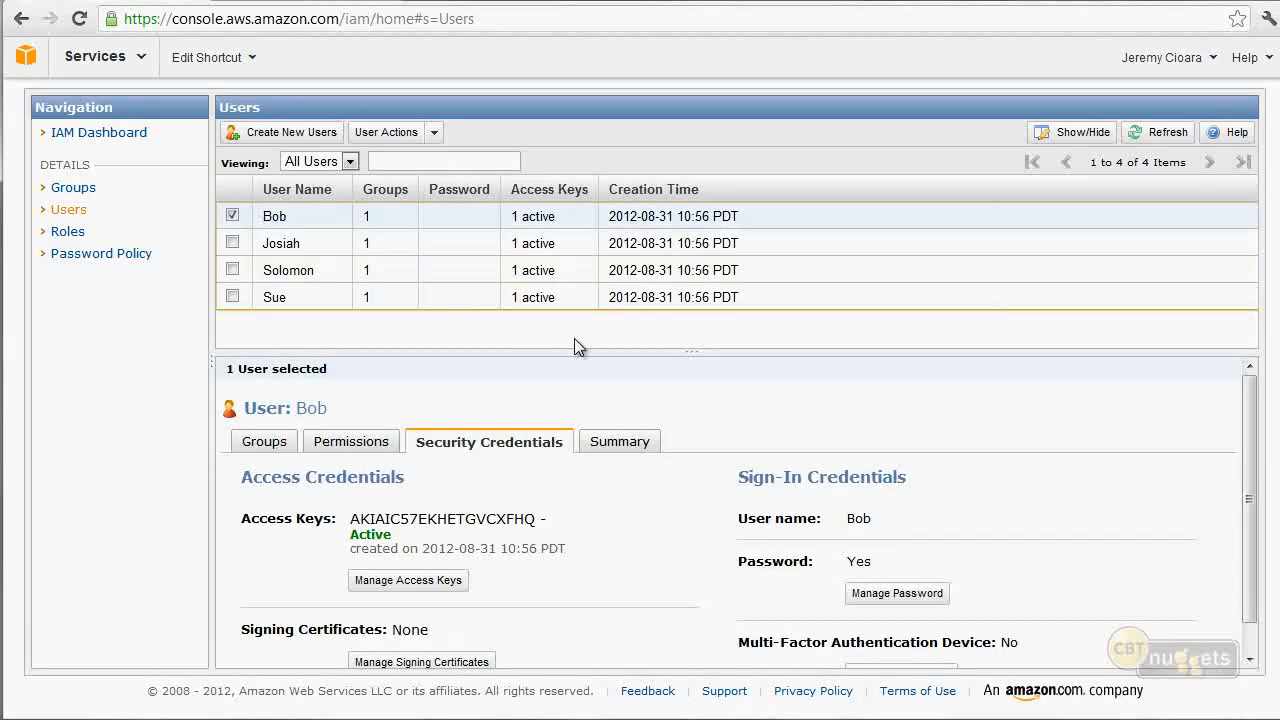
drag(581, 351, 590, 280)
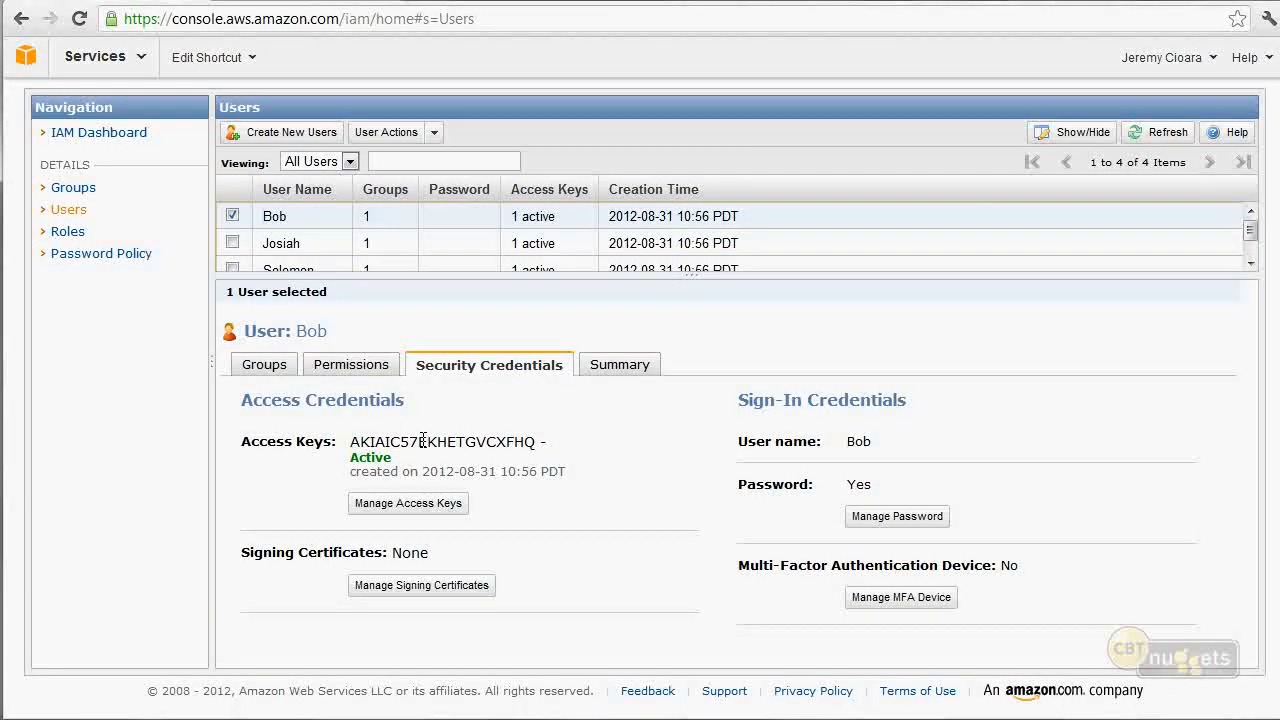
double_click(415, 442)
click(400, 506)
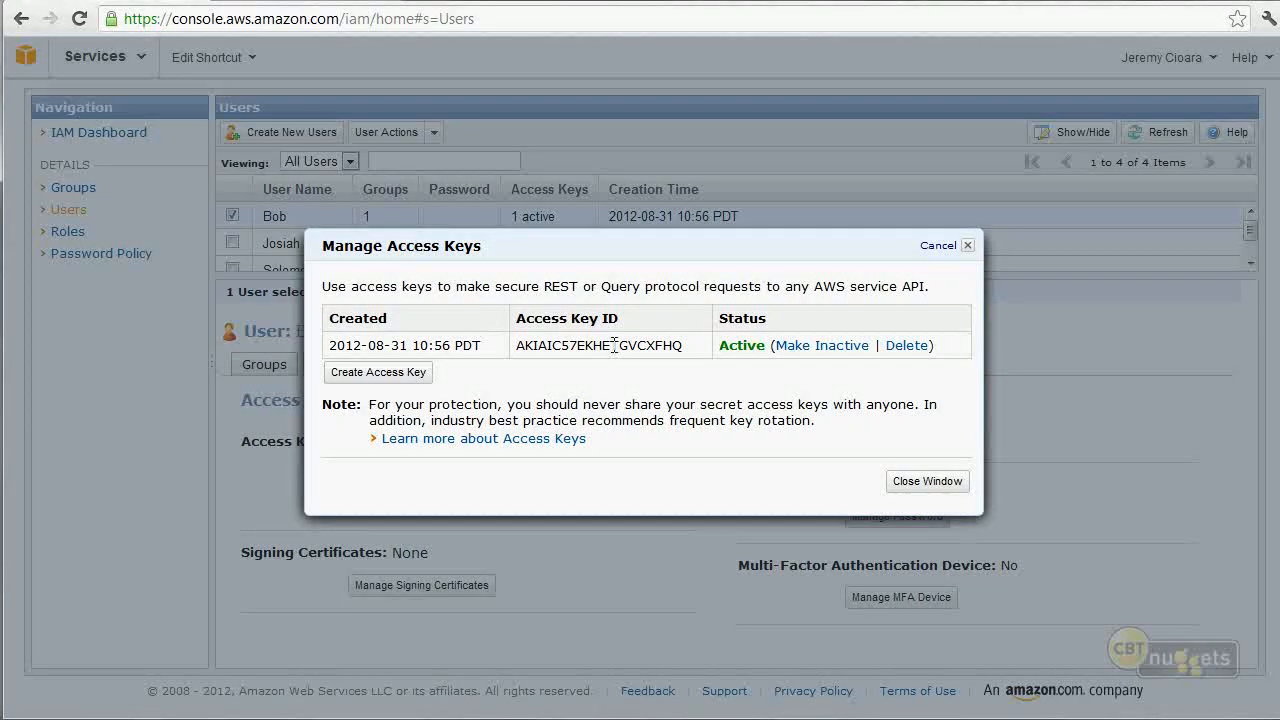
double_click(610, 348)
click(610, 348)
double_click(613, 350)
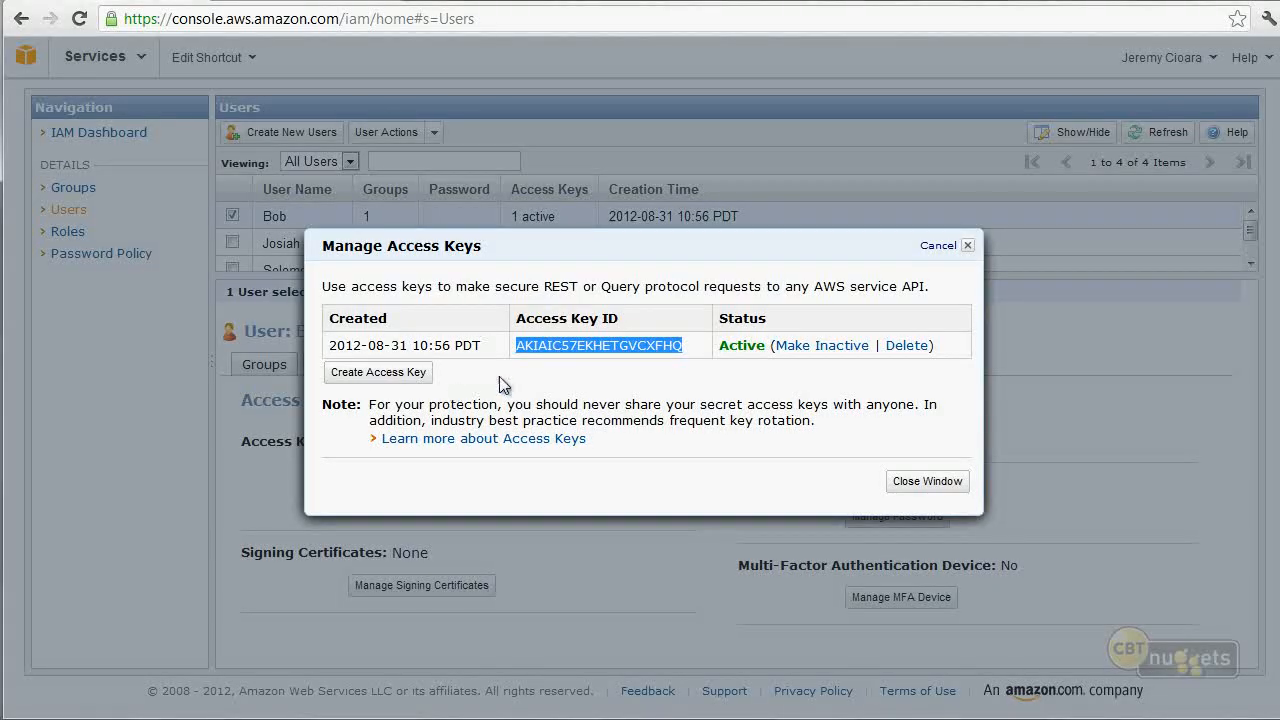
click(420, 378)
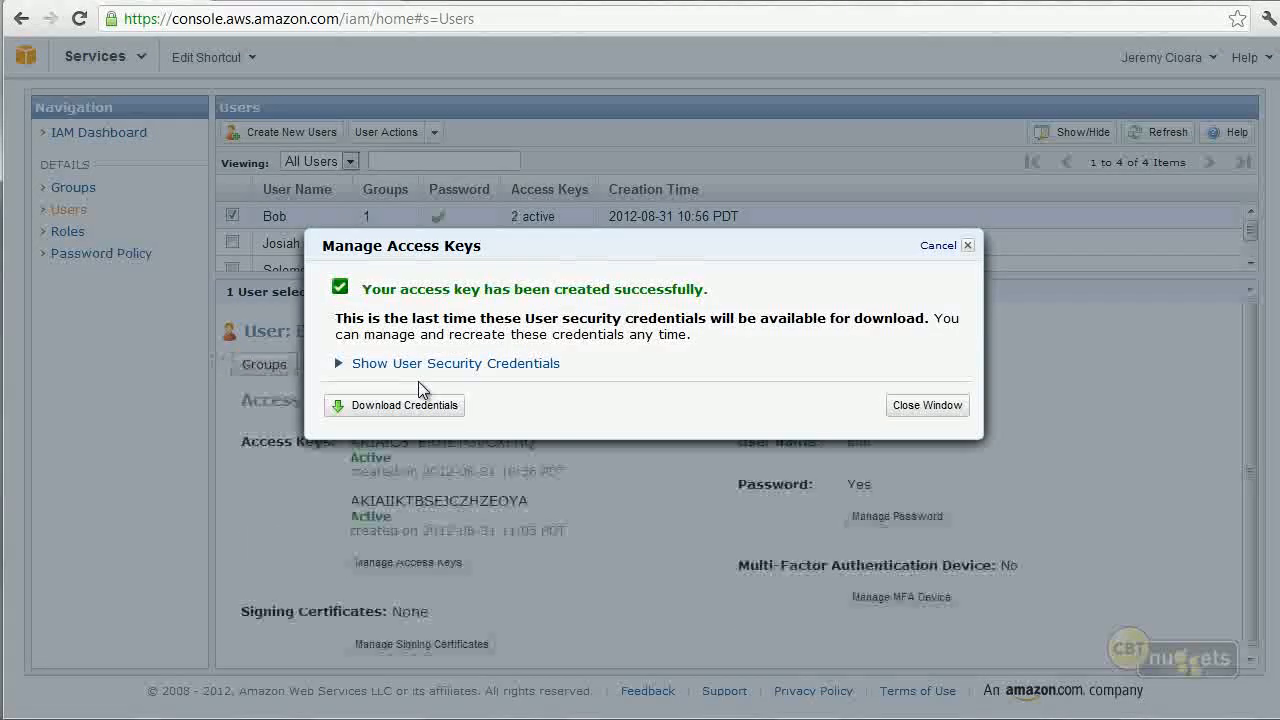
click(478, 366)
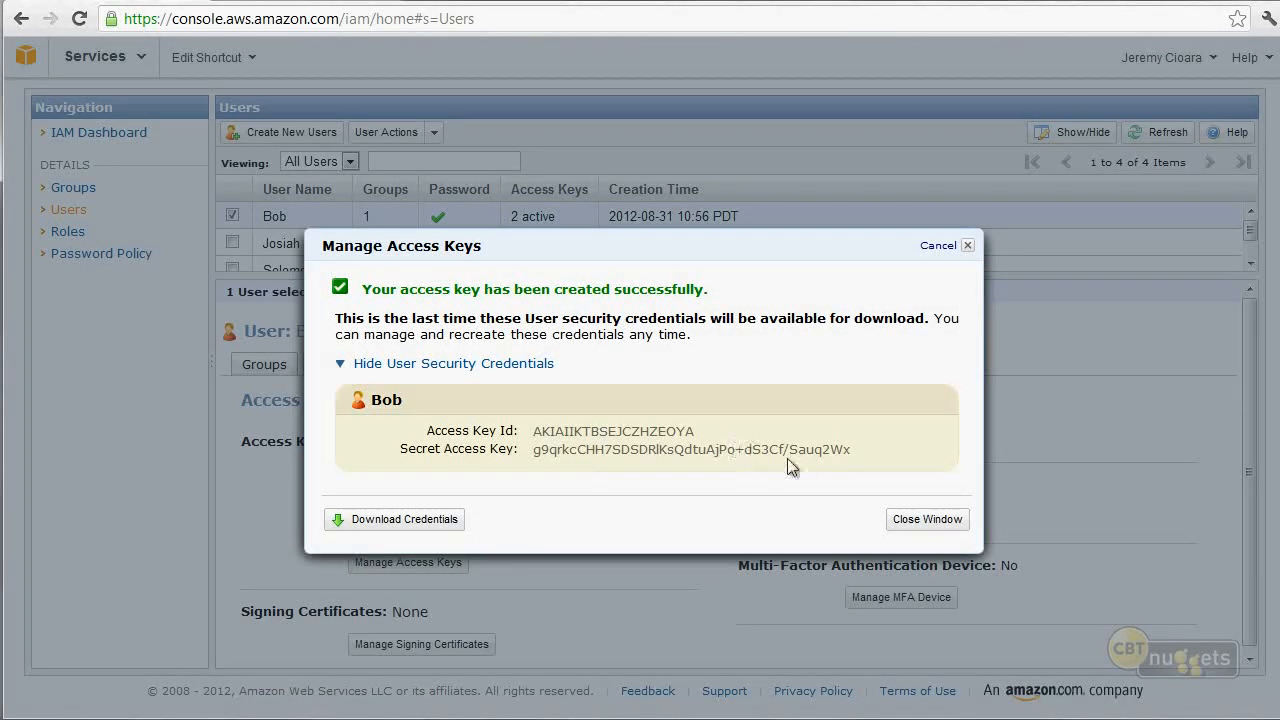
click(927, 519)
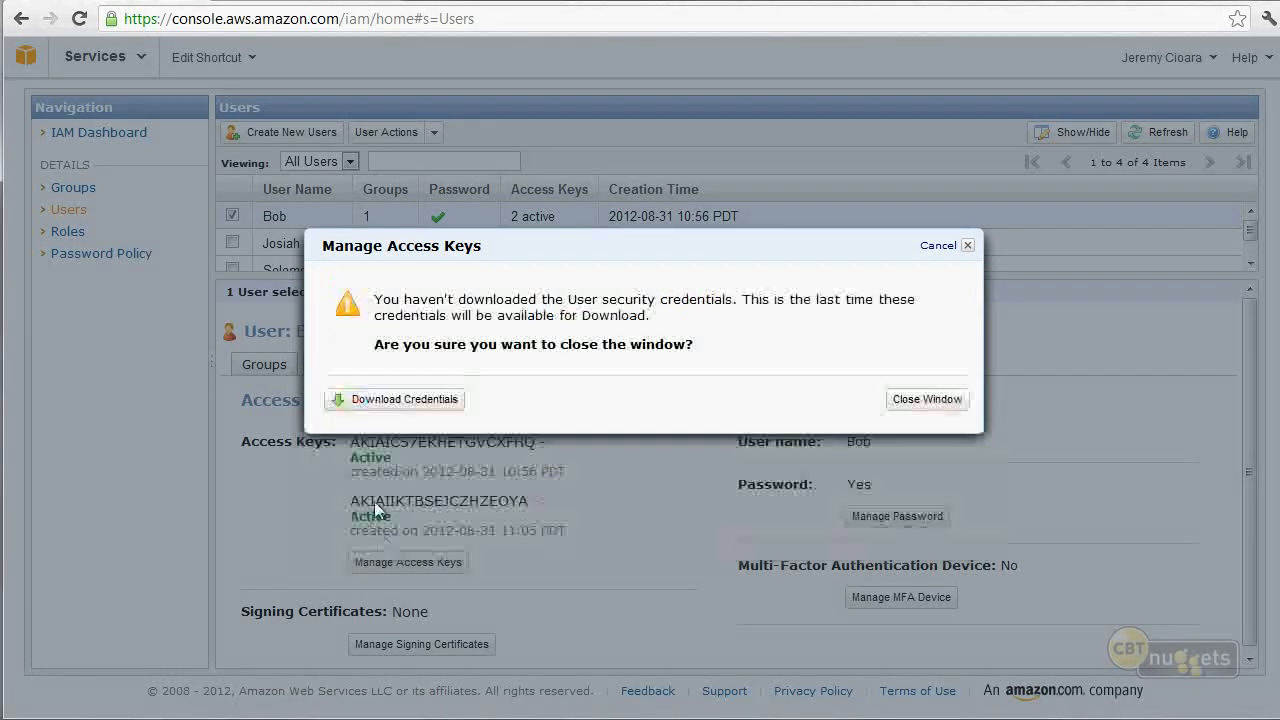
click(900, 399)
Step: Make the original access key inactive and delete it, keeping only the 11:05 key
click(400, 561)
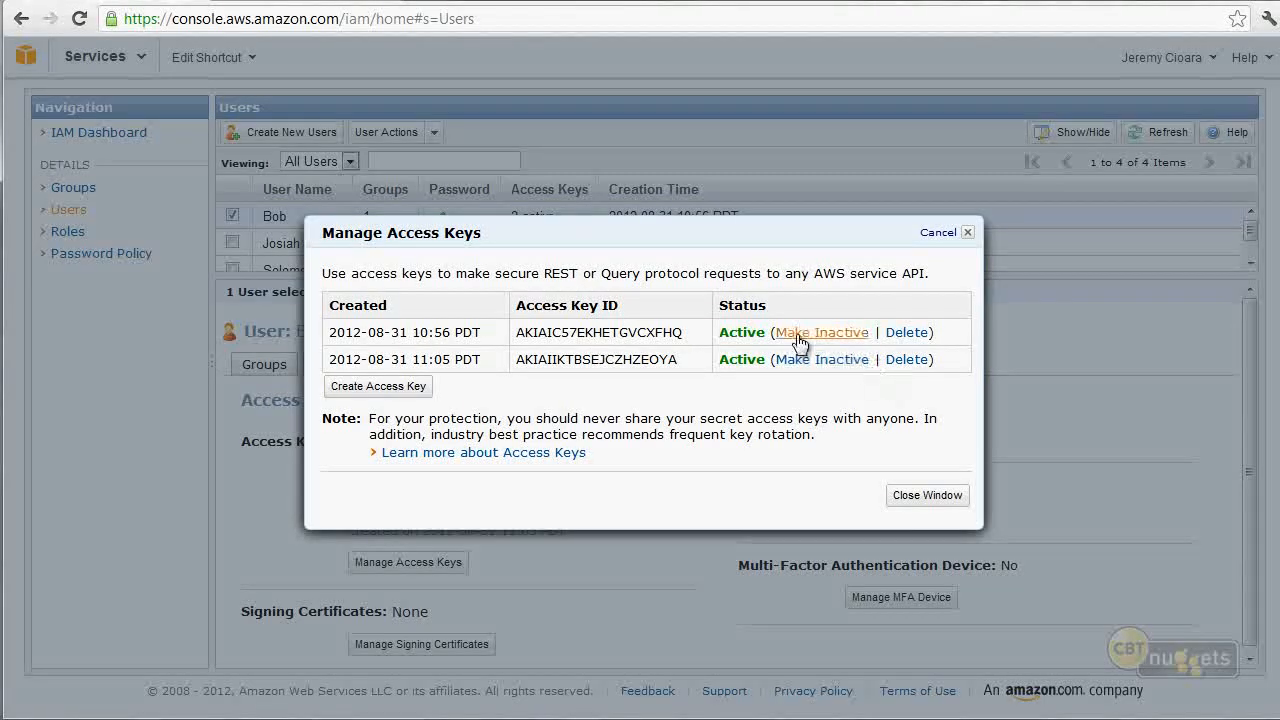
click(835, 334)
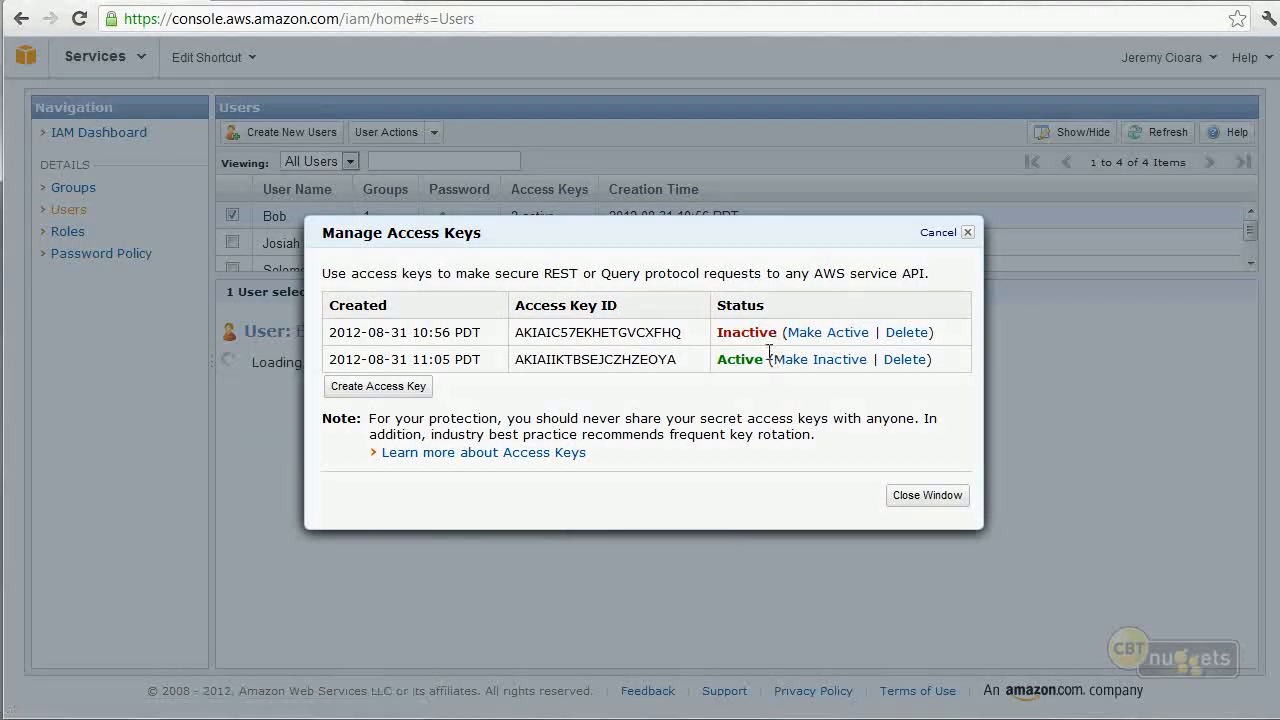
click(905, 332)
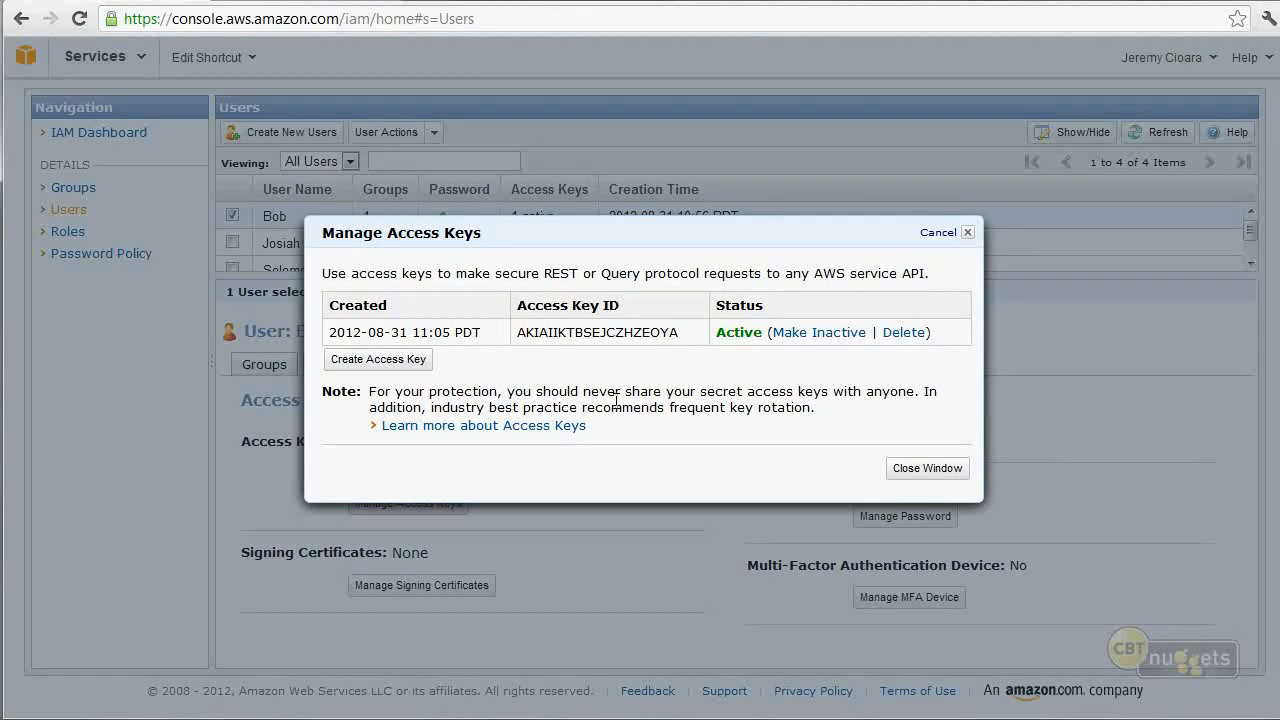
click(926, 468)
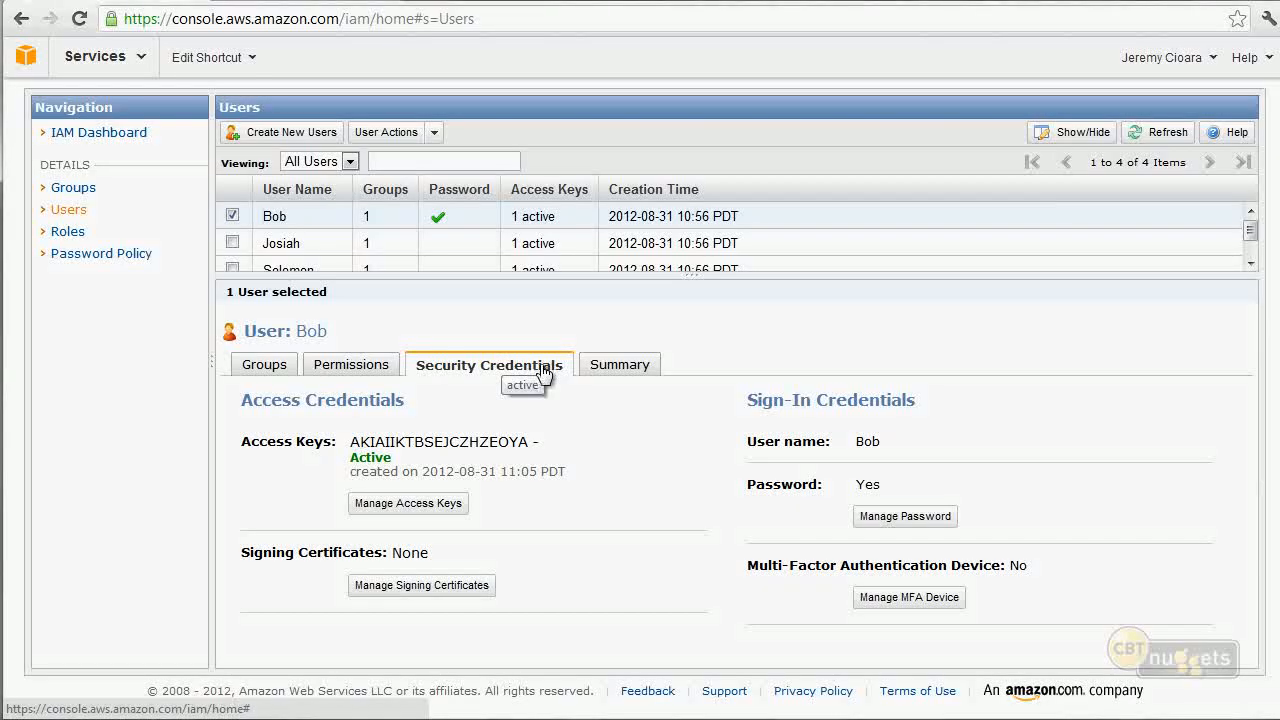
double_click(762, 566)
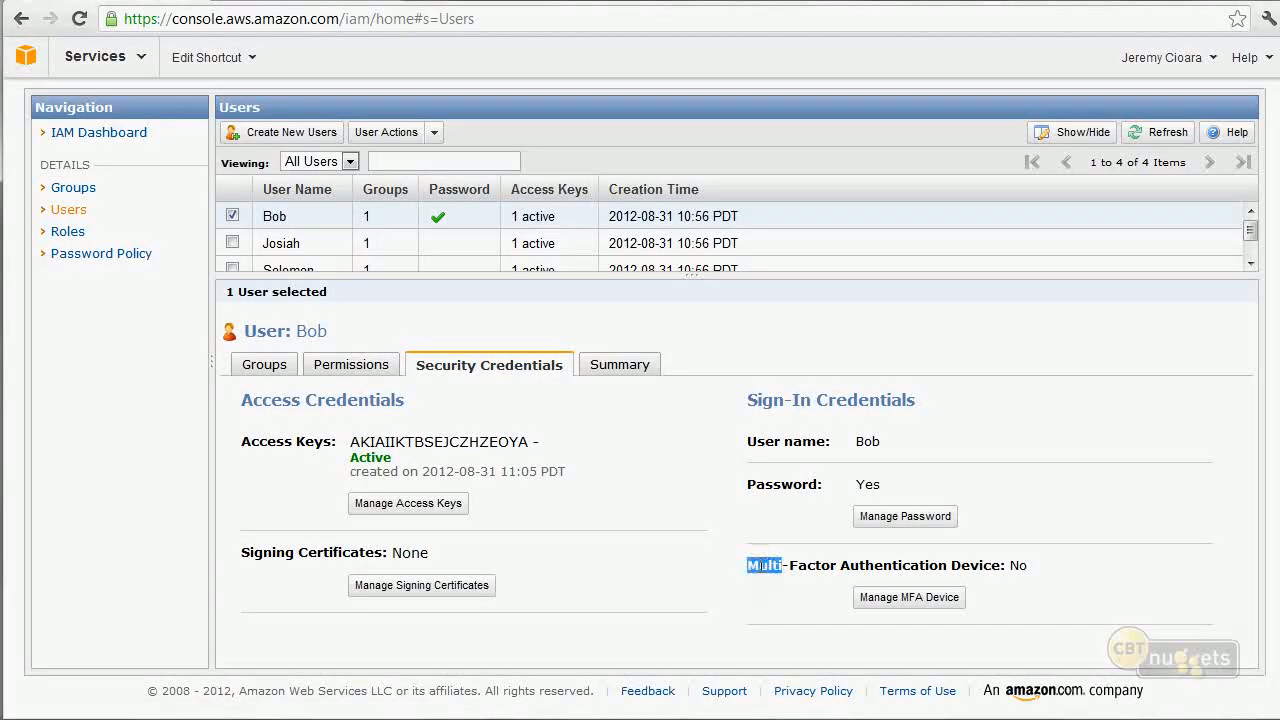
click(762, 566)
click(755, 575)
Step: After glancing at the password policy, show the first user's security credentials, which list no MFA device
click(98, 253)
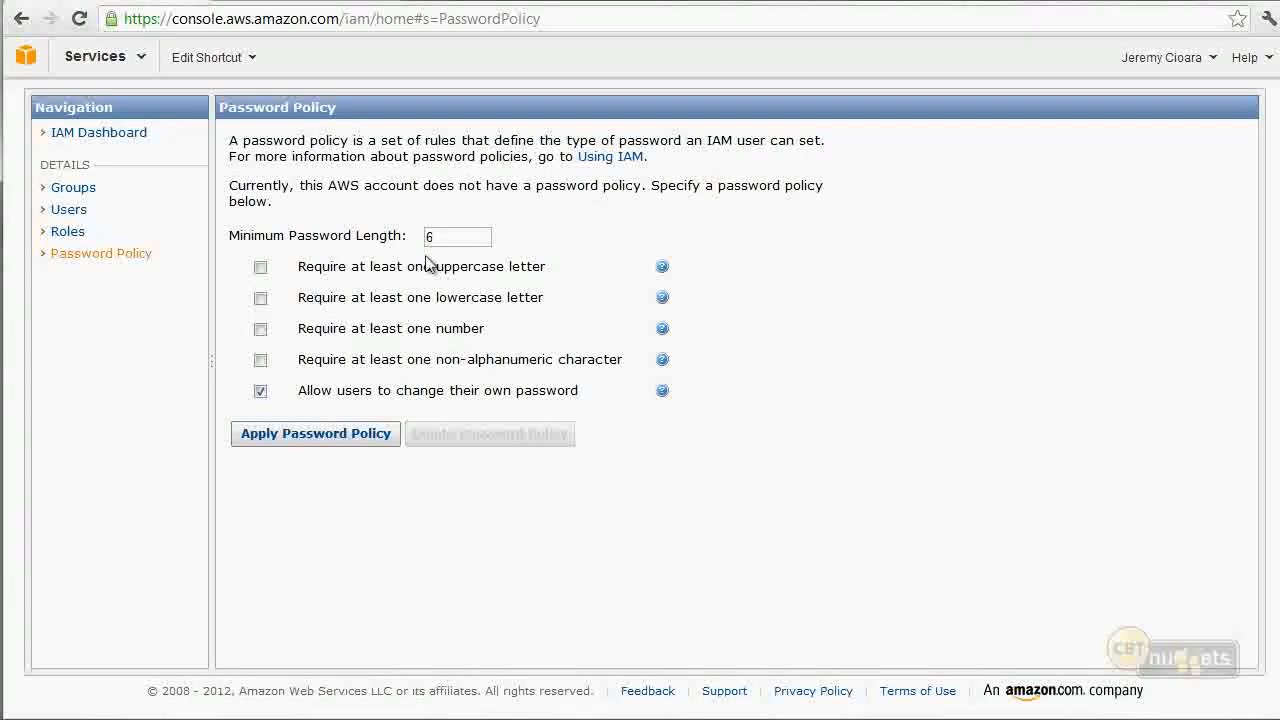
click(468, 234)
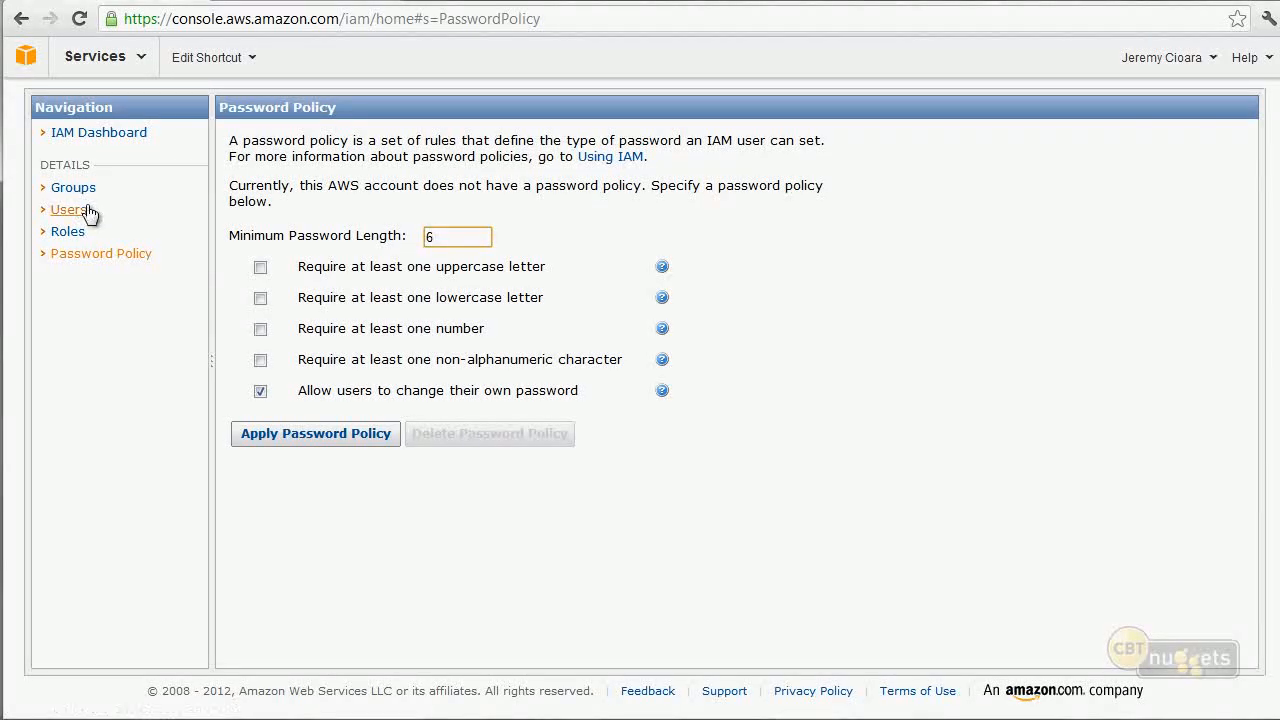
click(87, 209)
click(232, 215)
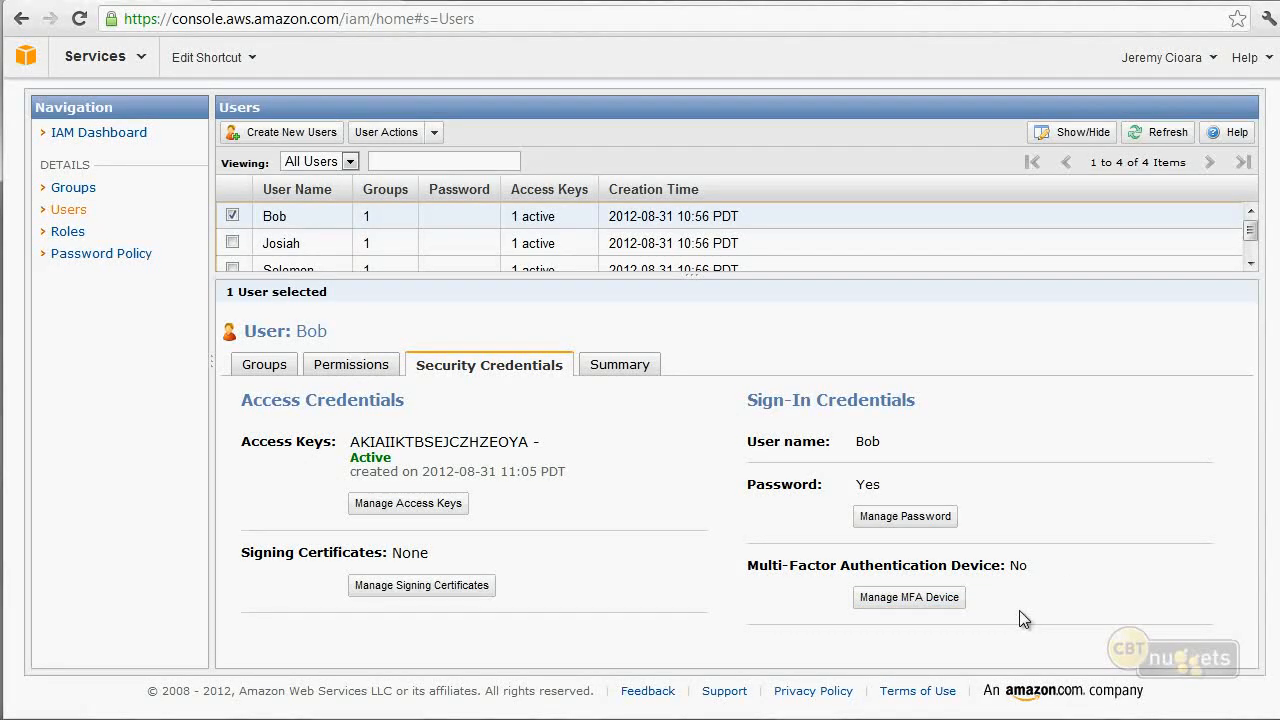
Step: Open the Manage MFA Device dialog for the first user, with a virtual MFA device chosen
click(901, 600)
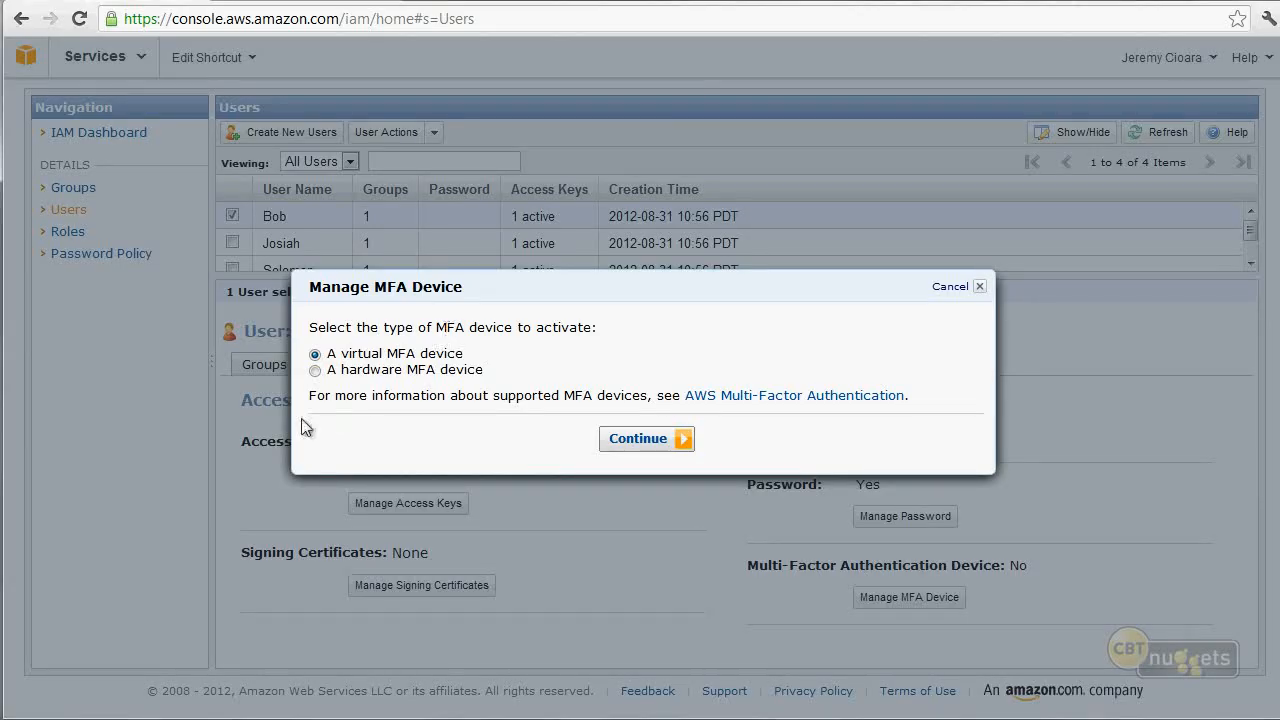
click(318, 373)
click(327, 355)
double_click(395, 370)
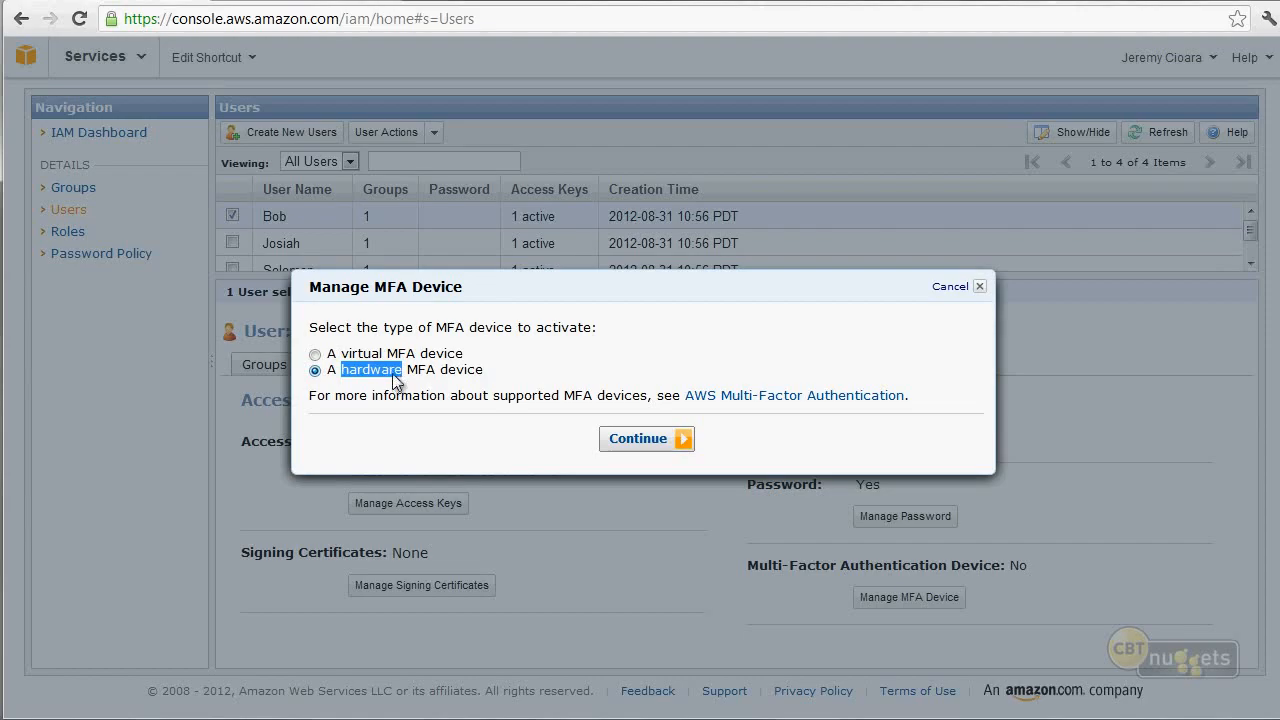
click(315, 355)
double_click(370, 355)
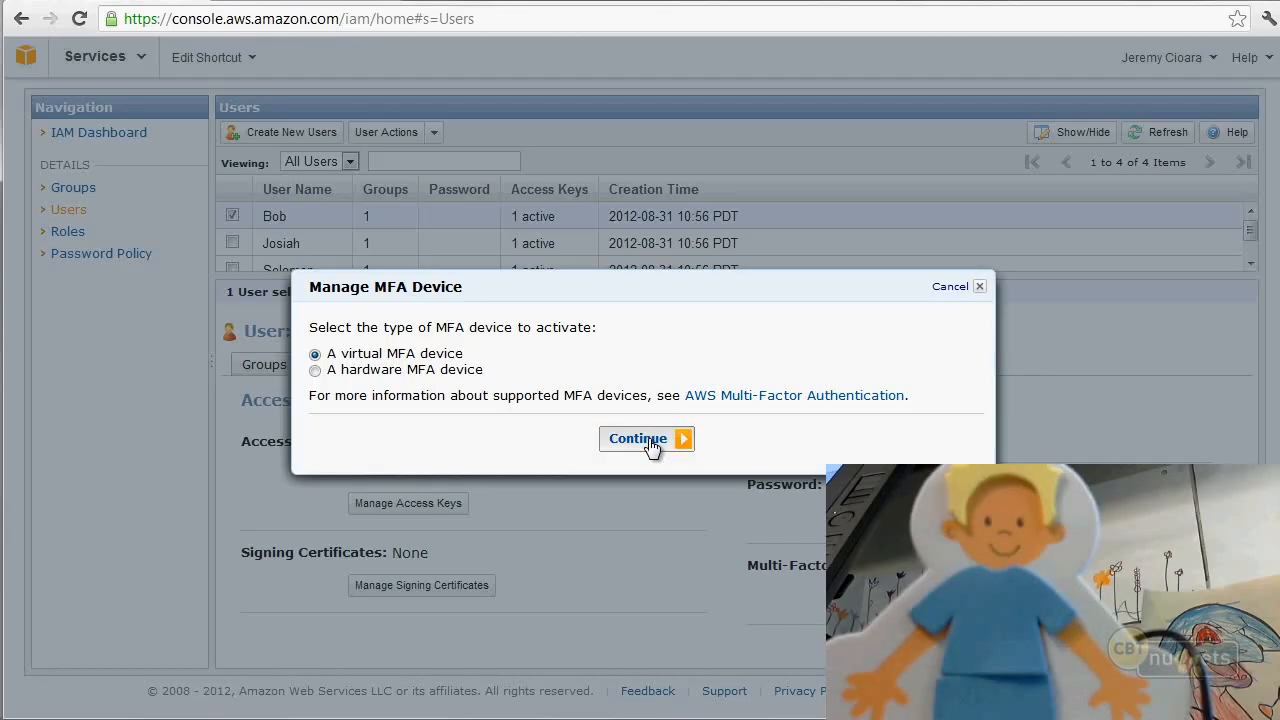
Step: Continue with a virtual MFA device and browse compatible MFA apps, such as Windows Phone Authenticator
click(651, 445)
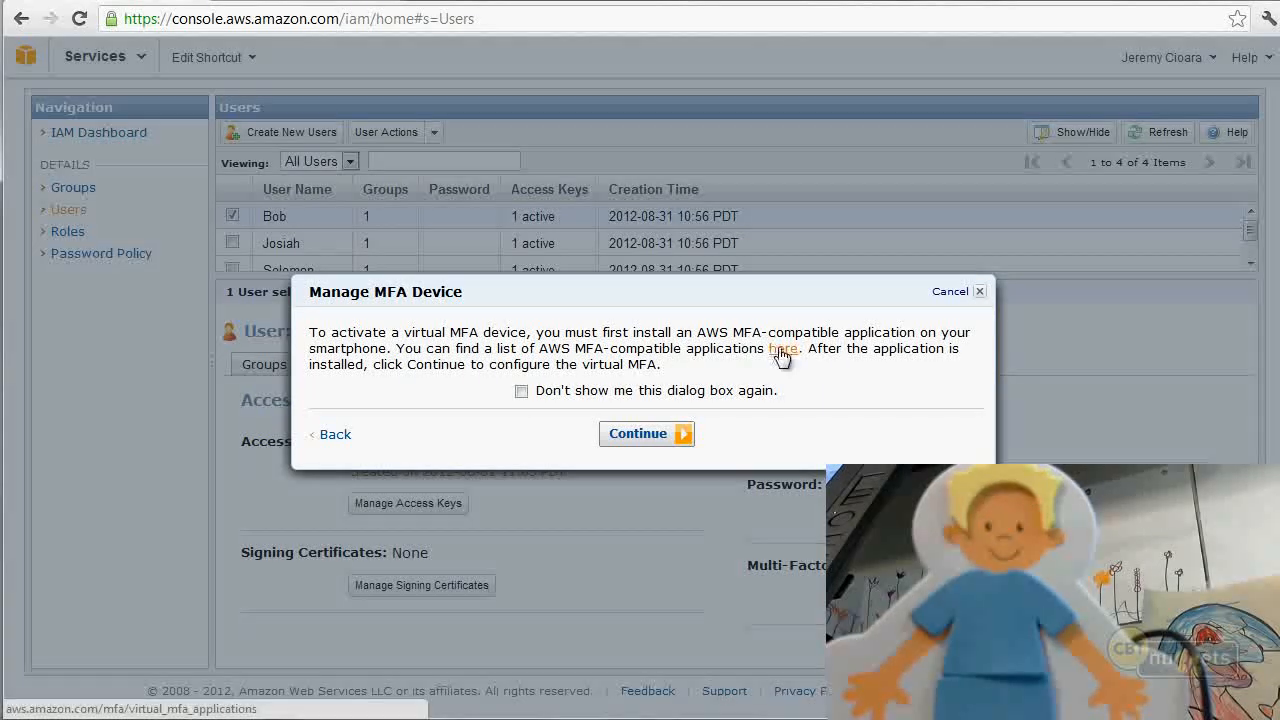
click(784, 350)
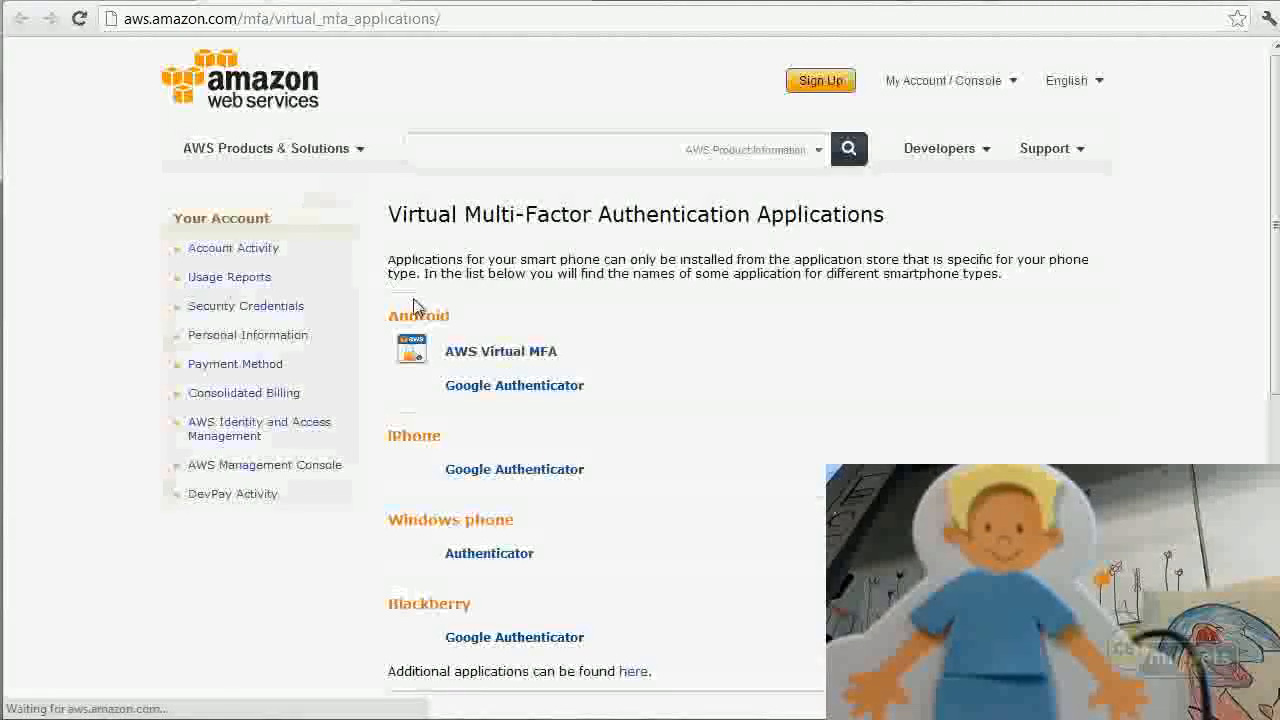
scroll(630, 345, down, 1)
scroll(630, 346, down, 1)
drag(626, 340, 444, 334)
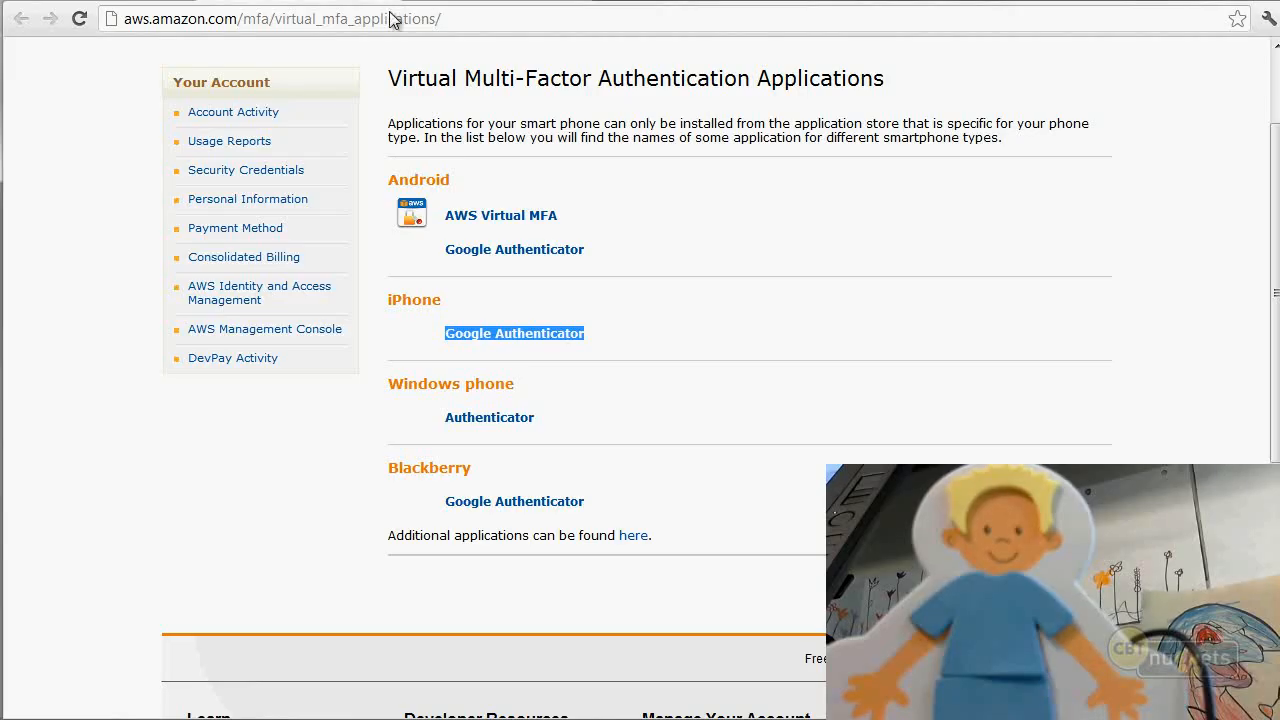
drag(553, 425, 414, 418)
click(664, 337)
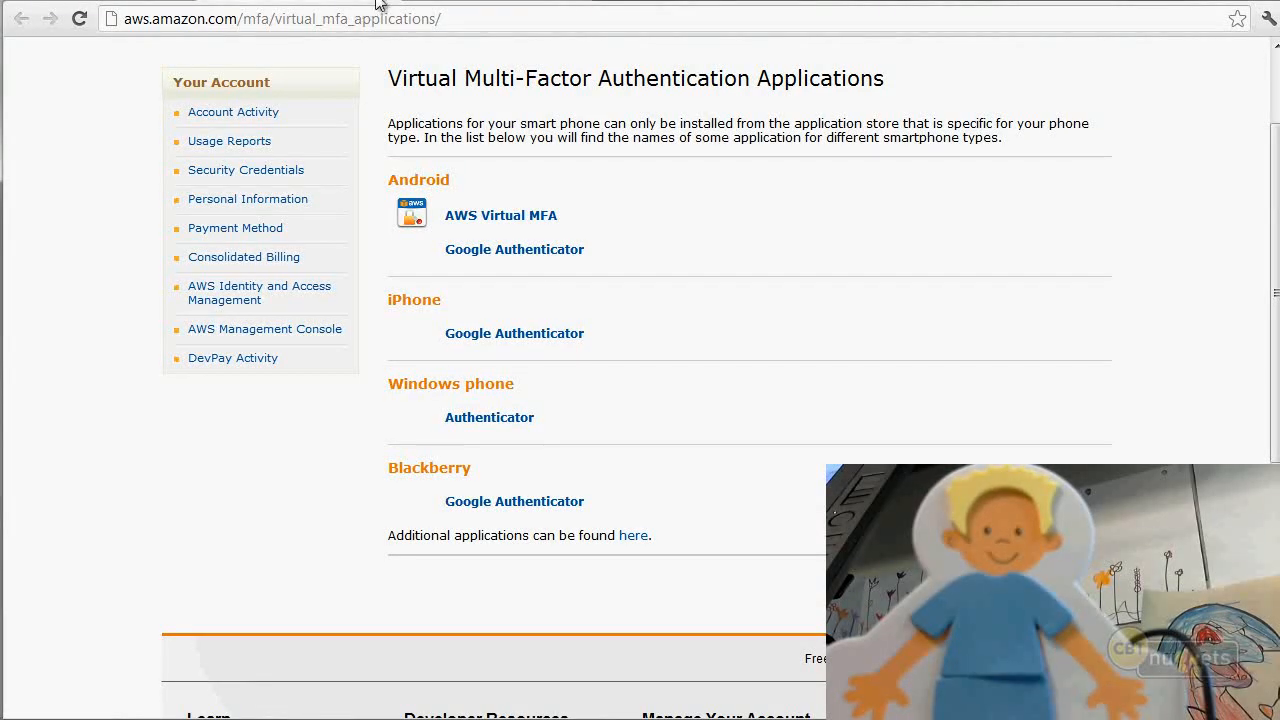
click(382, 0)
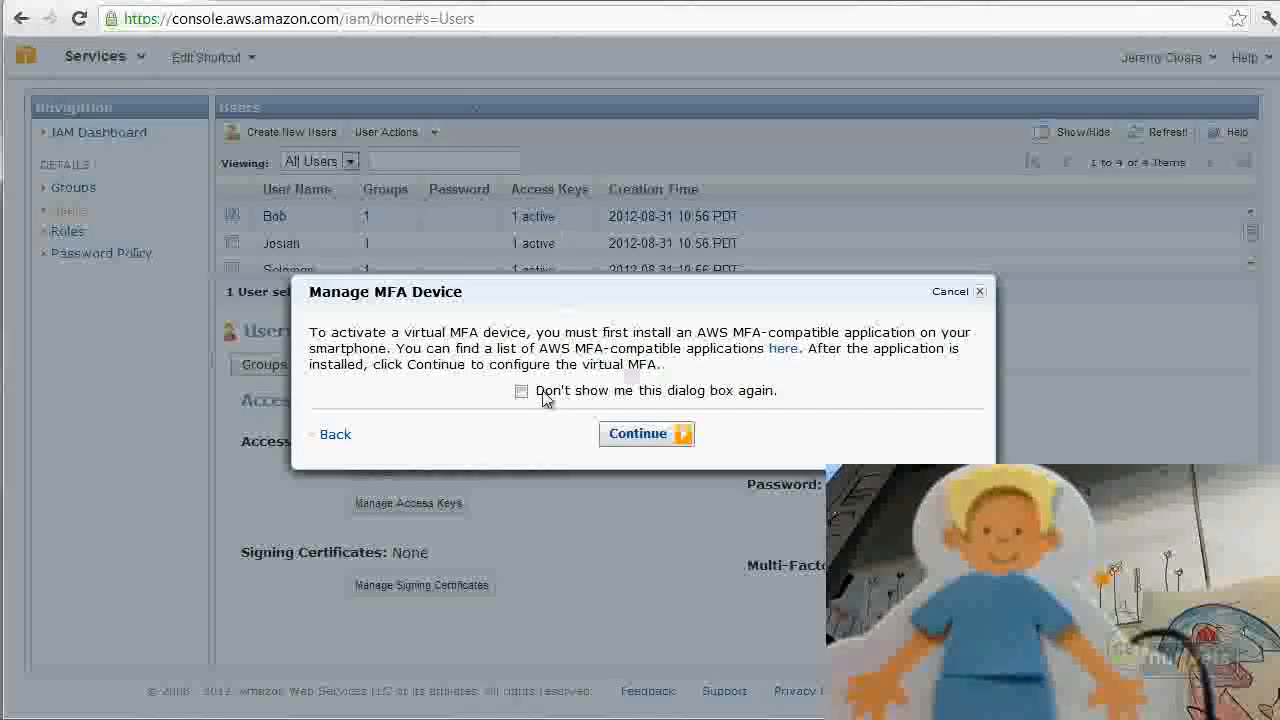
Step: Advance the MFA dialog to the QR code page with two authentication code fields
click(619, 435)
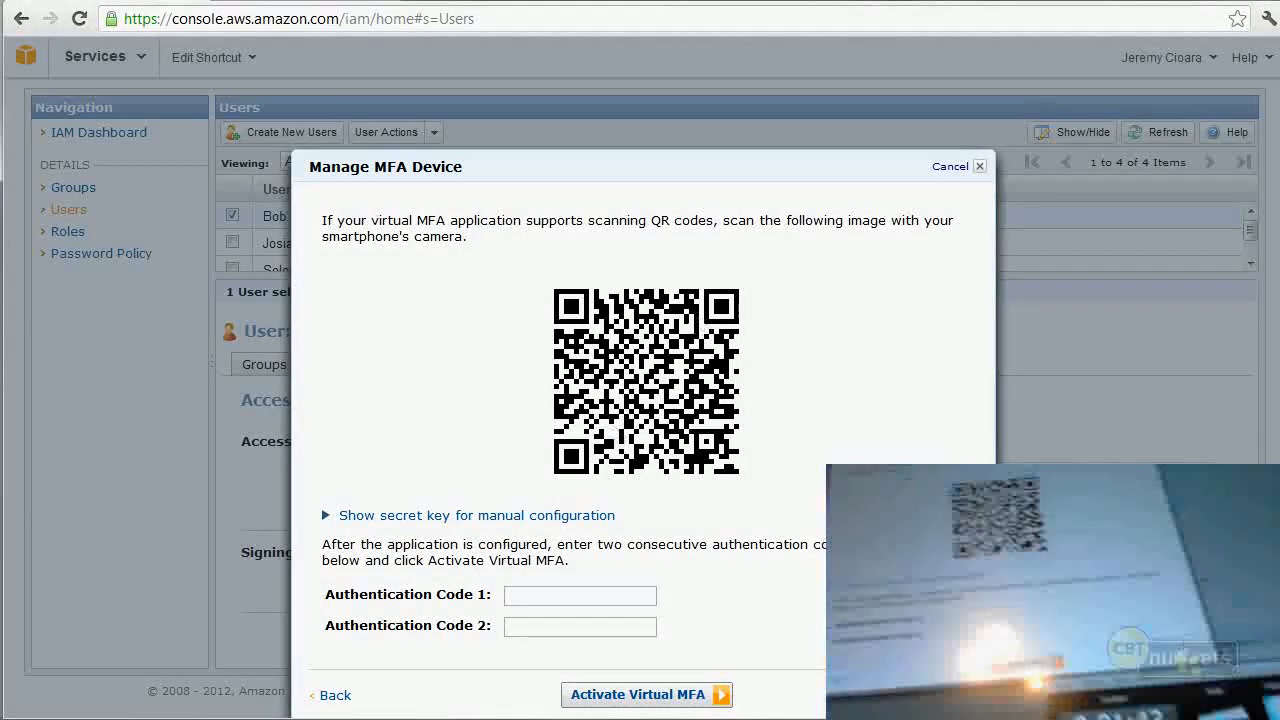
Step: Enter two consecutive authentication codes from the phone app and activate the virtual MFA device
click(600, 593)
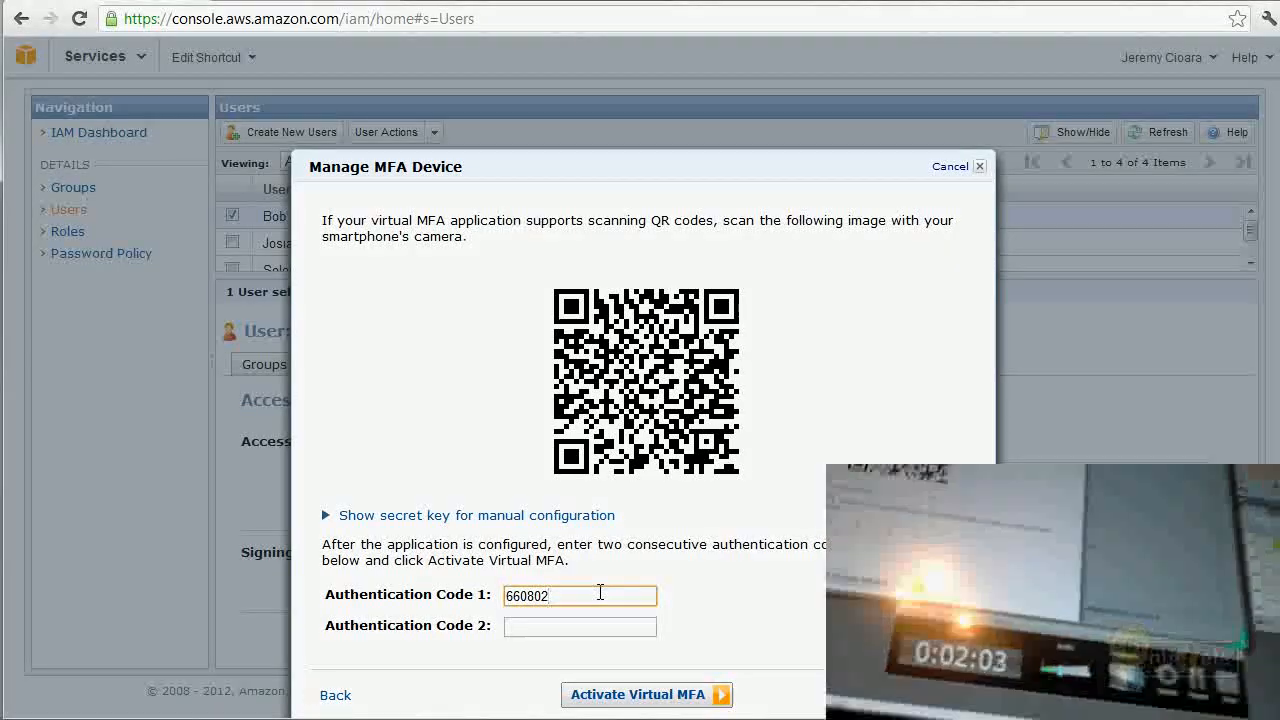
click(510, 630)
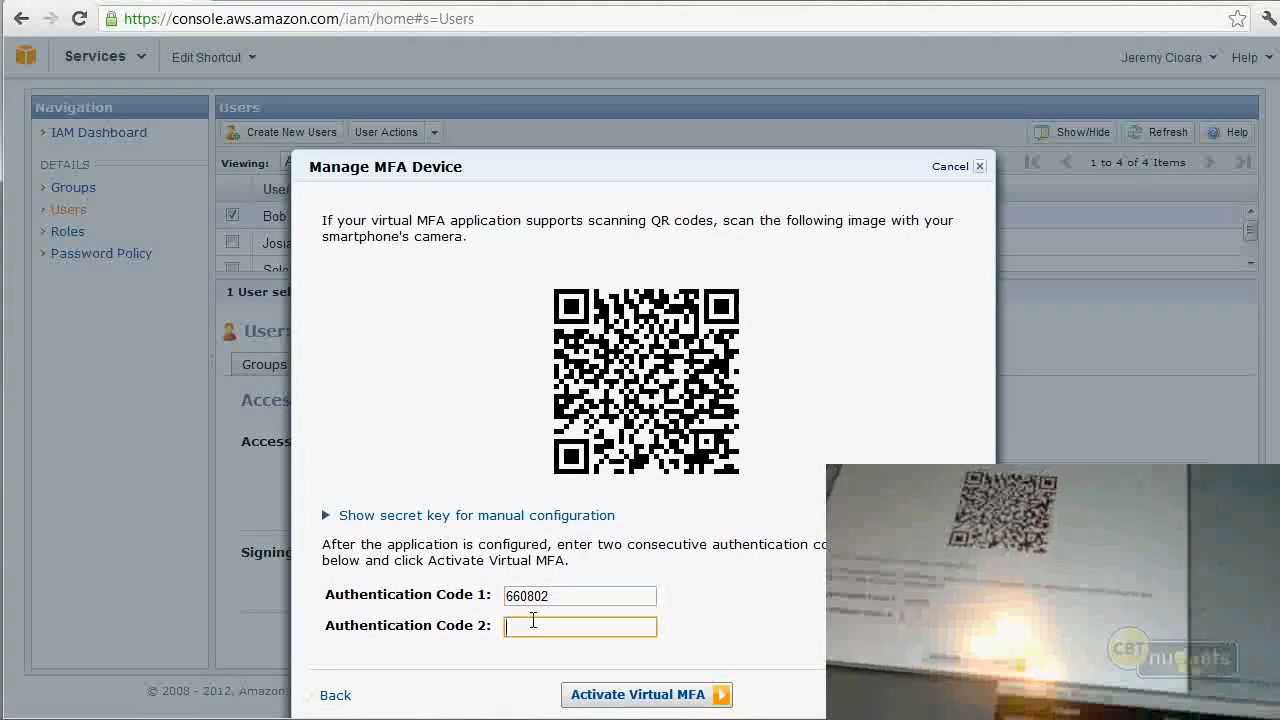
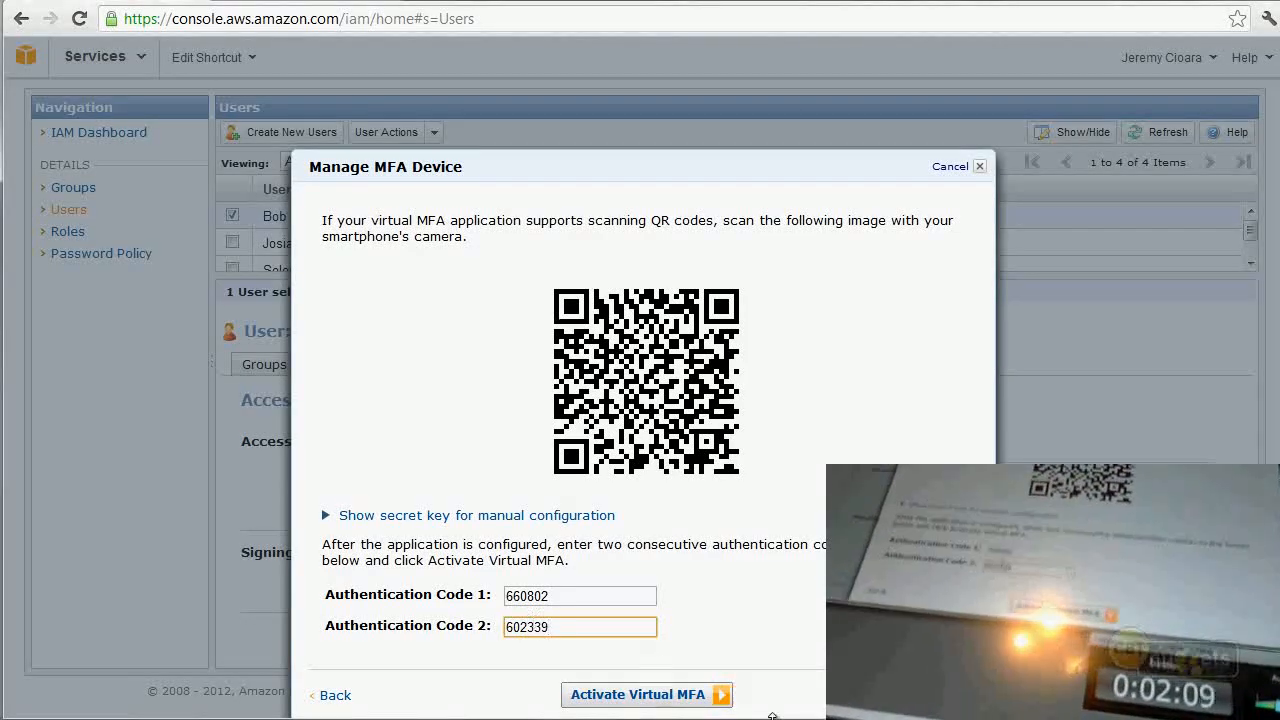
click(680, 696)
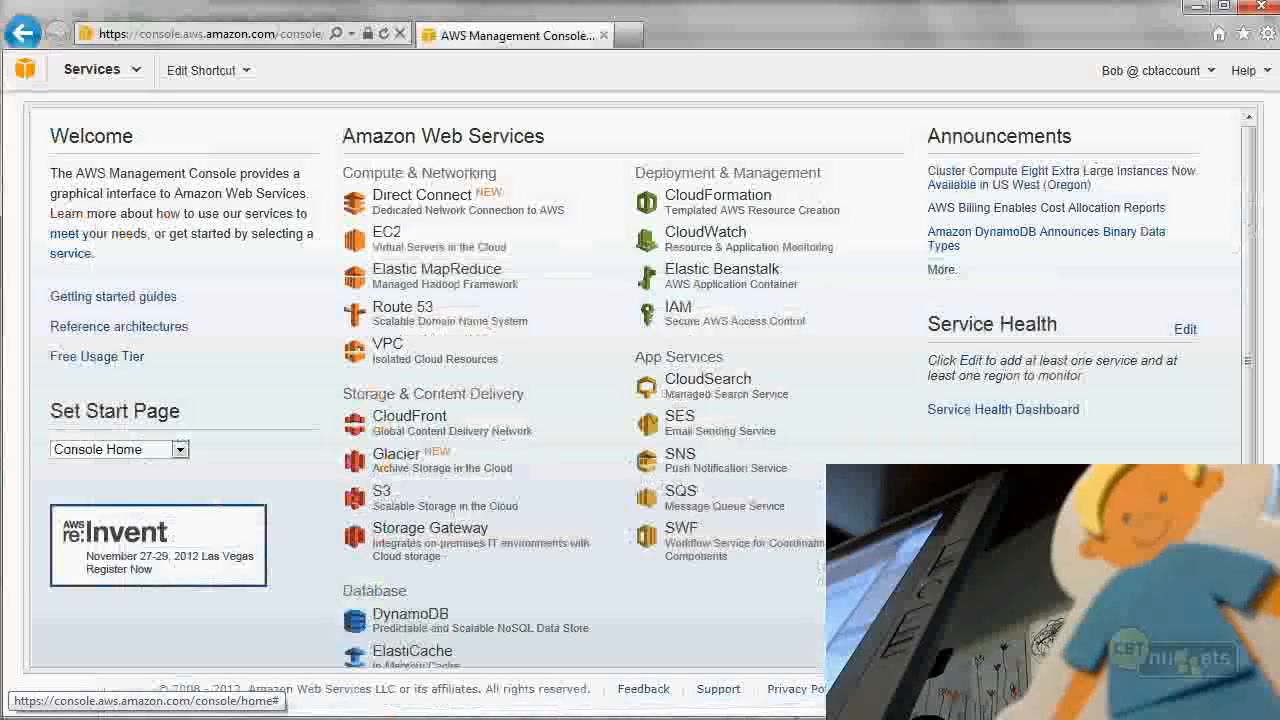
Step: Sign out of the console and return to the Management Console sign-in page
click(1193, 85)
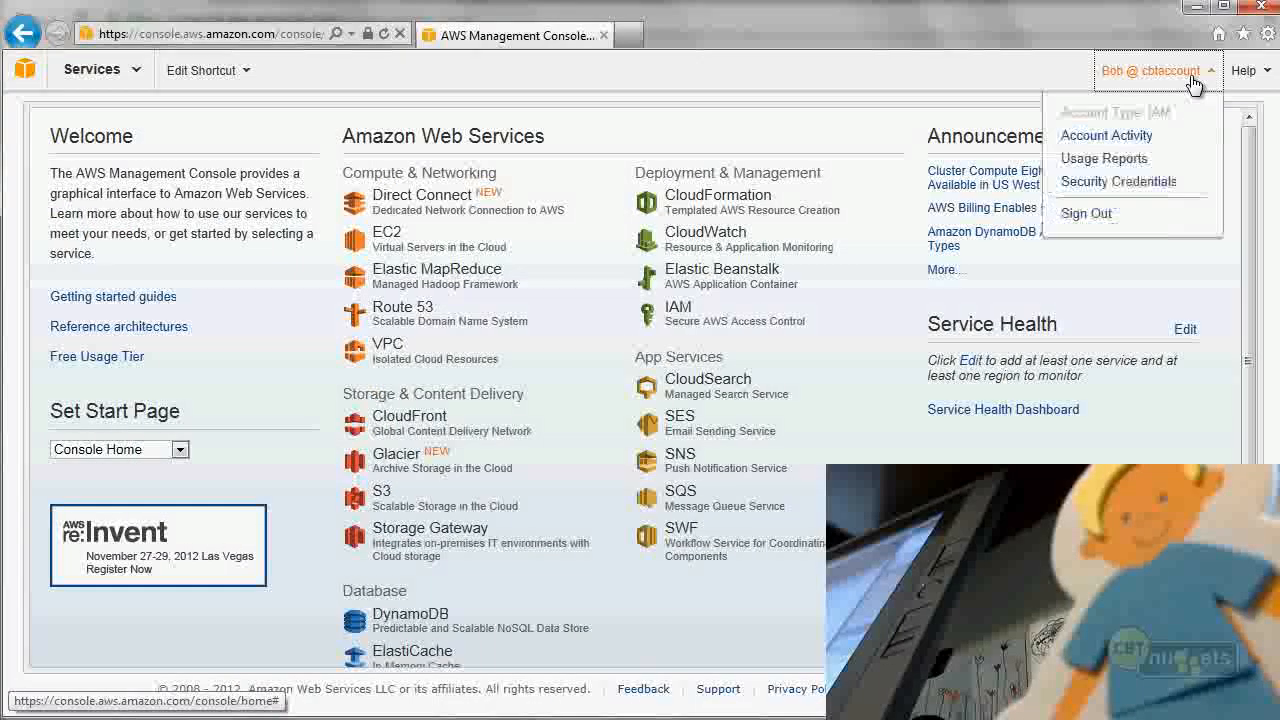
click(1084, 211)
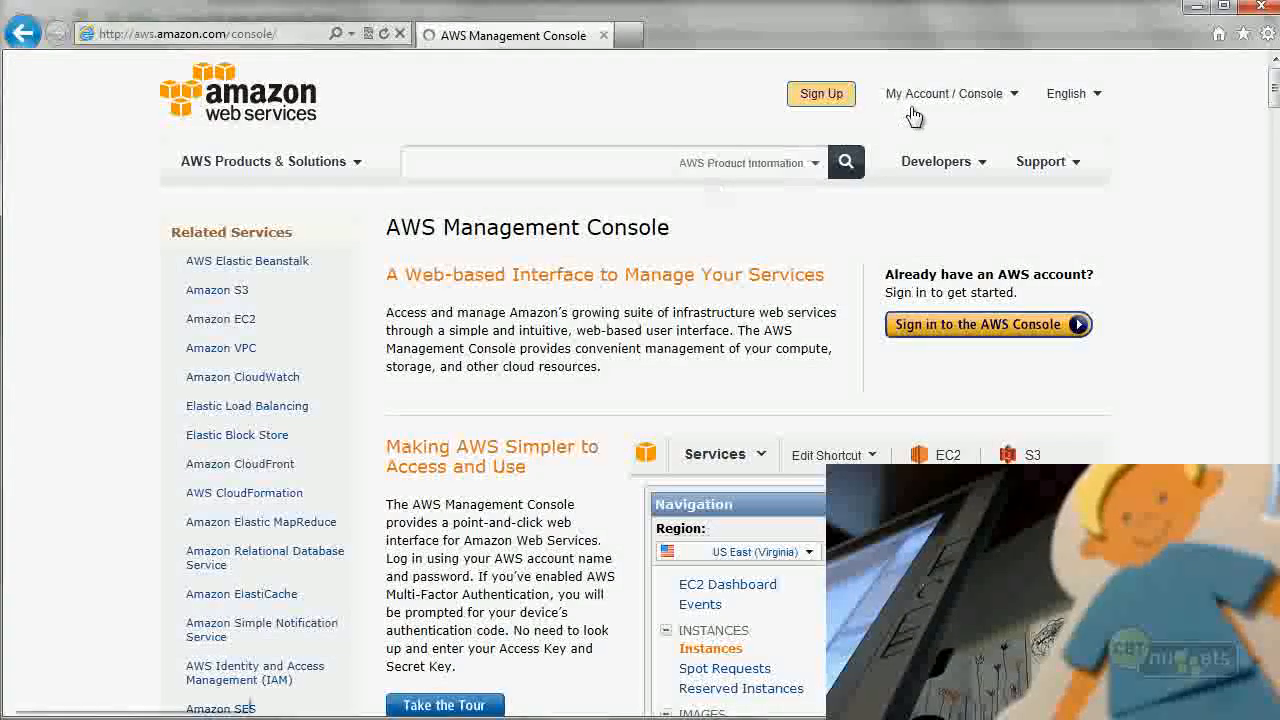
mouse_move(930, 100)
click(925, 133)
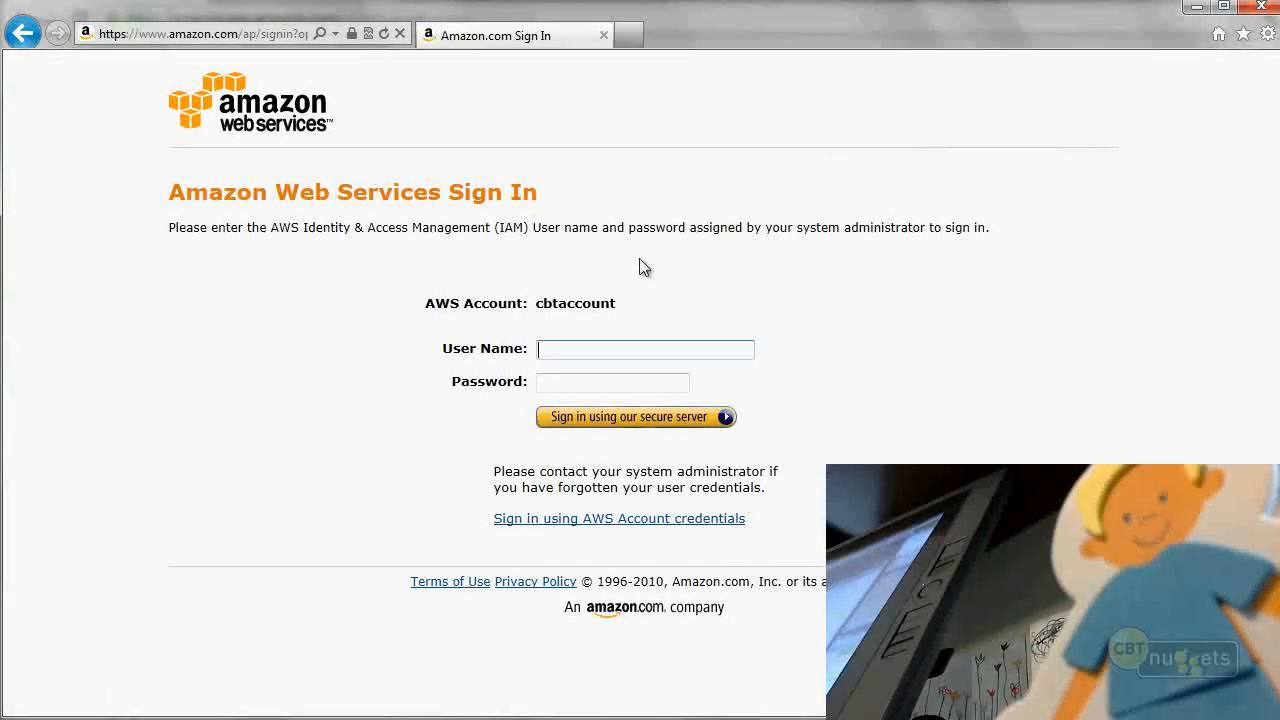
Step: Sign in with the IAM user name, the account password and the current MFA code
double_click(559, 305)
click(560, 349)
text(bob)
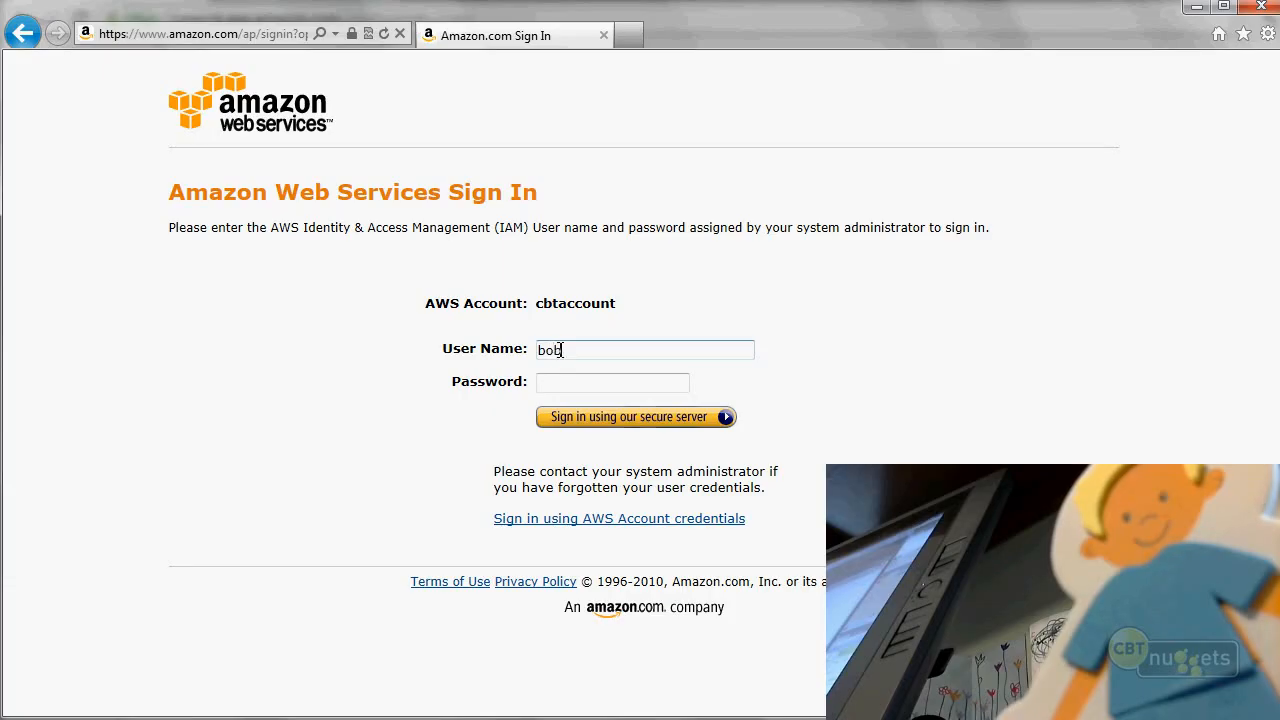
key(Tab)
text(password)
key(Return)
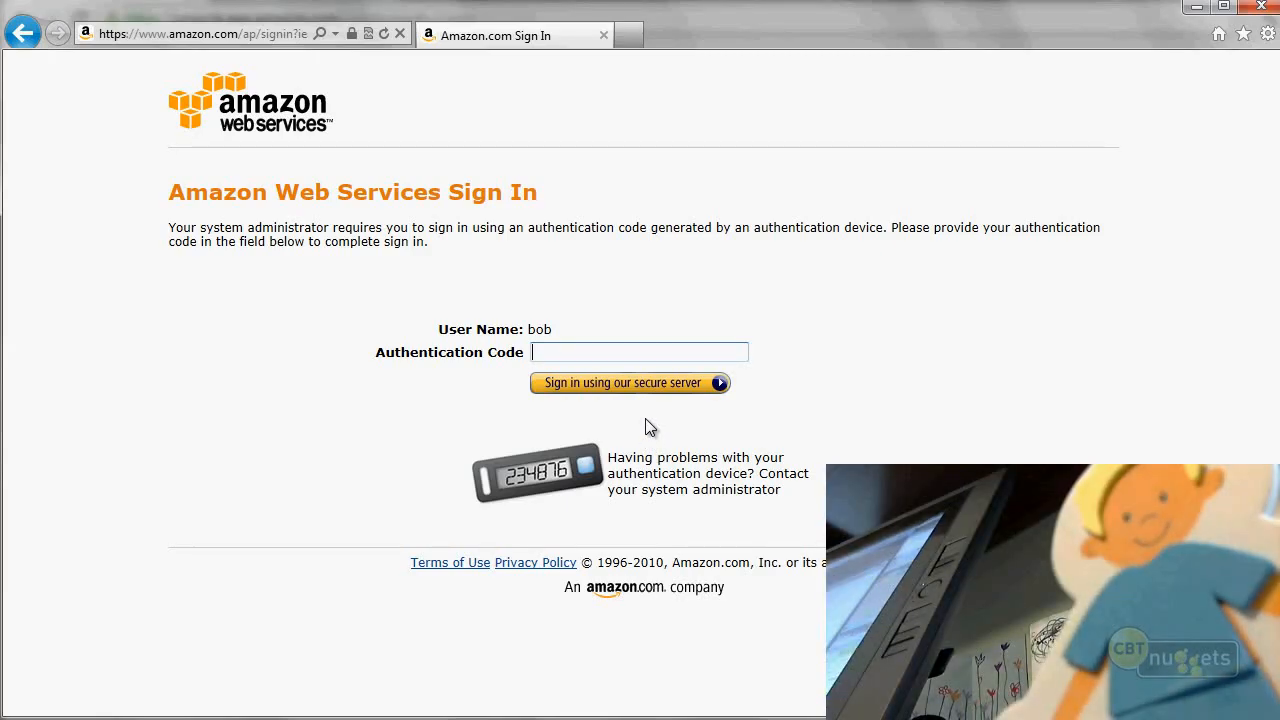
key(Return)
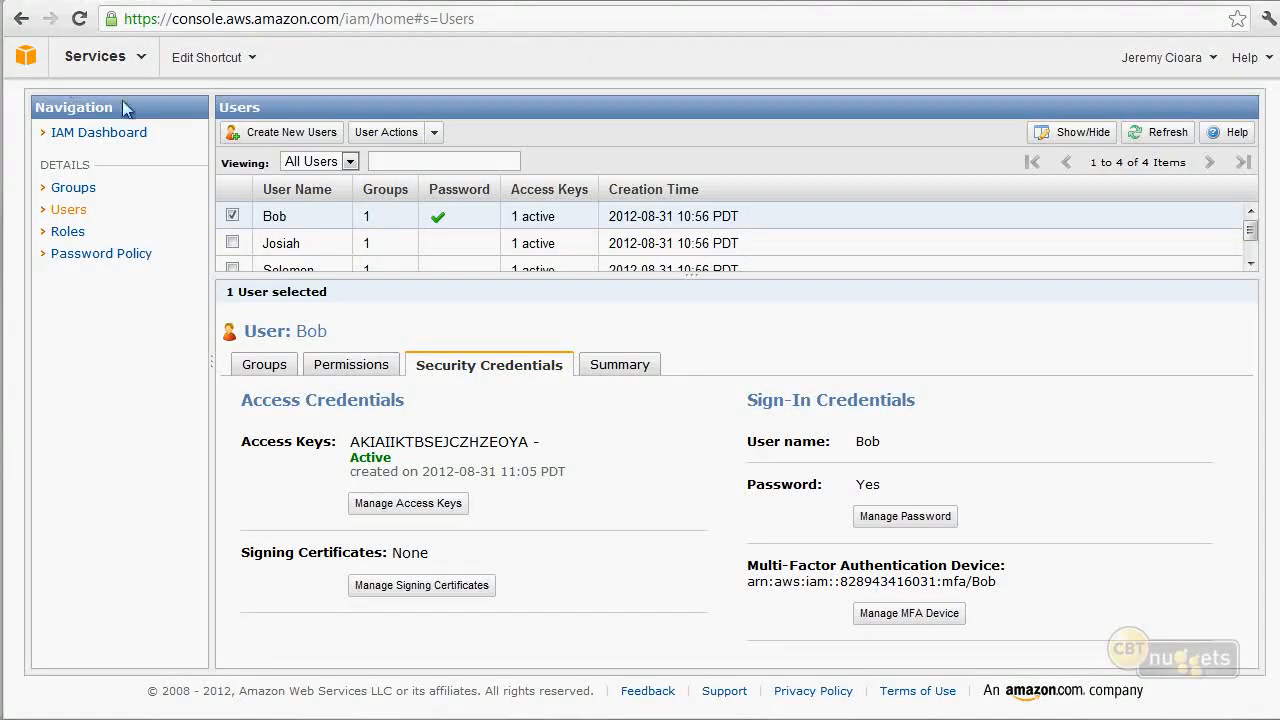
Step: Review the IAM dashboard's disabled root MFA and password policy statuses, then list the groups
click(140, 133)
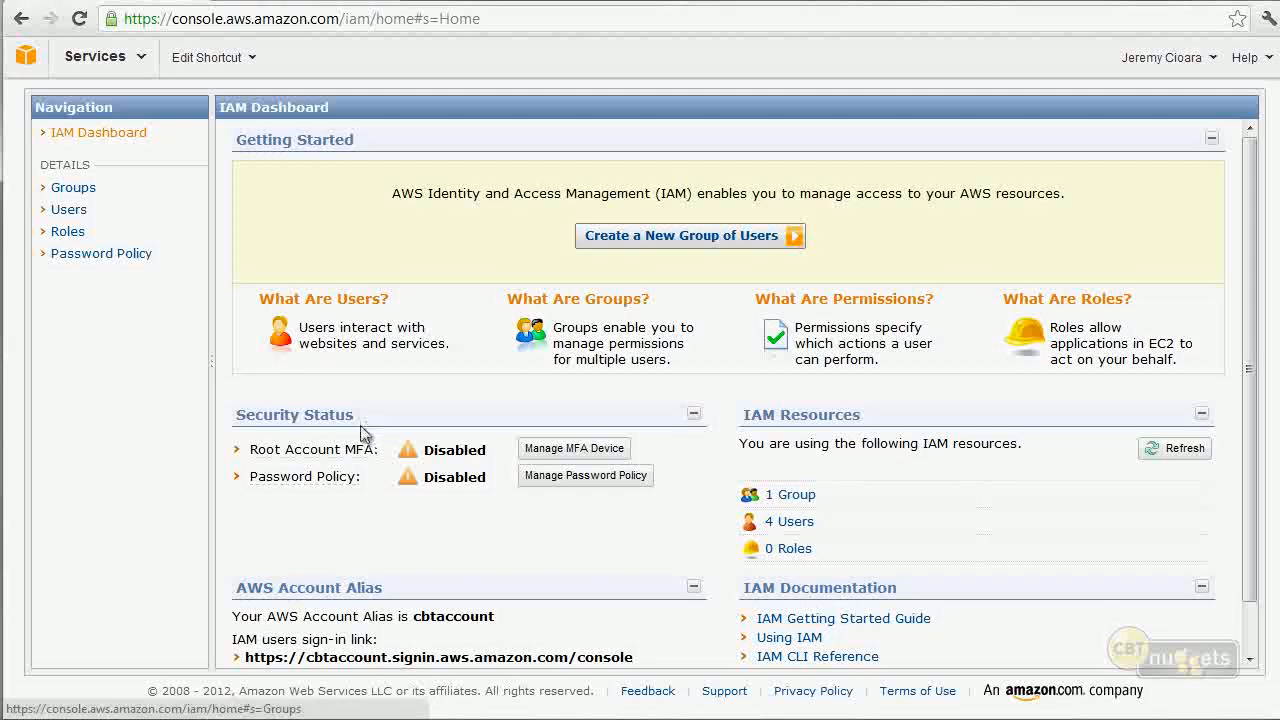
drag(380, 450, 241, 449)
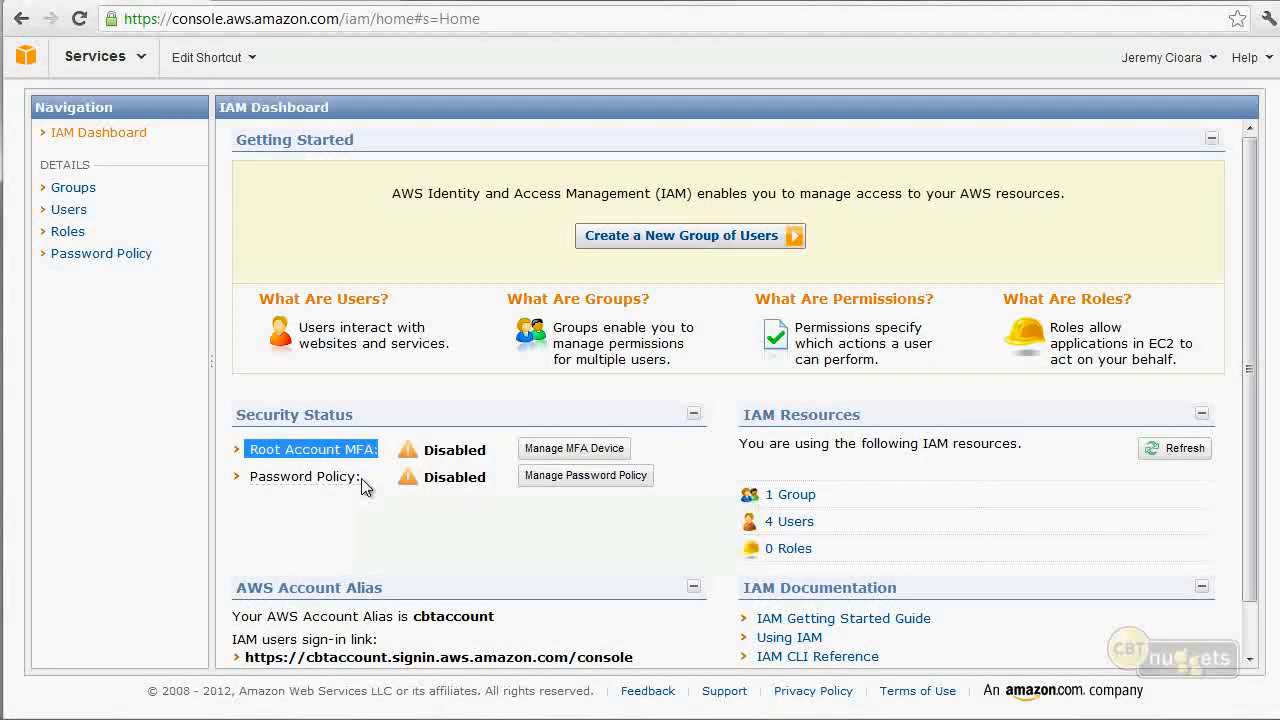
drag(360, 477, 299, 477)
click(512, 516)
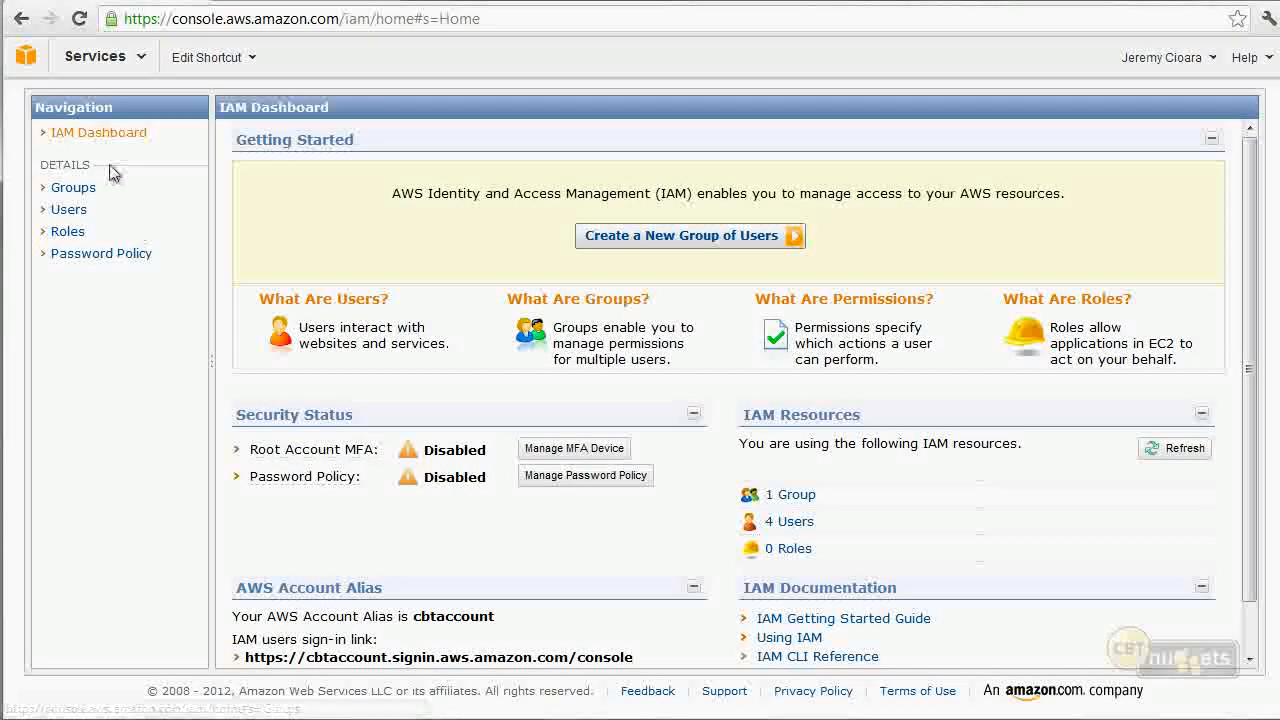
click(88, 199)
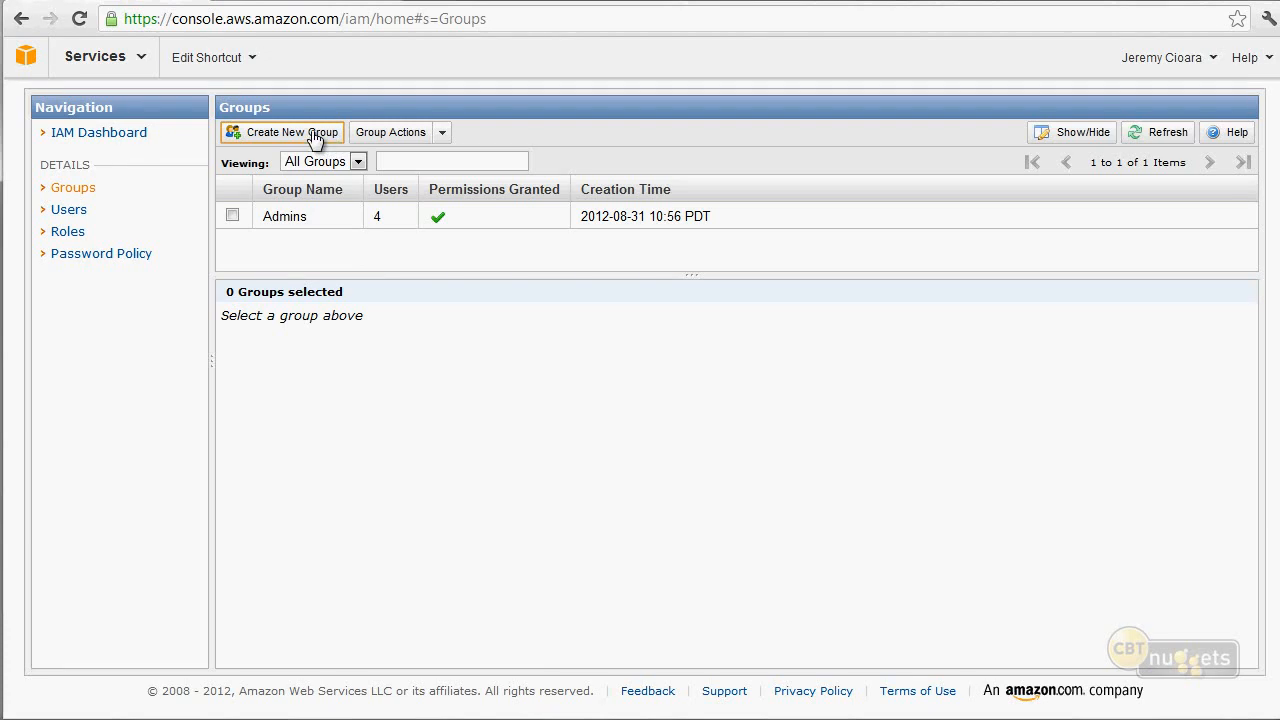
Step: Create a new group named EC2Access and advance to its permissions step
click(315, 138)
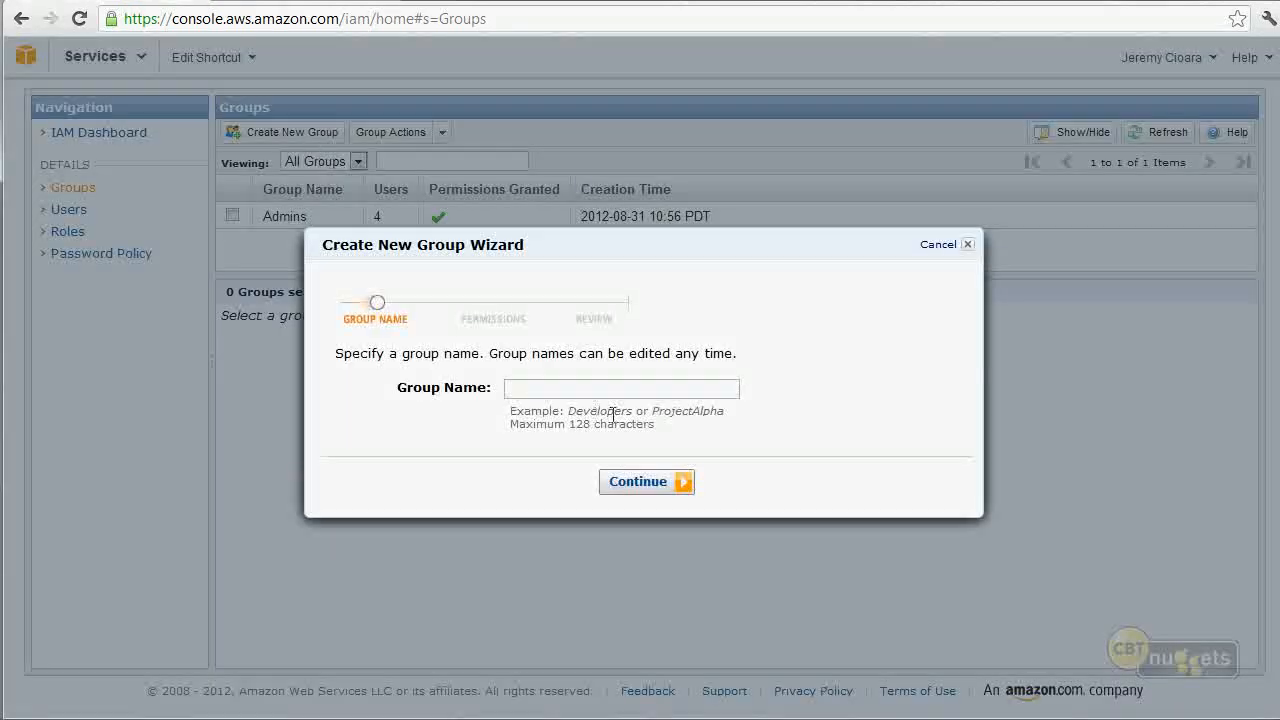
click(636, 392)
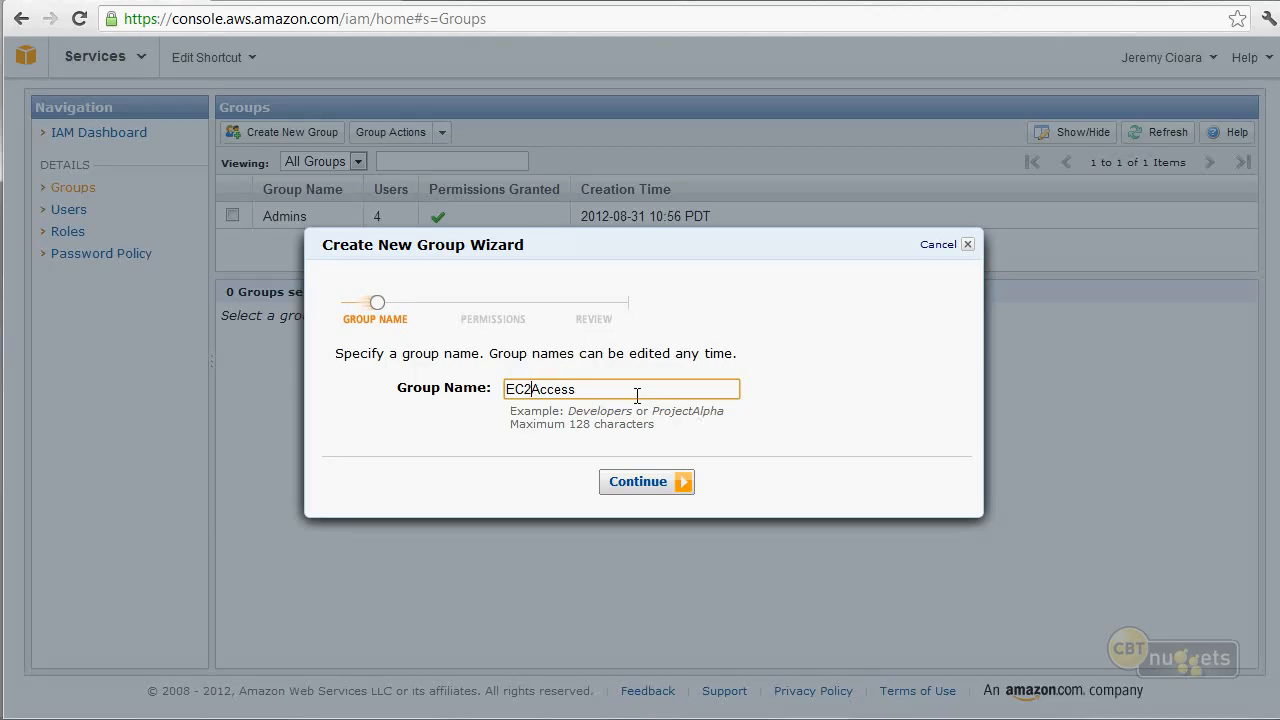
click(648, 487)
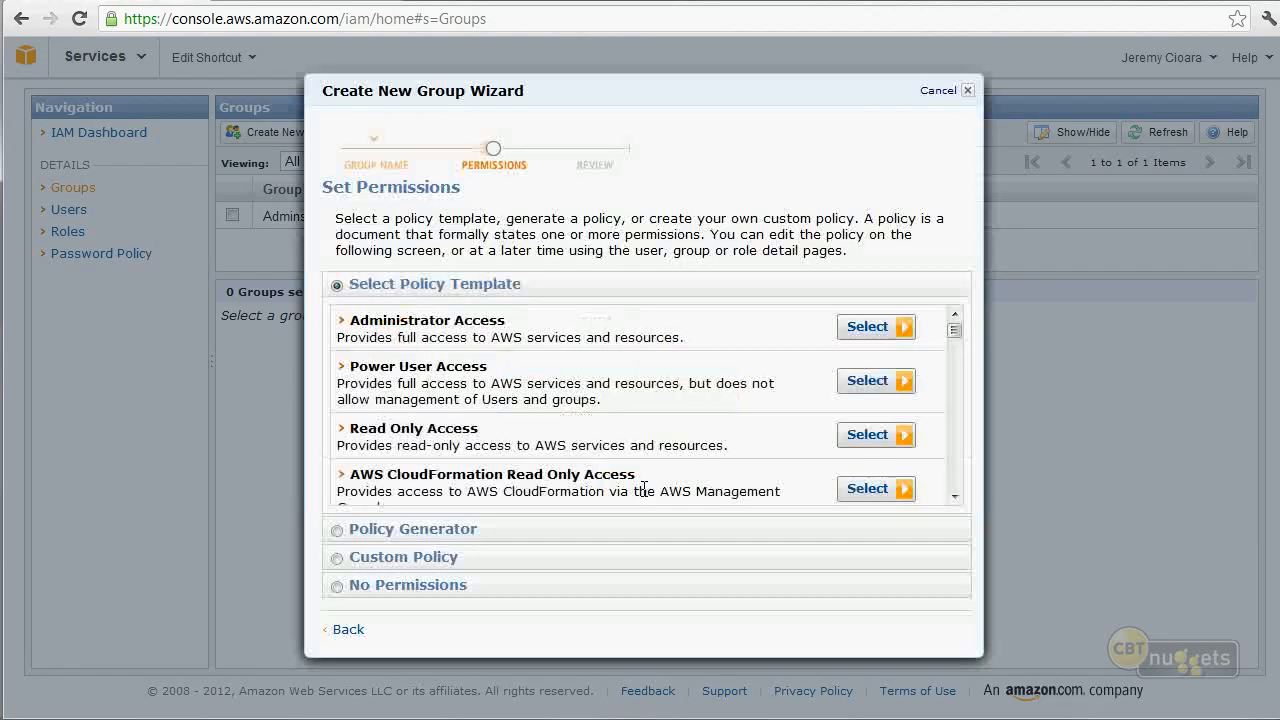
Step: Choose Policy Generator instead of a policy template and open its Edit Permissions form
scroll(678, 444, down, 5)
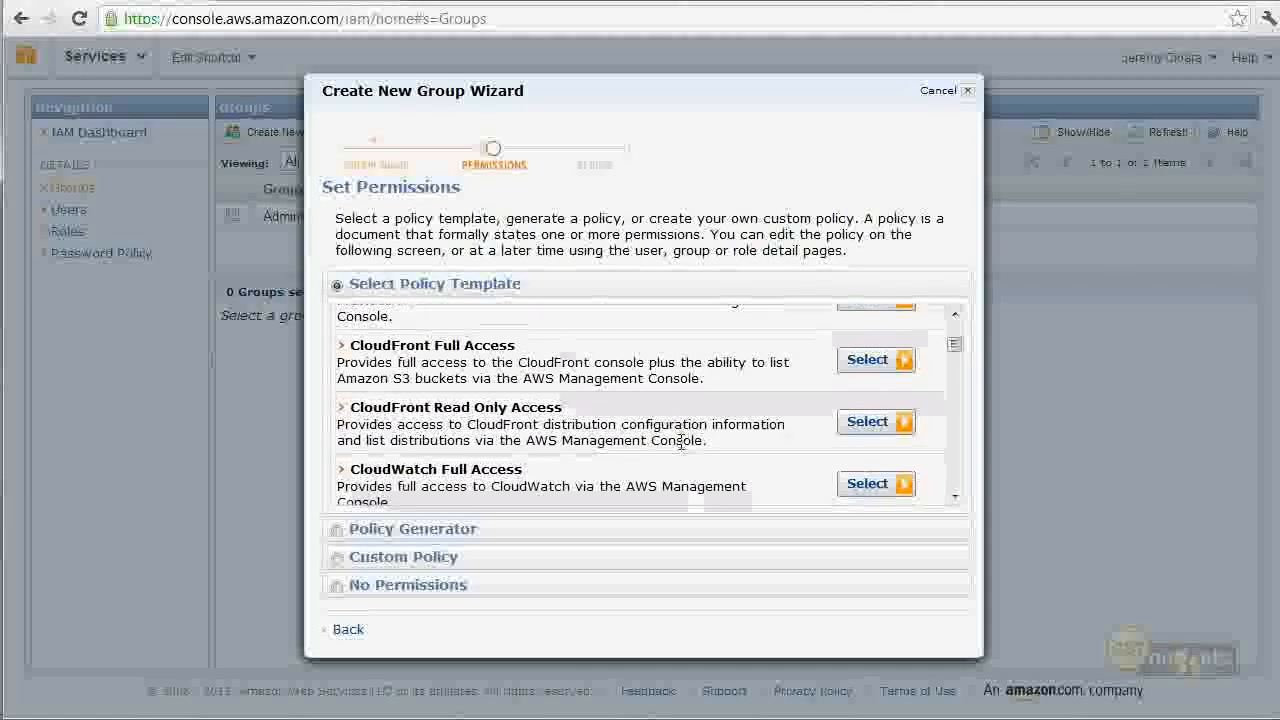
scroll(680, 447, down, 3)
mouse_move(954, 363)
mouse_down()
mouse_move(948, 438)
mouse_move(928, 462)
mouse_move(945, 466)
mouse_move(940, 484)
mouse_move(954, 372)
mouse_up()
scroll(390, 337, up, 2)
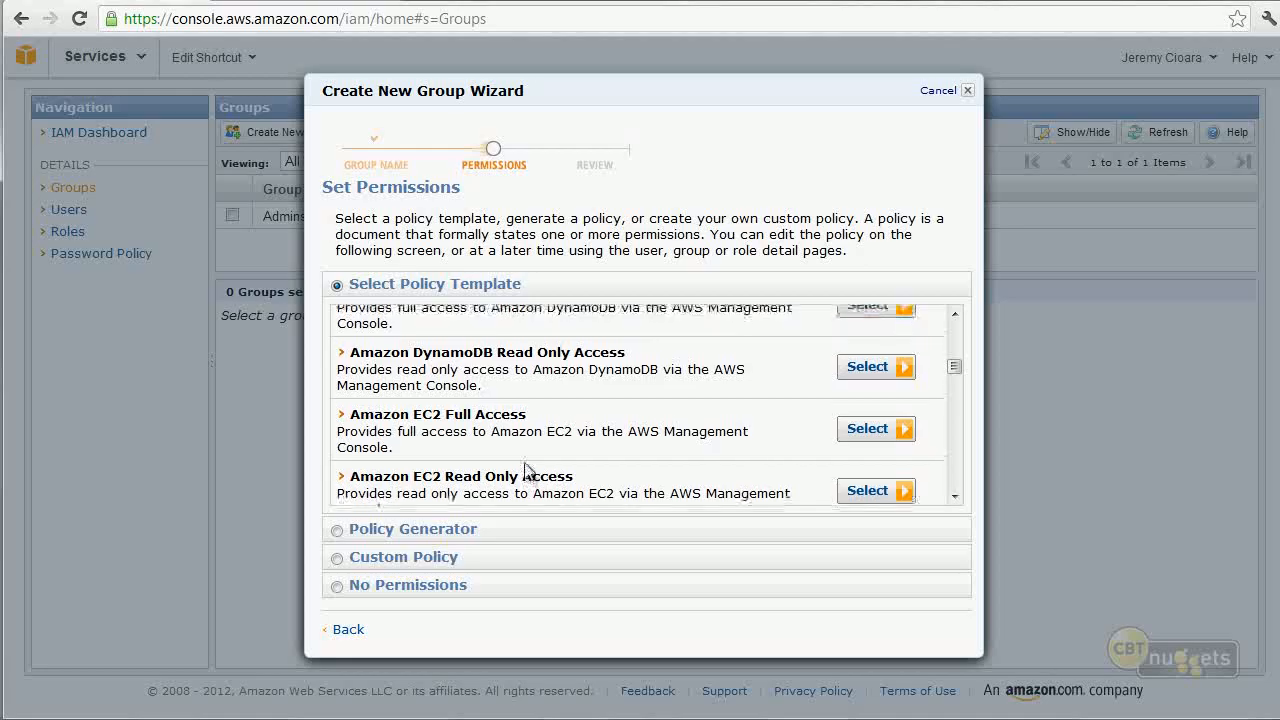
scroll(517, 350, down, 2)
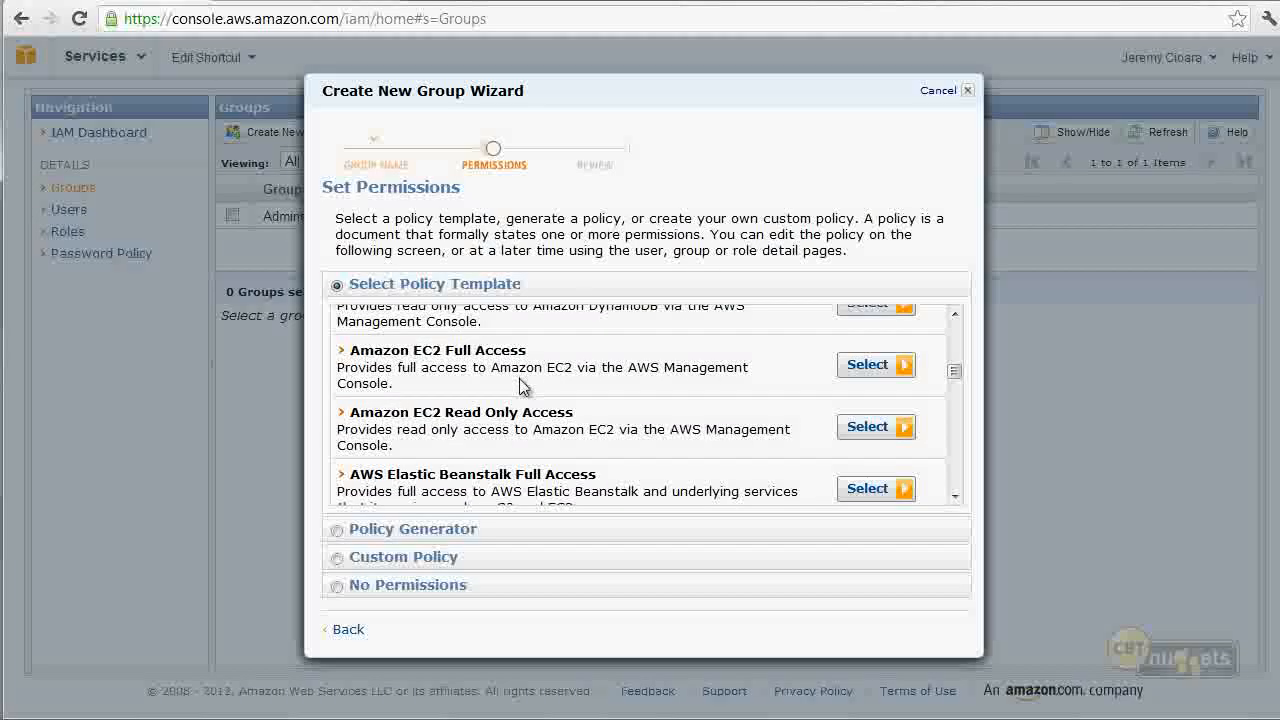
mouse_move(953, 375)
mouse_down()
mouse_move(952, 408)
mouse_move(953, 391)
mouse_up()
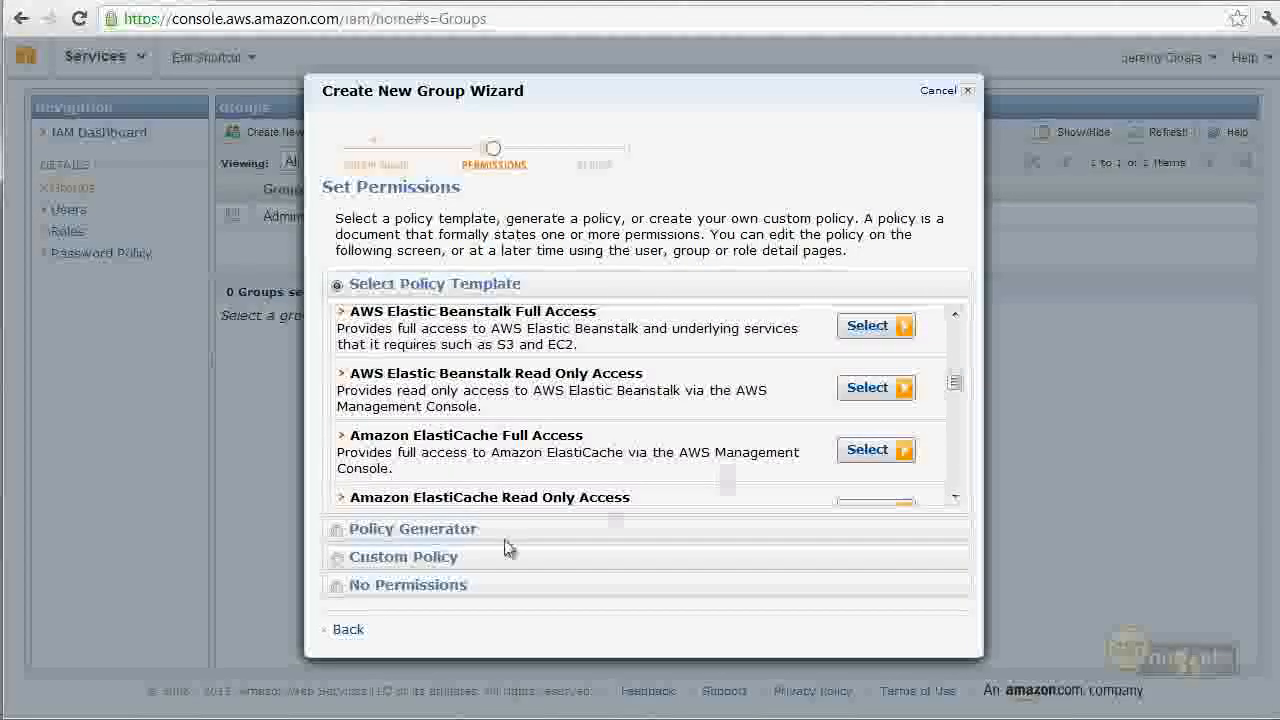
click(339, 531)
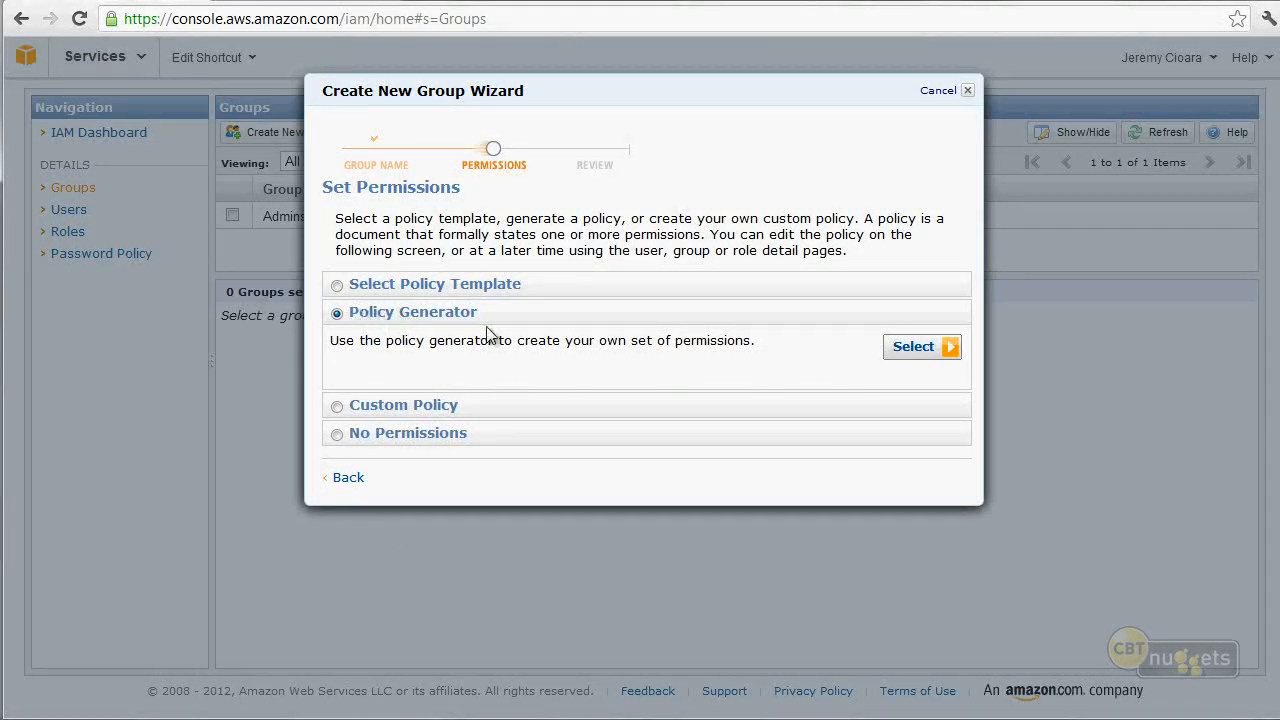
click(338, 408)
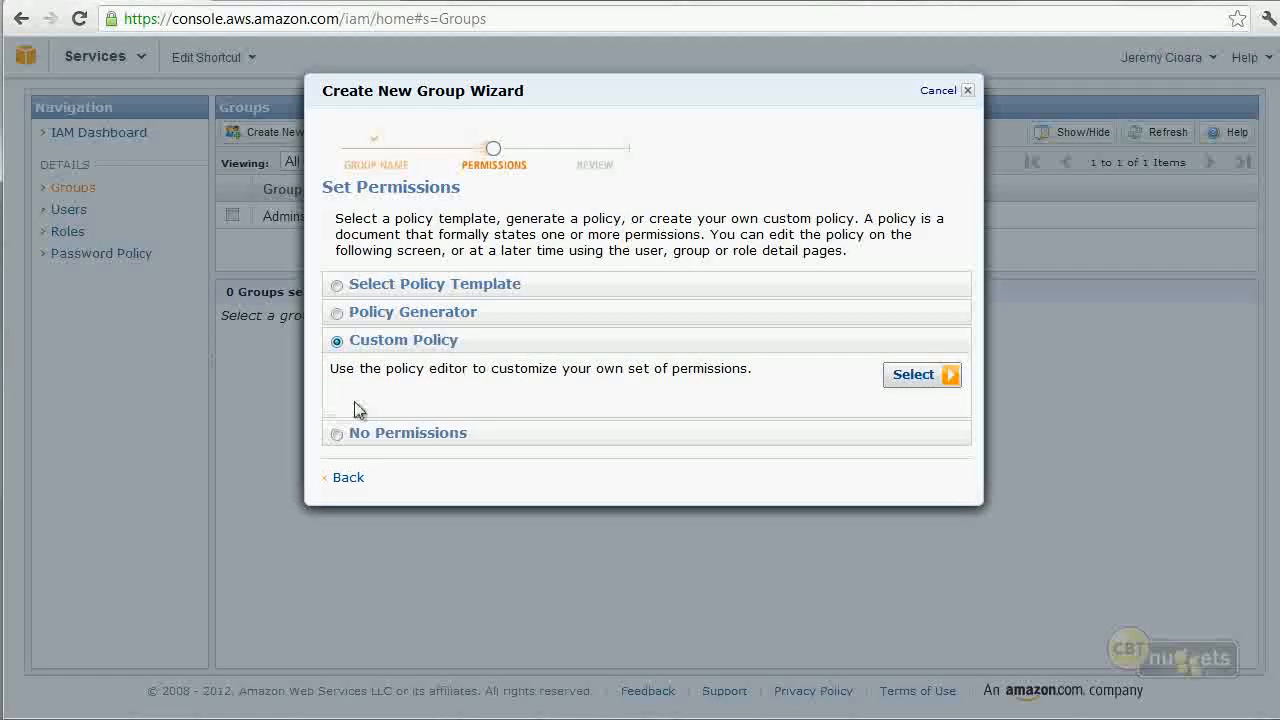
click(337, 313)
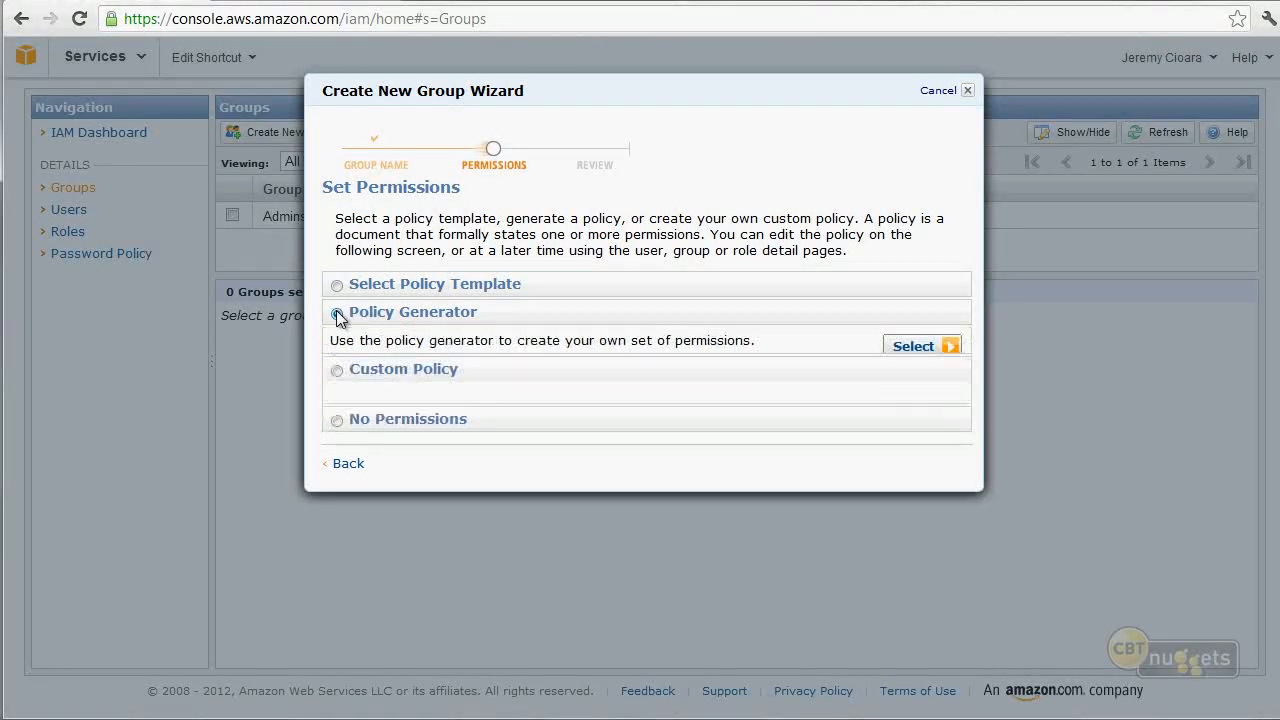
click(912, 350)
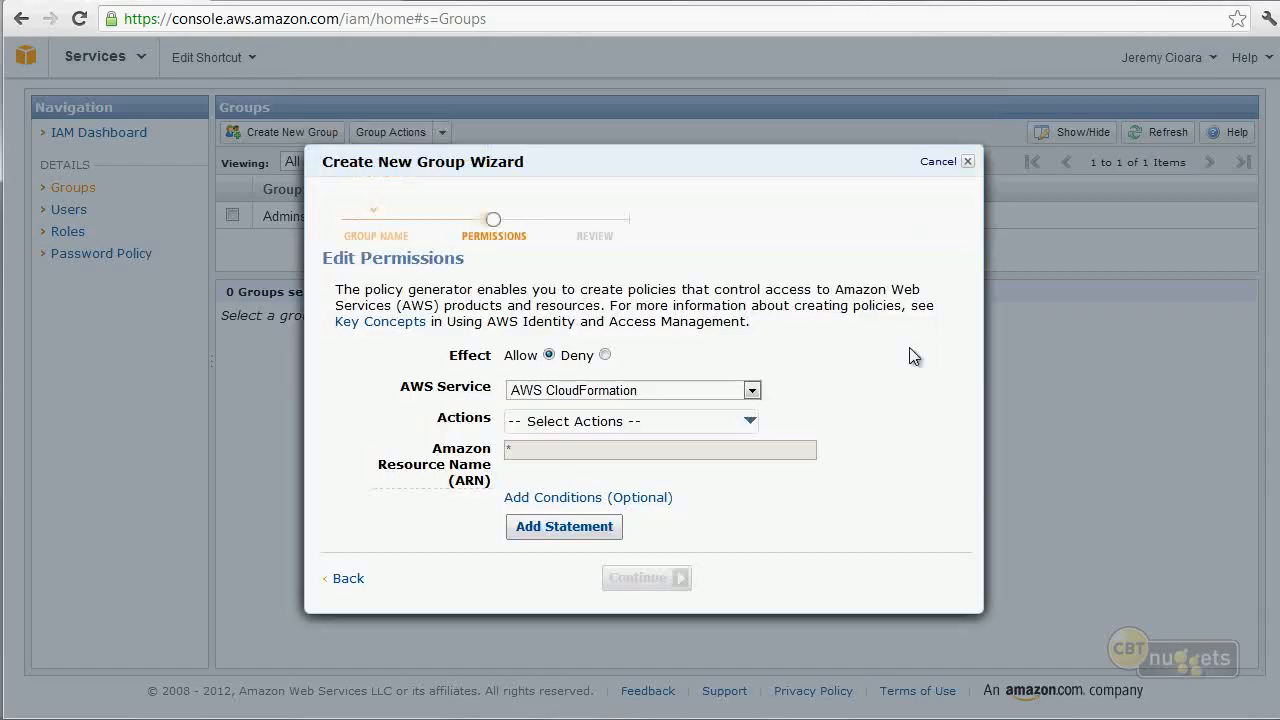
Step: Set the service to Amazon EC2 and tick AllocateAddress, AssociateAddress, StartInstances and StopInstances
click(749, 393)
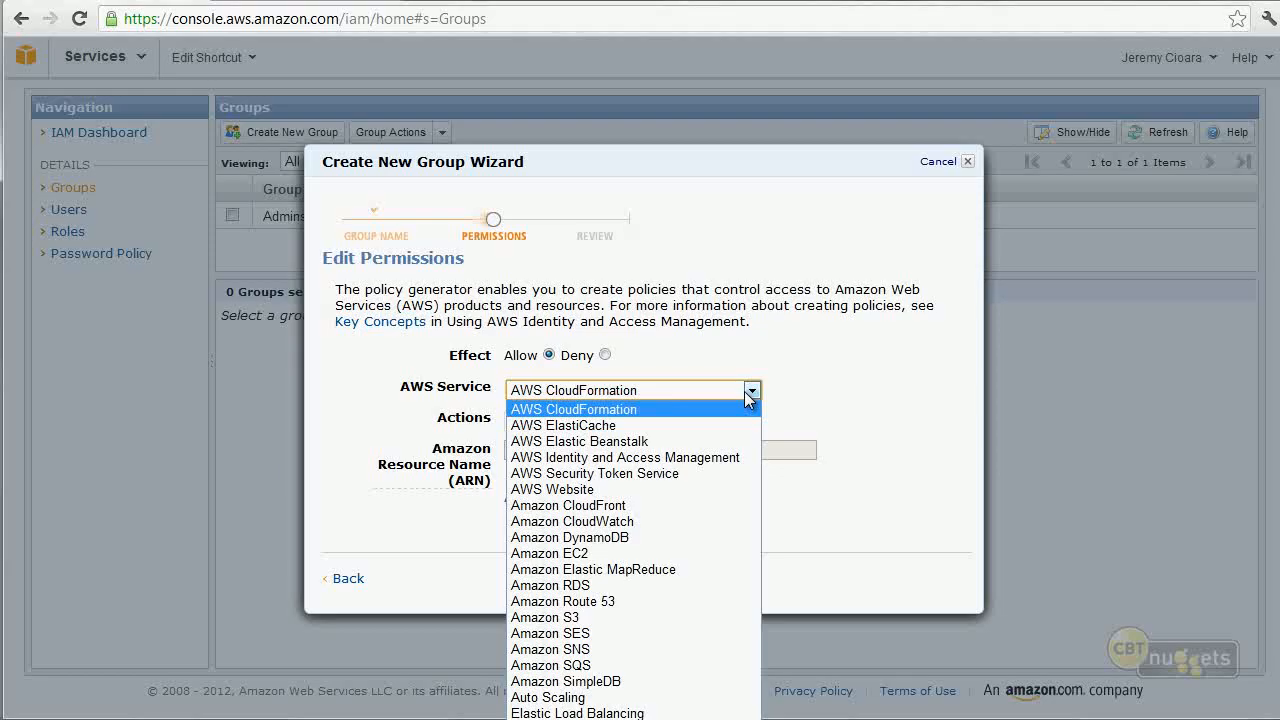
click(562, 553)
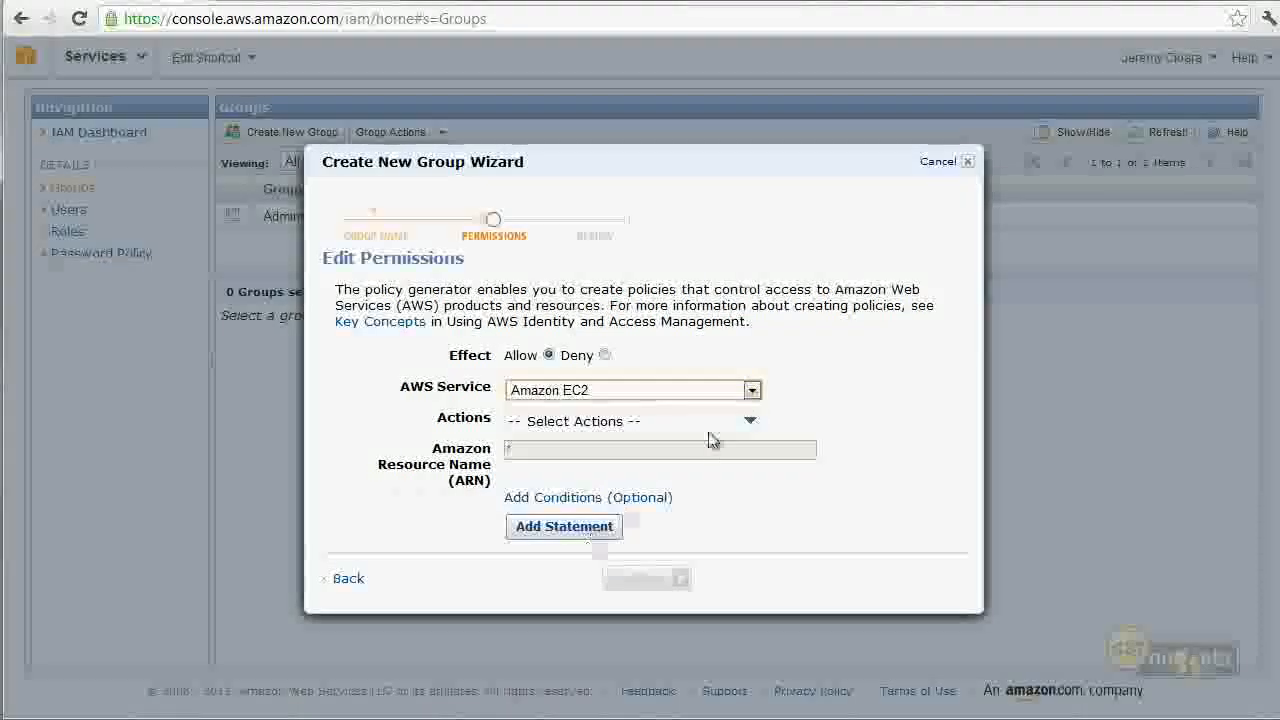
click(751, 421)
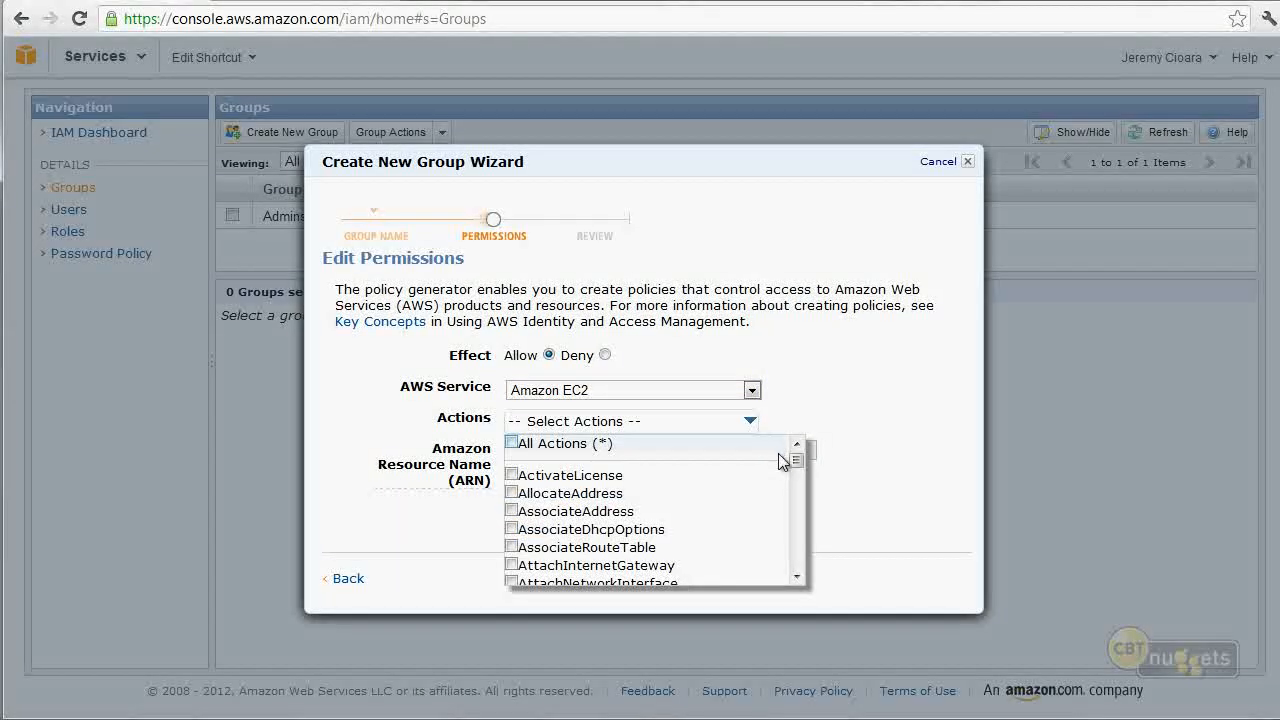
click(512, 443)
click(513, 444)
click(512, 493)
click(512, 511)
scroll(704, 530, down, 5)
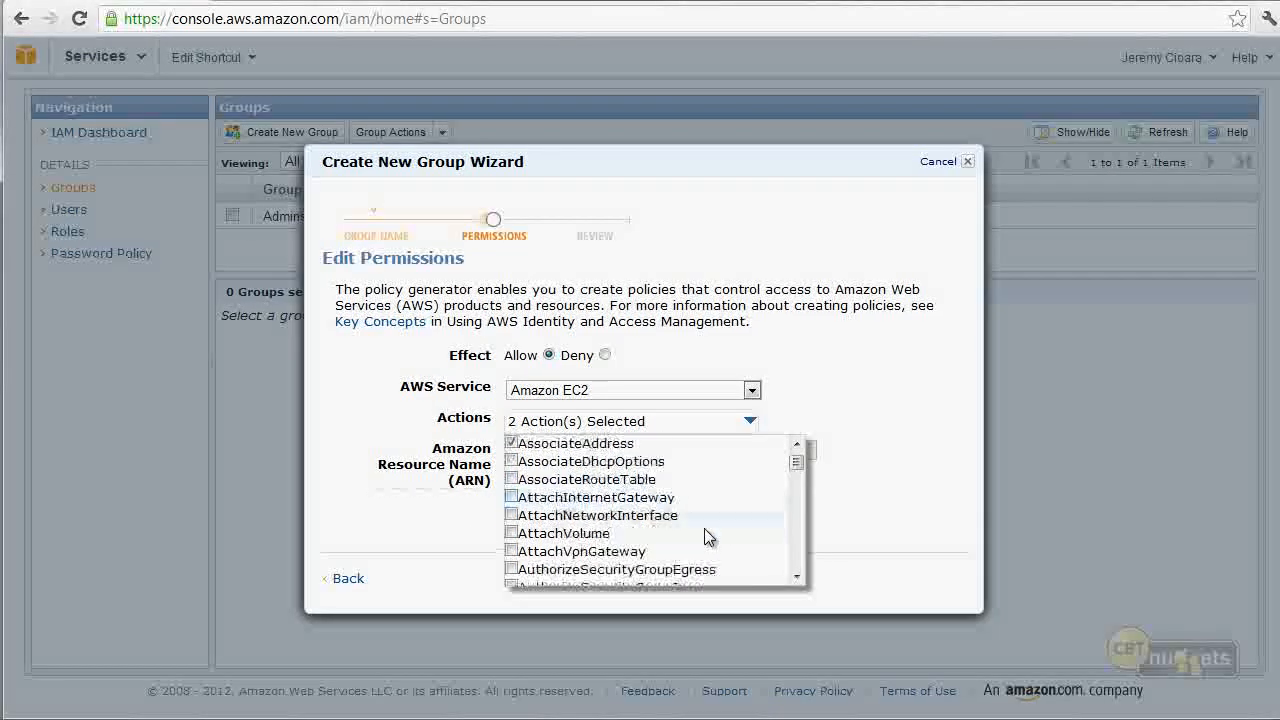
scroll(705, 537, down, 10)
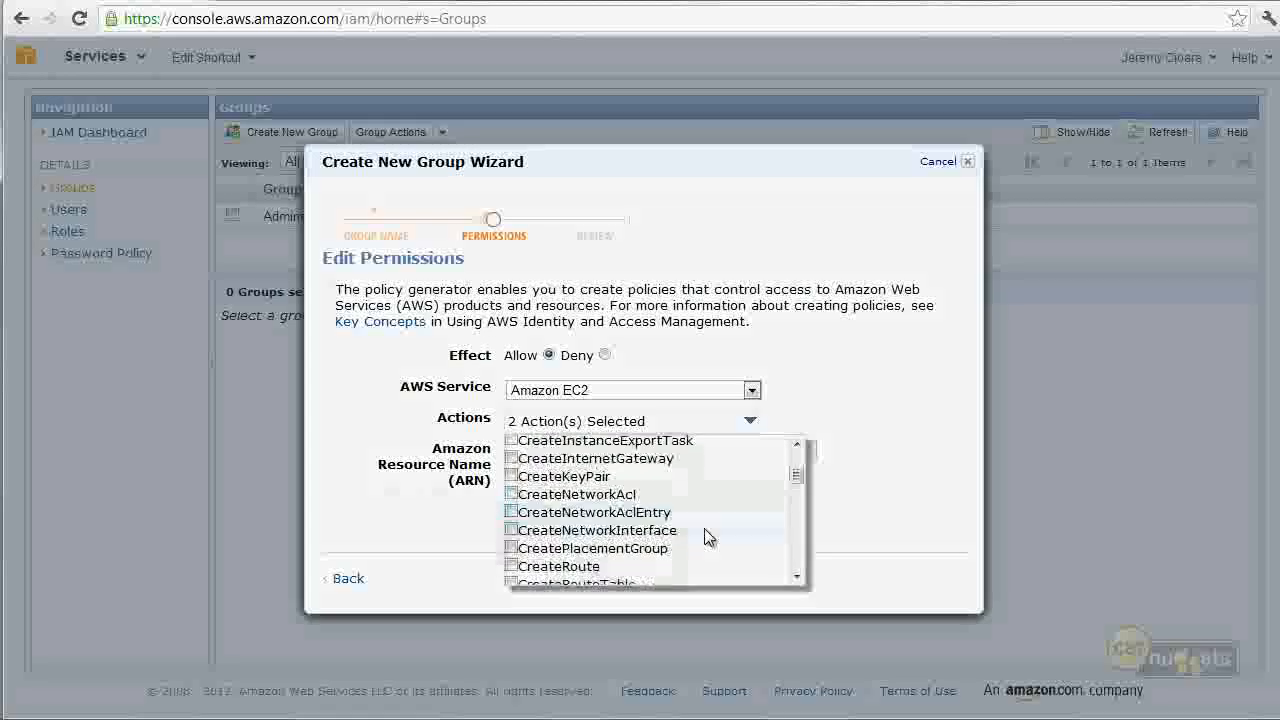
scroll(705, 537, down, 7)
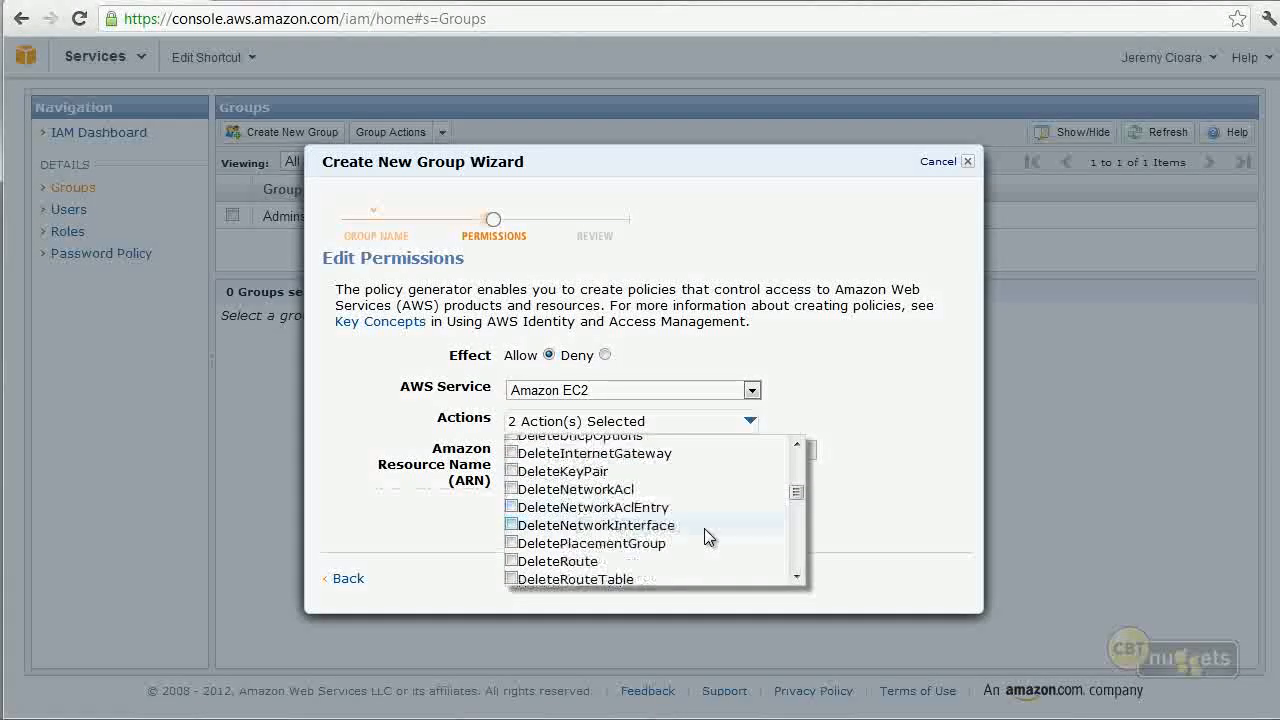
scroll(705, 537, down, 6)
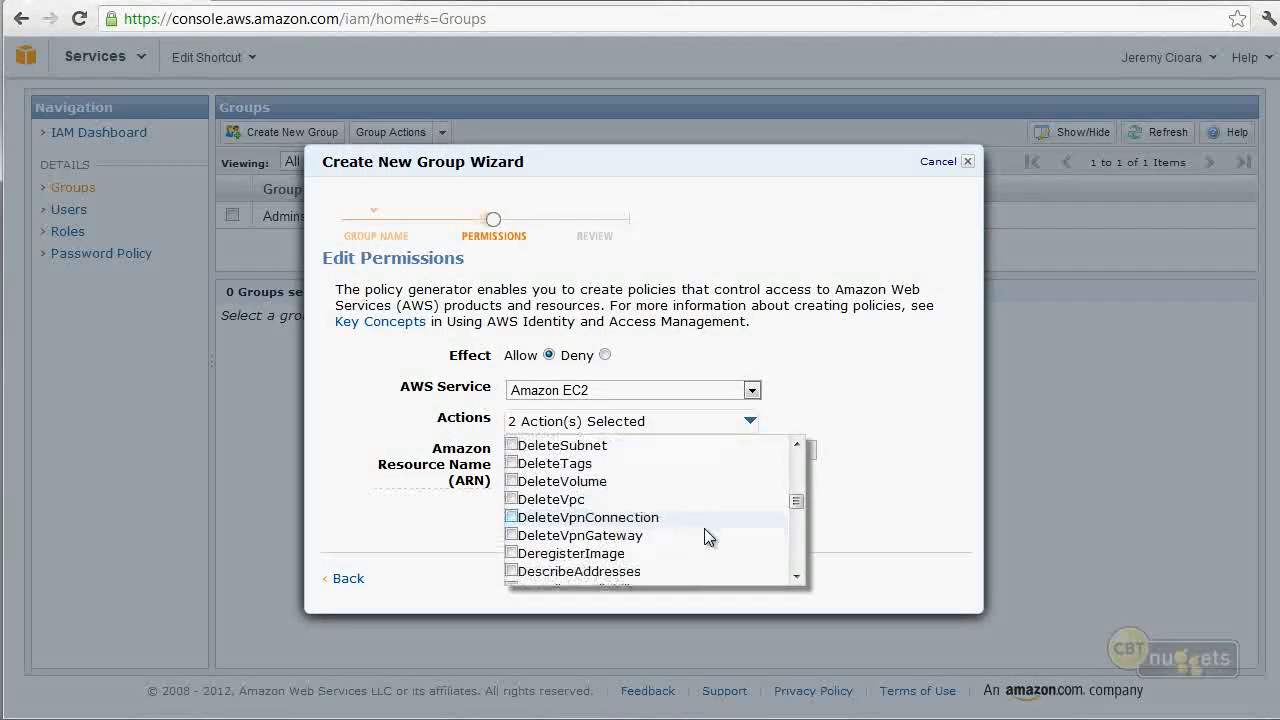
scroll(705, 537, down, 10)
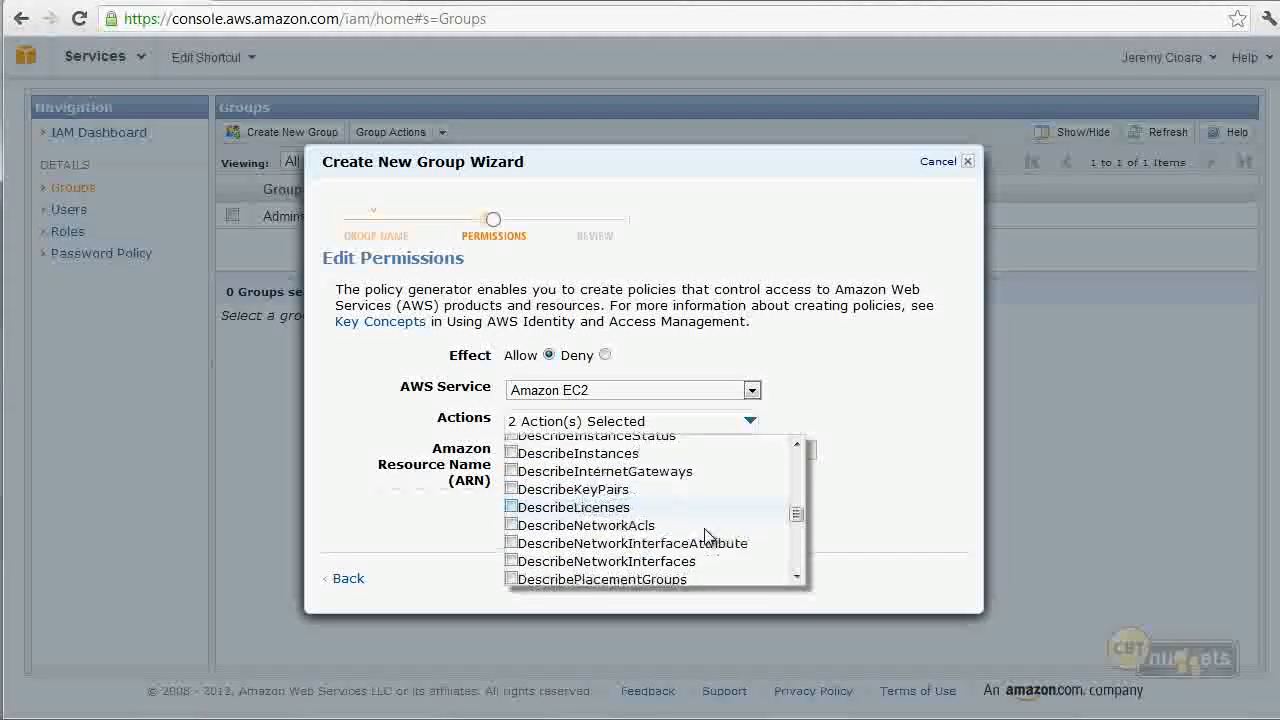
scroll(705, 537, down, 12)
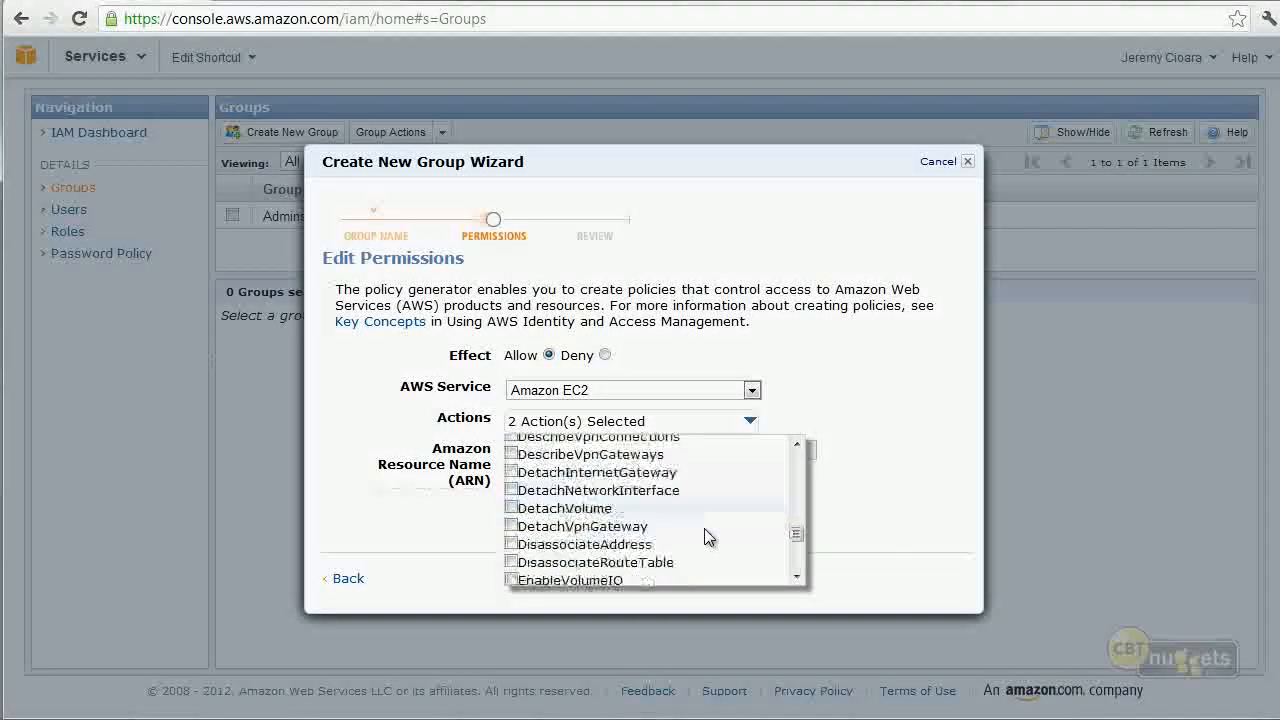
scroll(705, 537, down, 11)
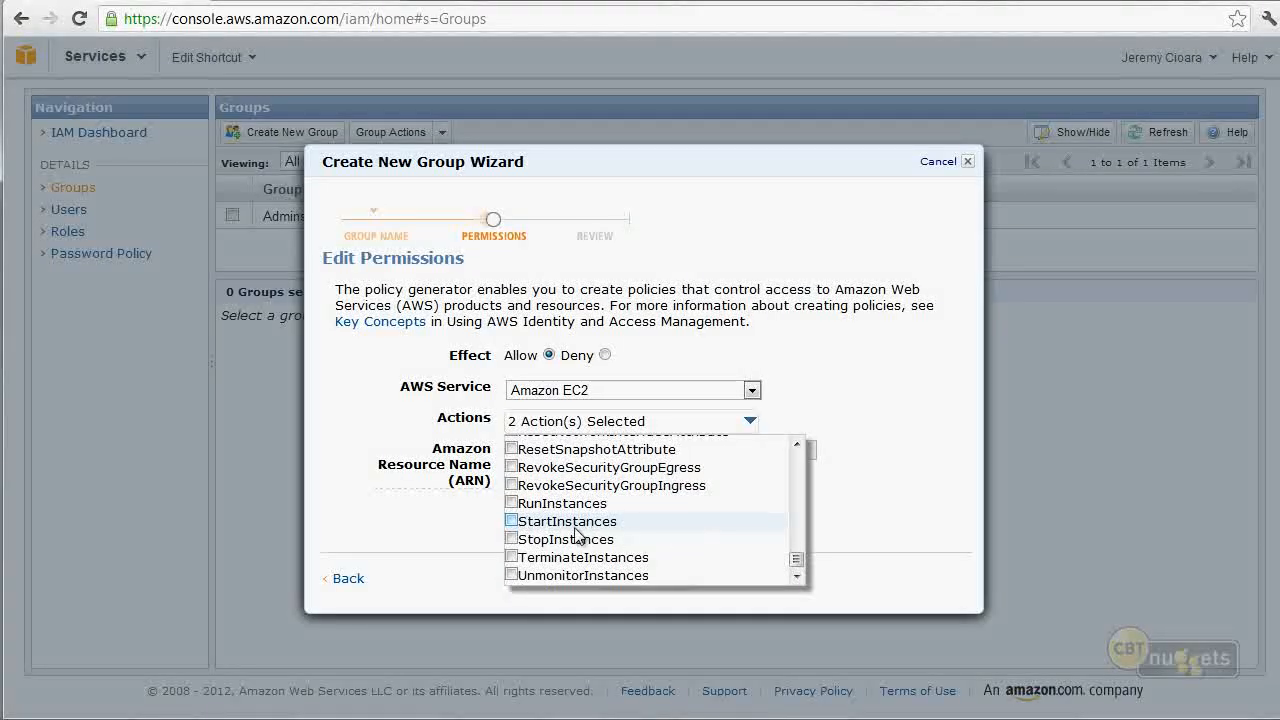
click(511, 521)
click(511, 539)
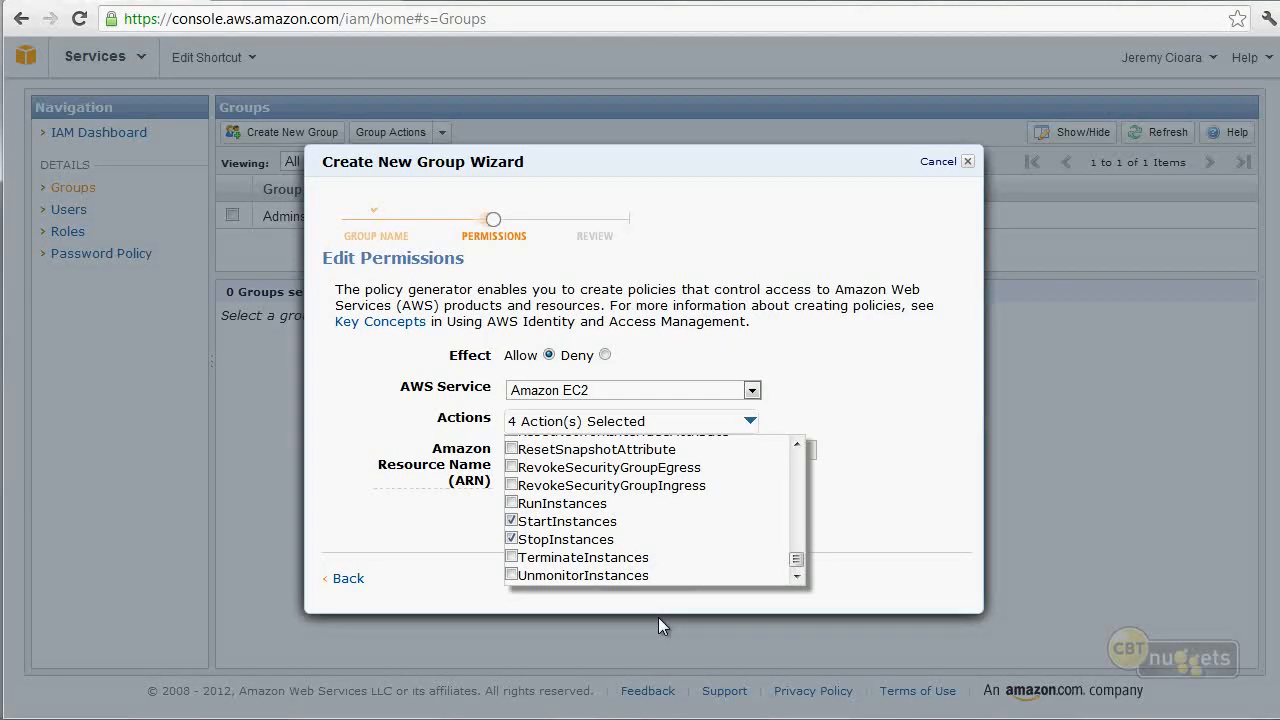
Step: Add the four-action Allow statement and generate the policy document
scroll(679, 563, up, 3)
scroll(679, 565, up, 15)
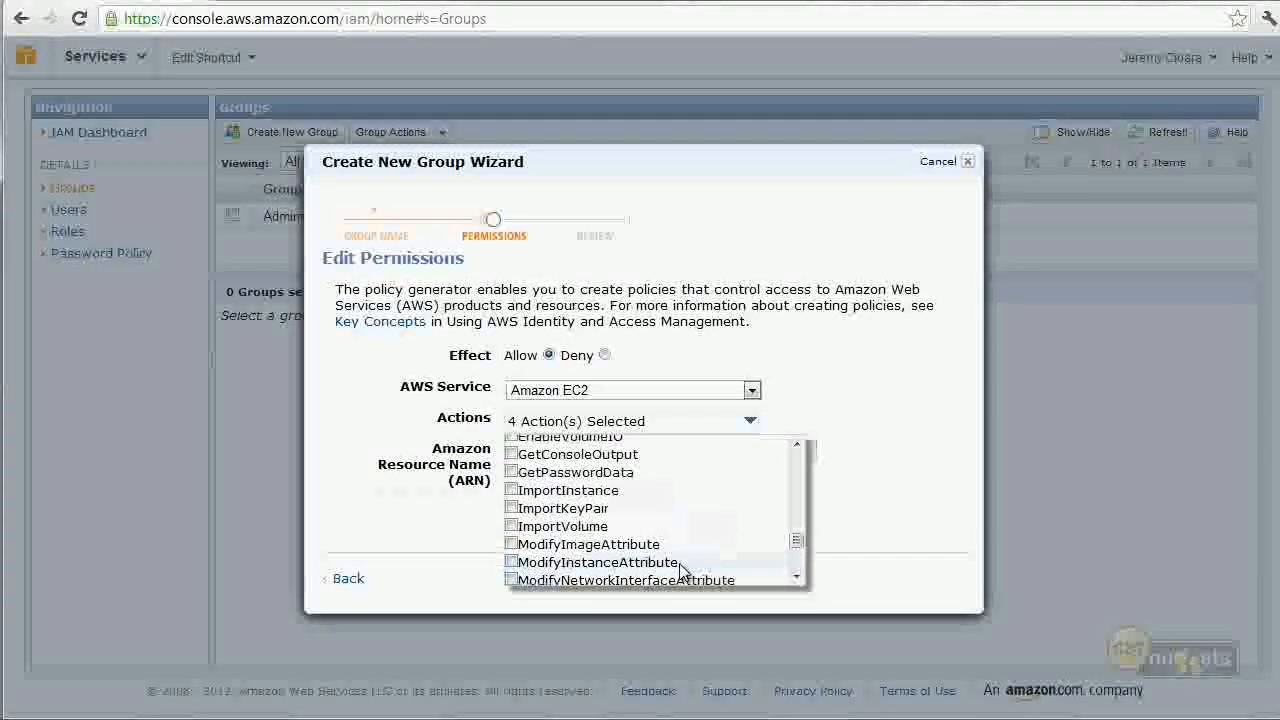
scroll(679, 567, up, 12)
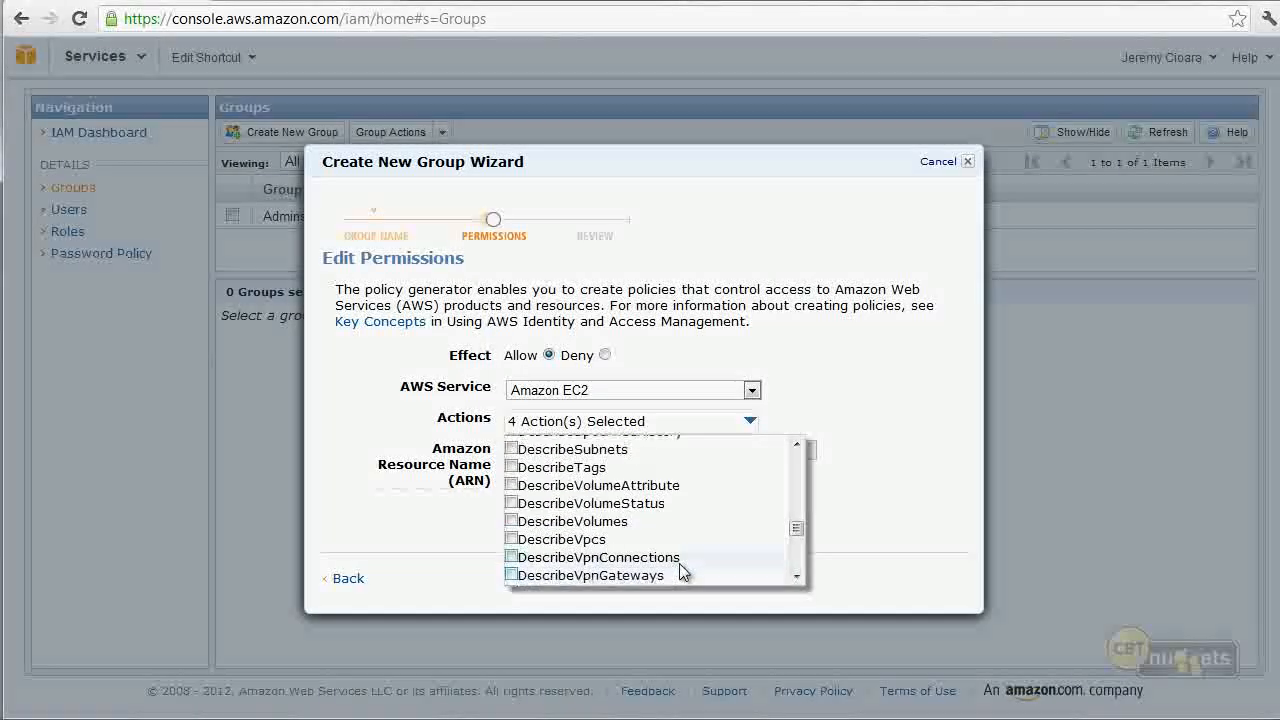
scroll(683, 570, up, 12)
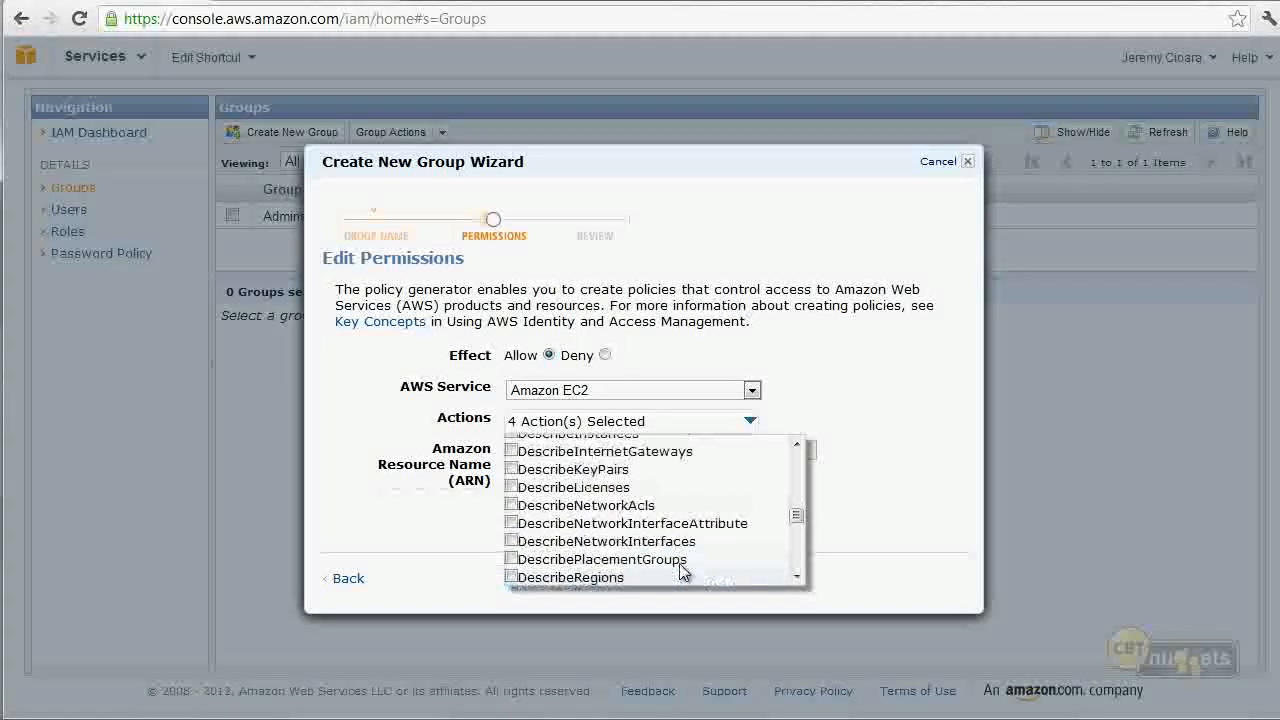
scroll(683, 571, up, 8)
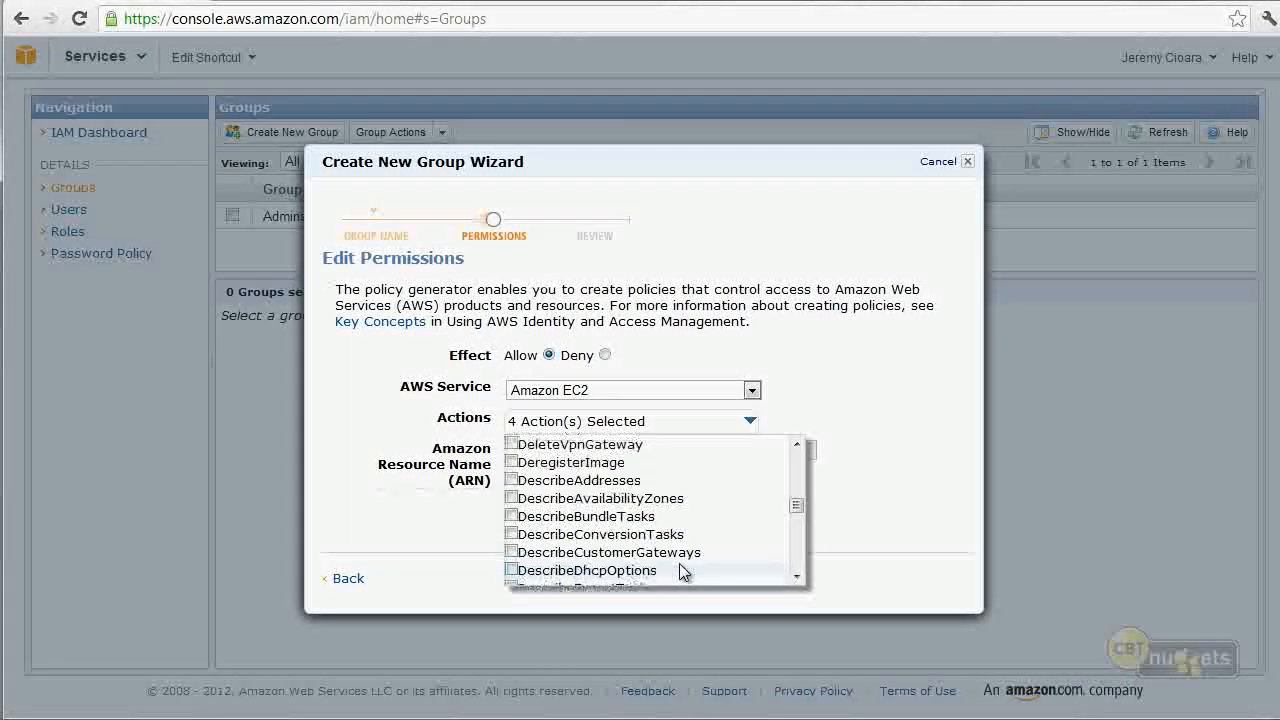
scroll(680, 568, up, 3)
click(886, 418)
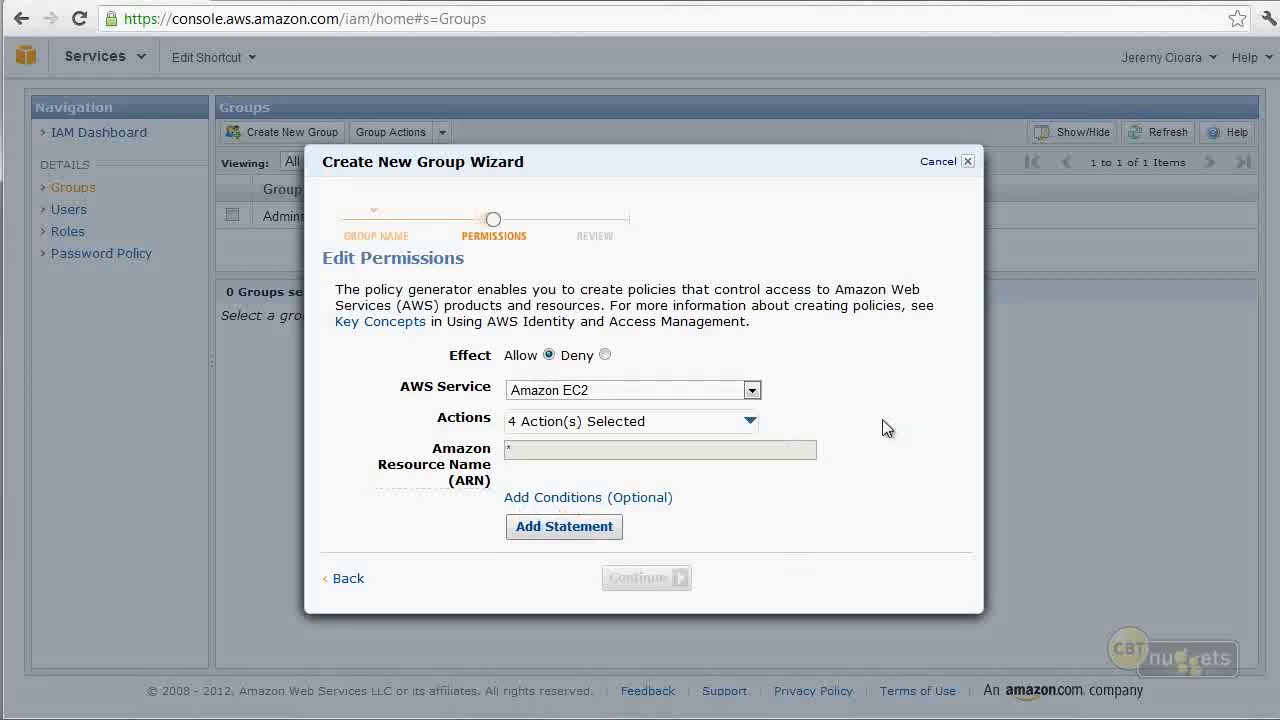
click(560, 528)
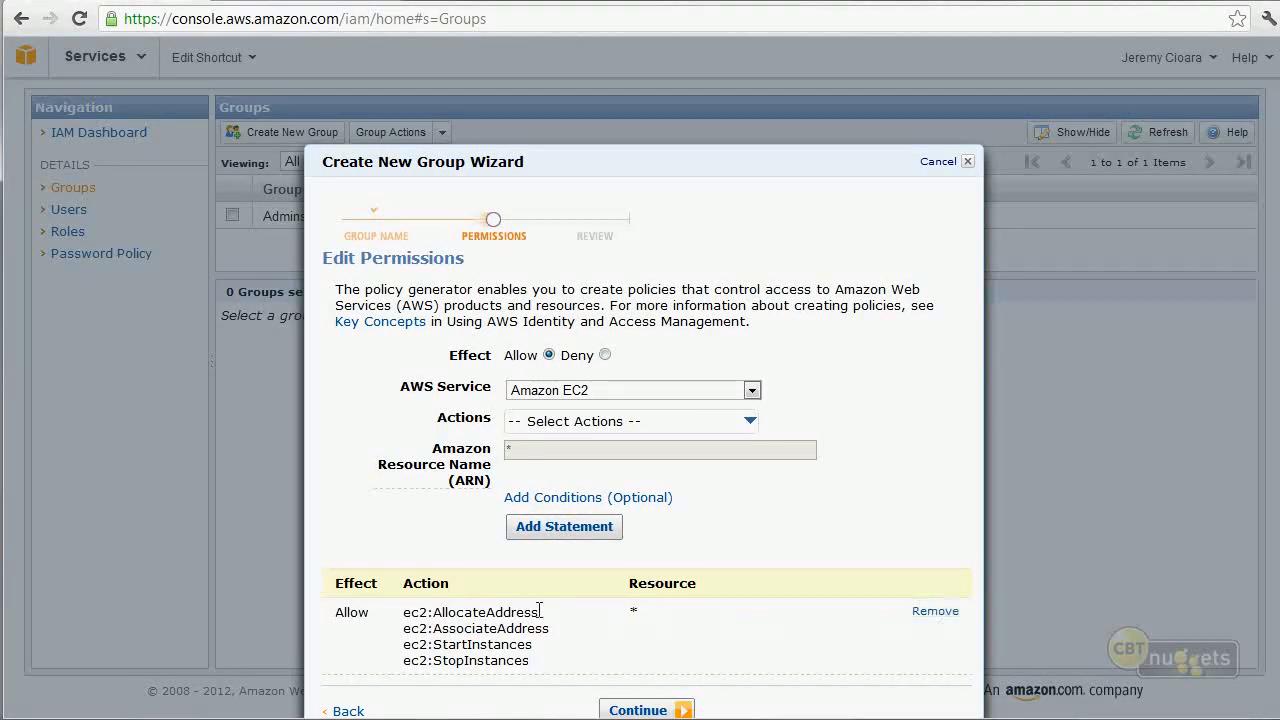
click(742, 425)
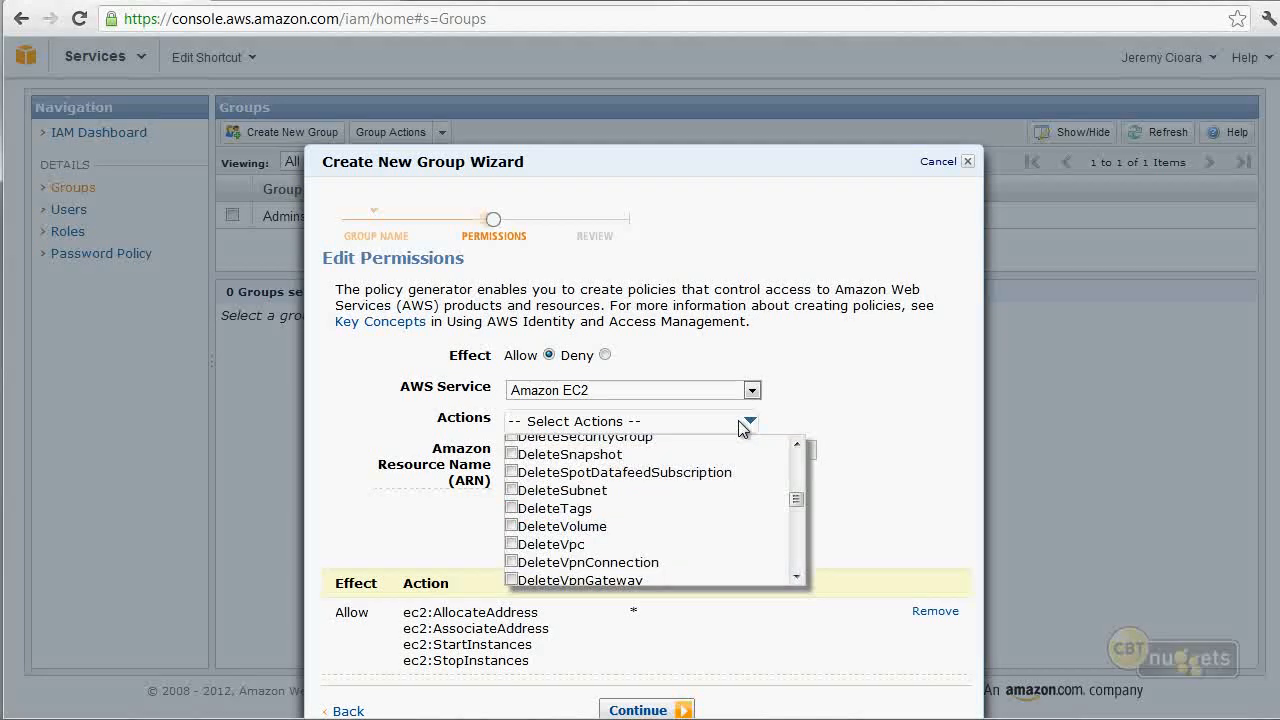
click(746, 423)
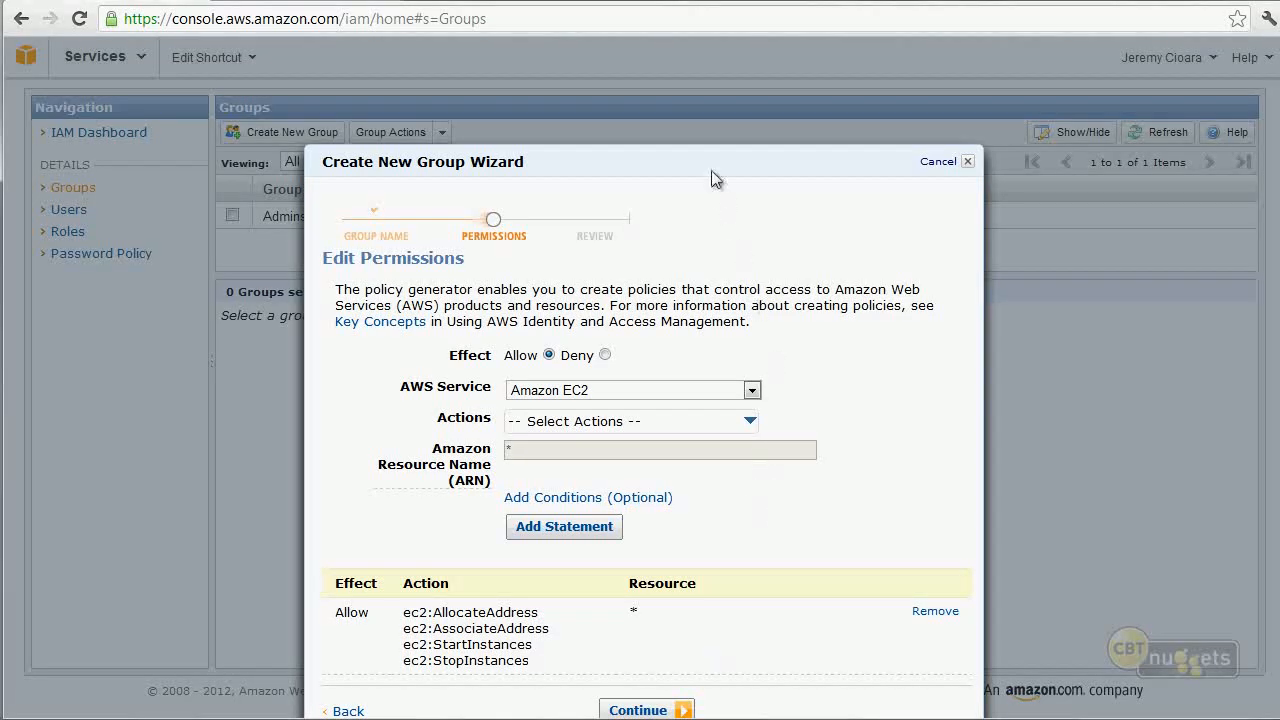
click(646, 657)
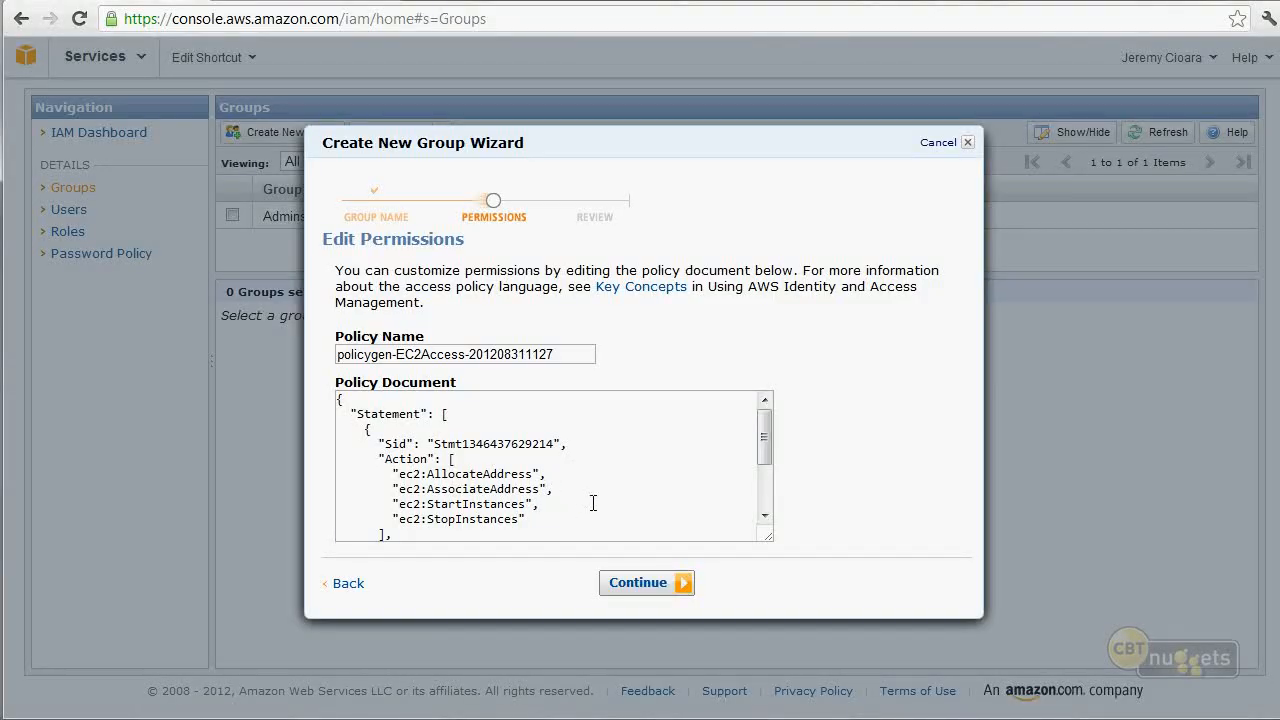
Step: Highlight the policy's Sid, four EC2 actions, Allow effect and * resource, then proceed to Review
scroll(524, 522, down, 3)
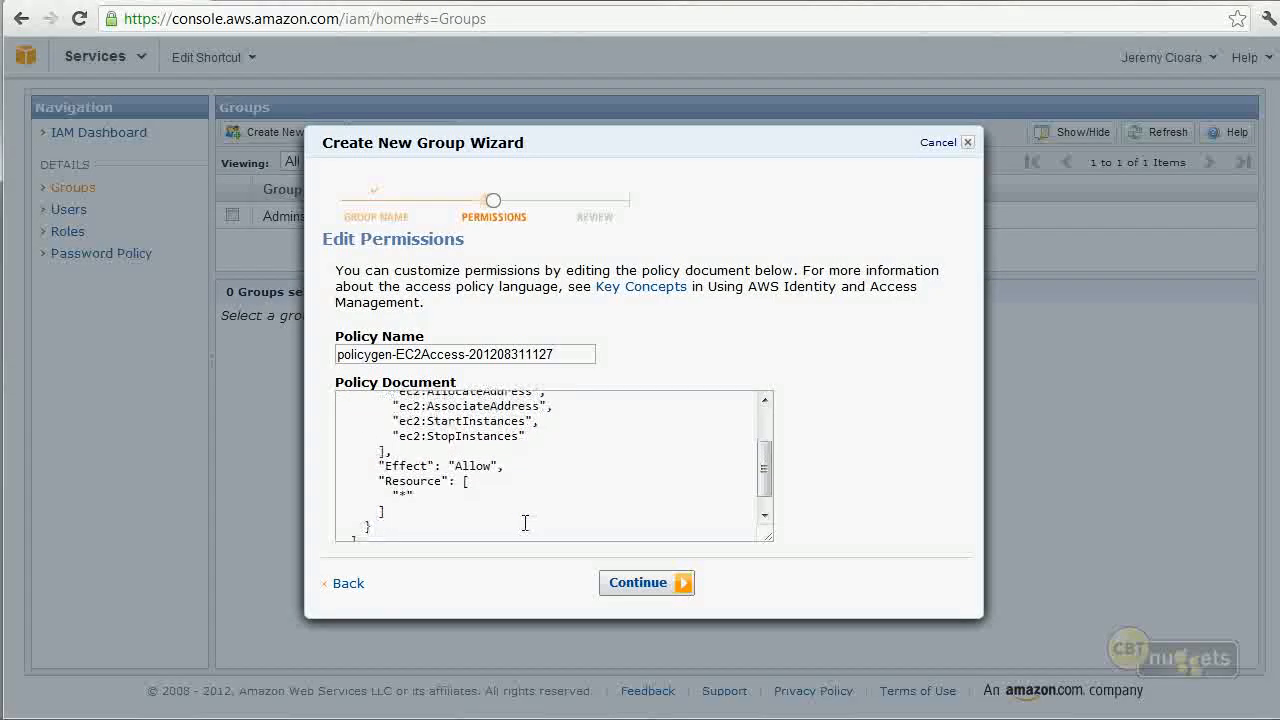
scroll(524, 526, up, 3)
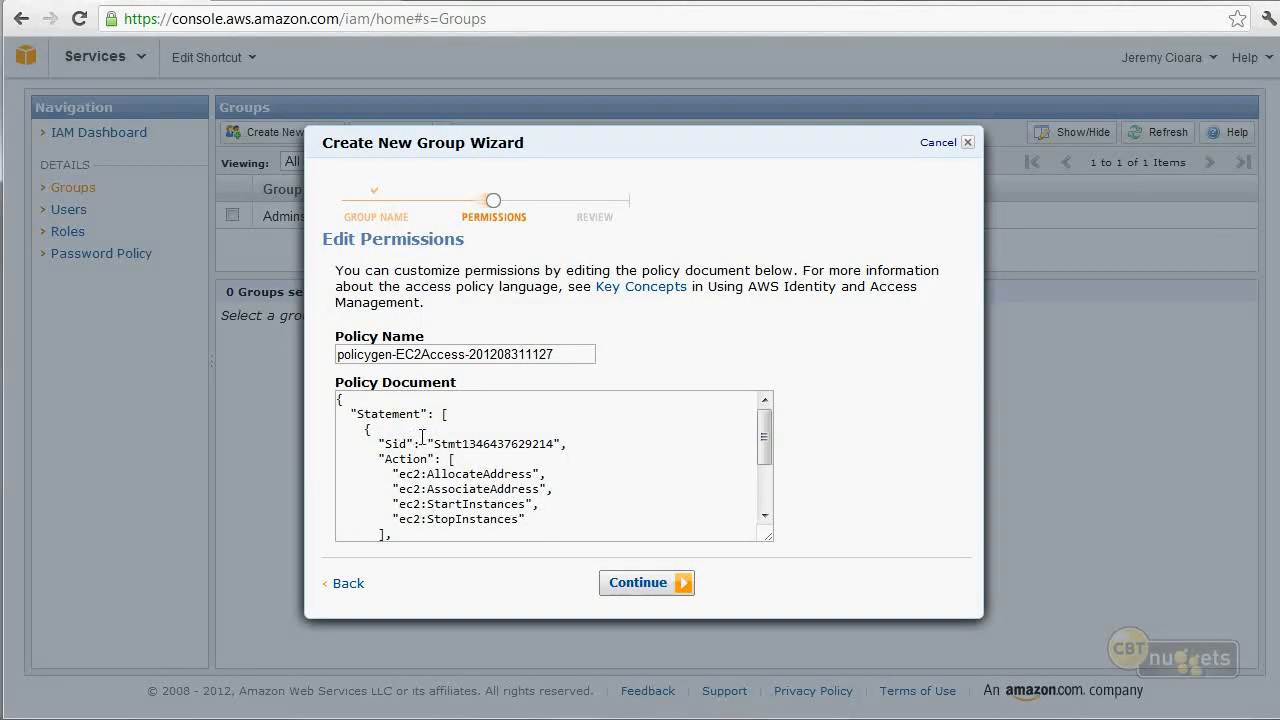
drag(388, 444, 560, 444)
double_click(521, 444)
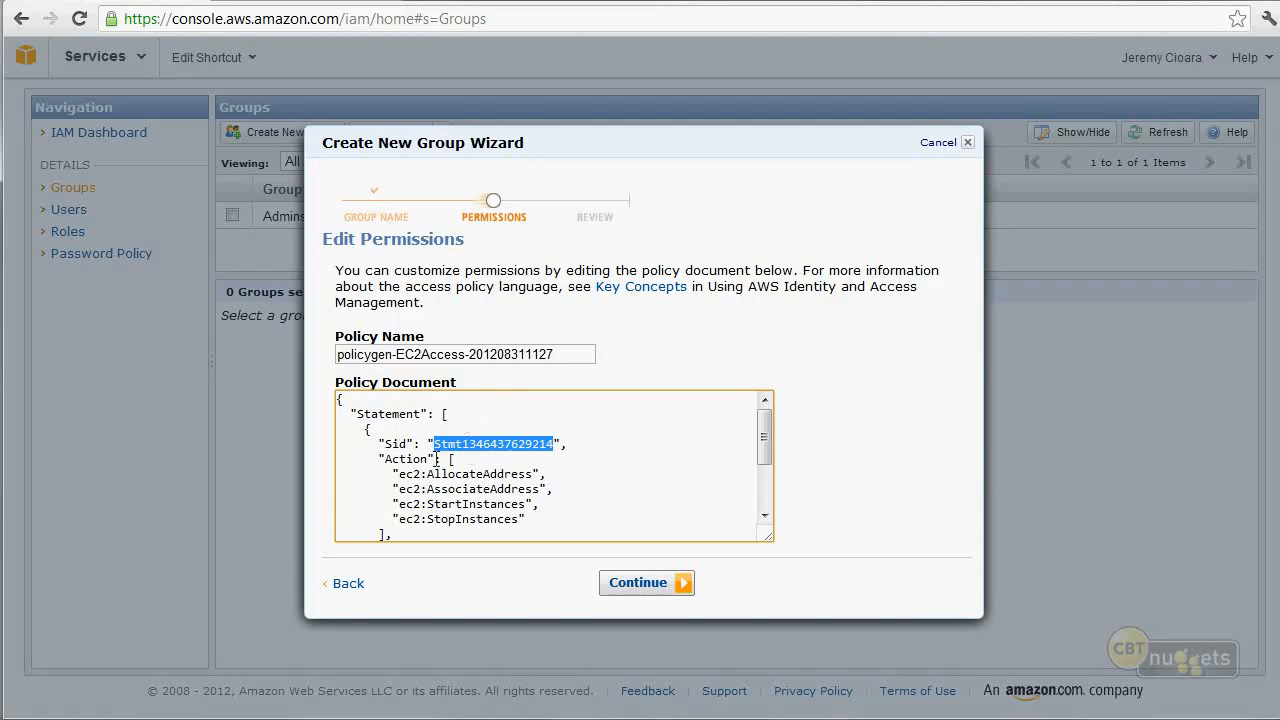
drag(399, 474, 533, 474)
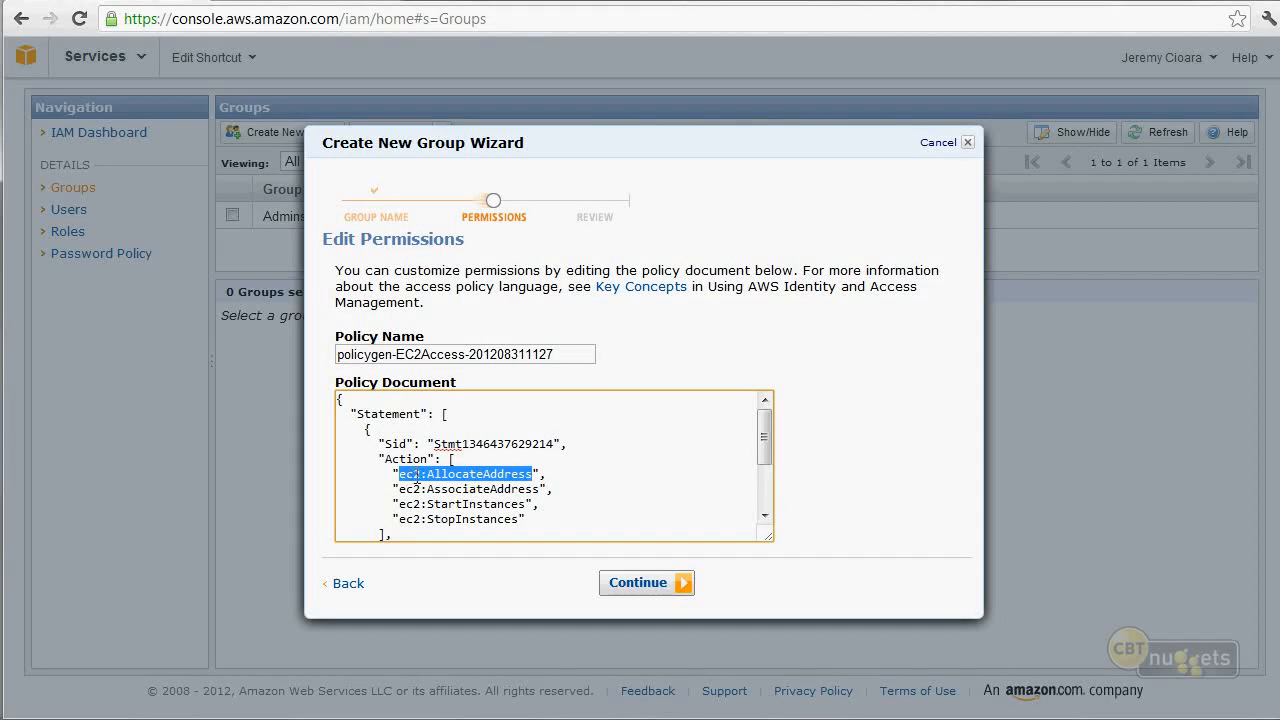
double_click(479, 468)
double_click(449, 490)
click(444, 506)
double_click(444, 506)
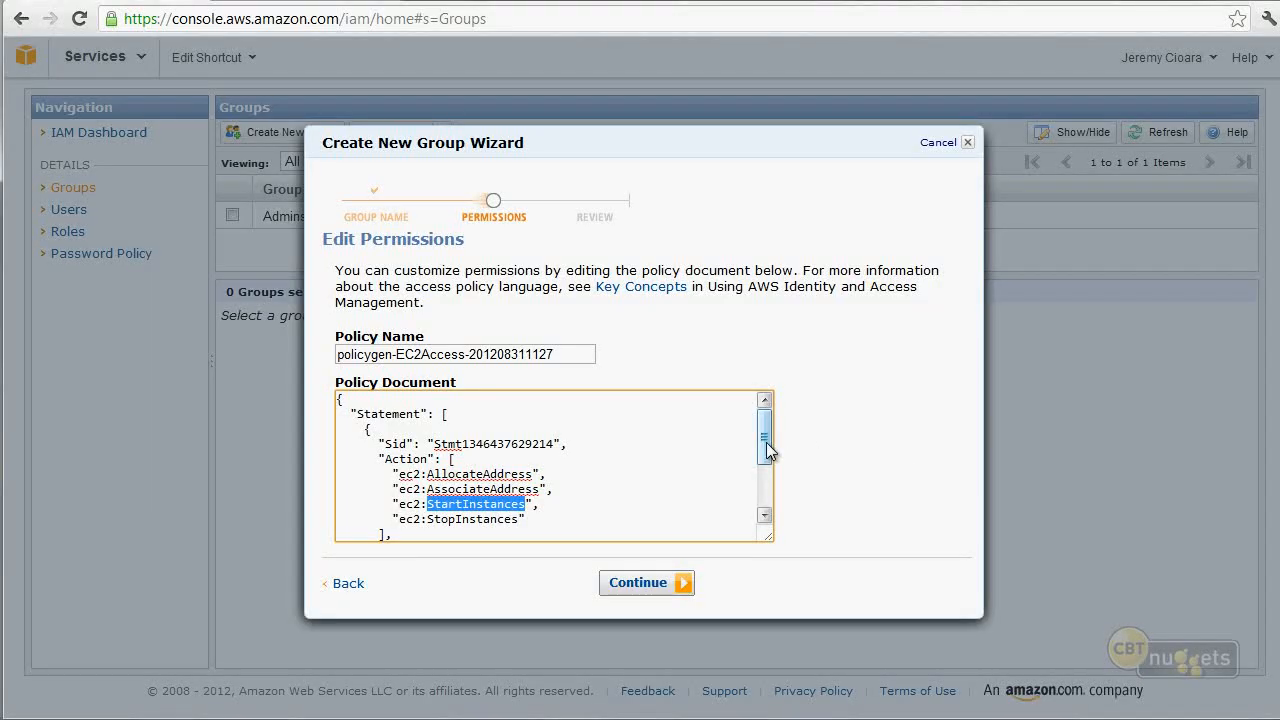
double_click(472, 519)
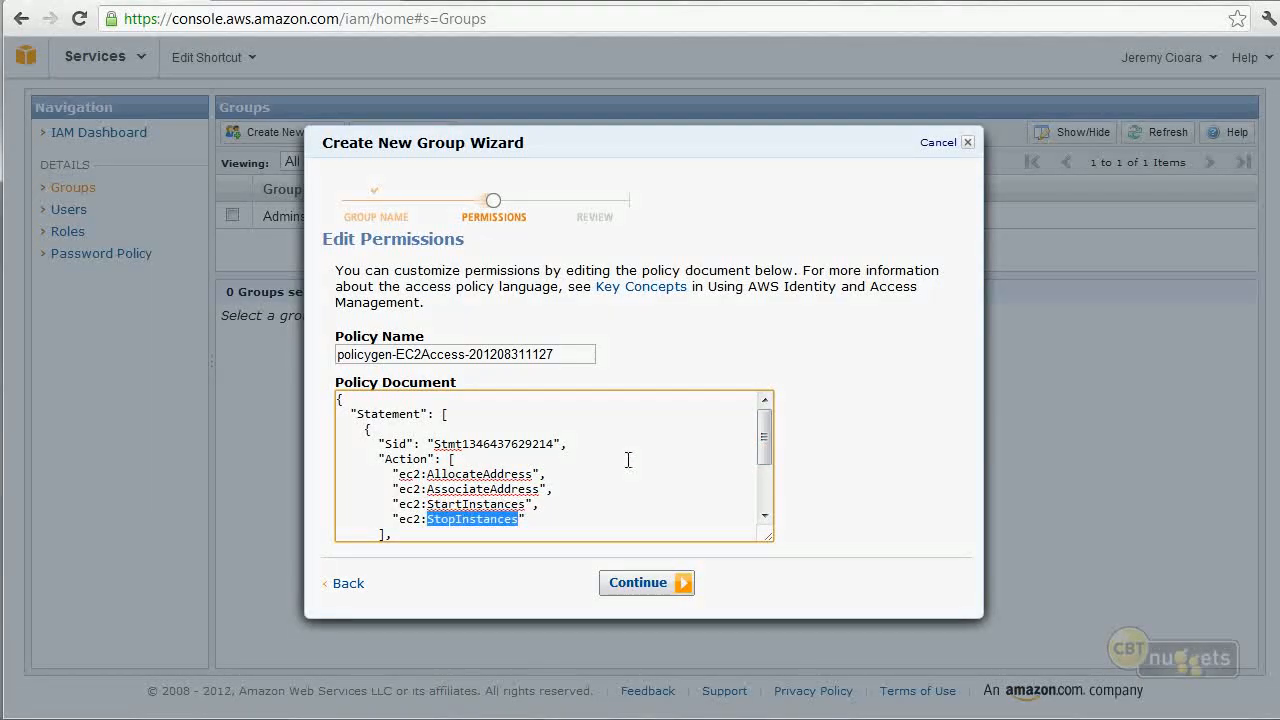
drag(762, 442, 760, 482)
double_click(478, 455)
click(400, 483)
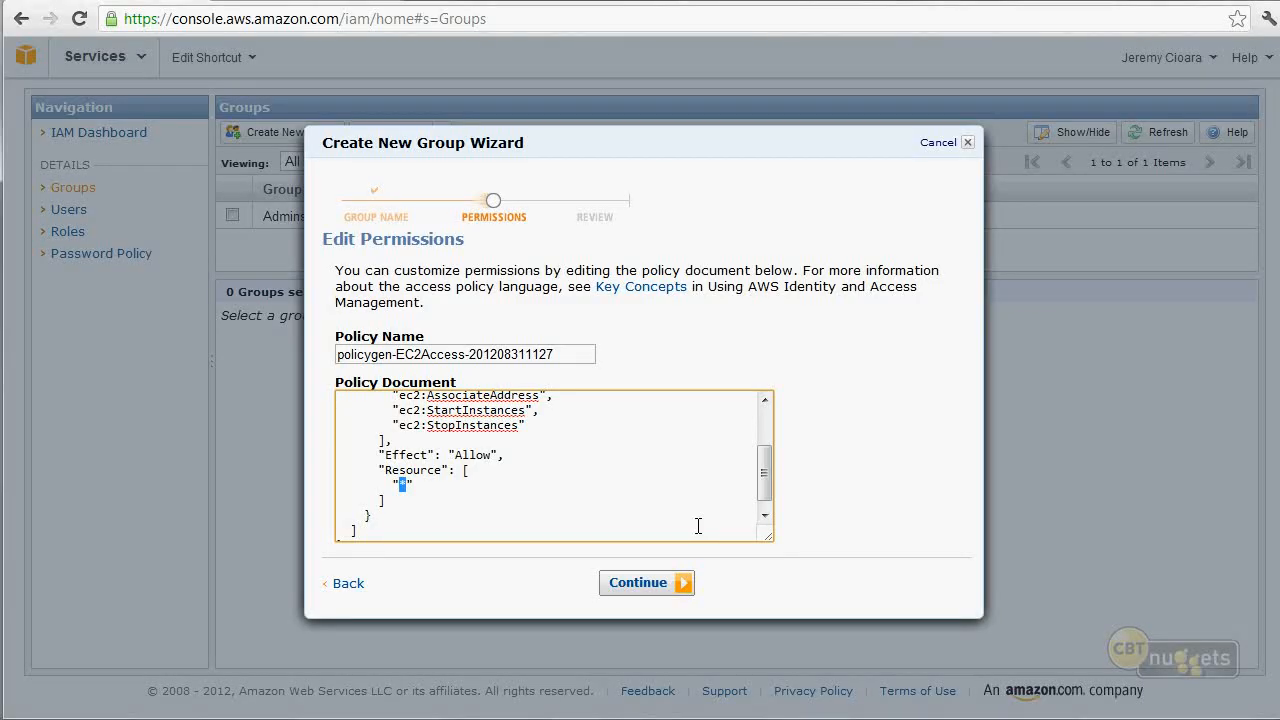
click(645, 582)
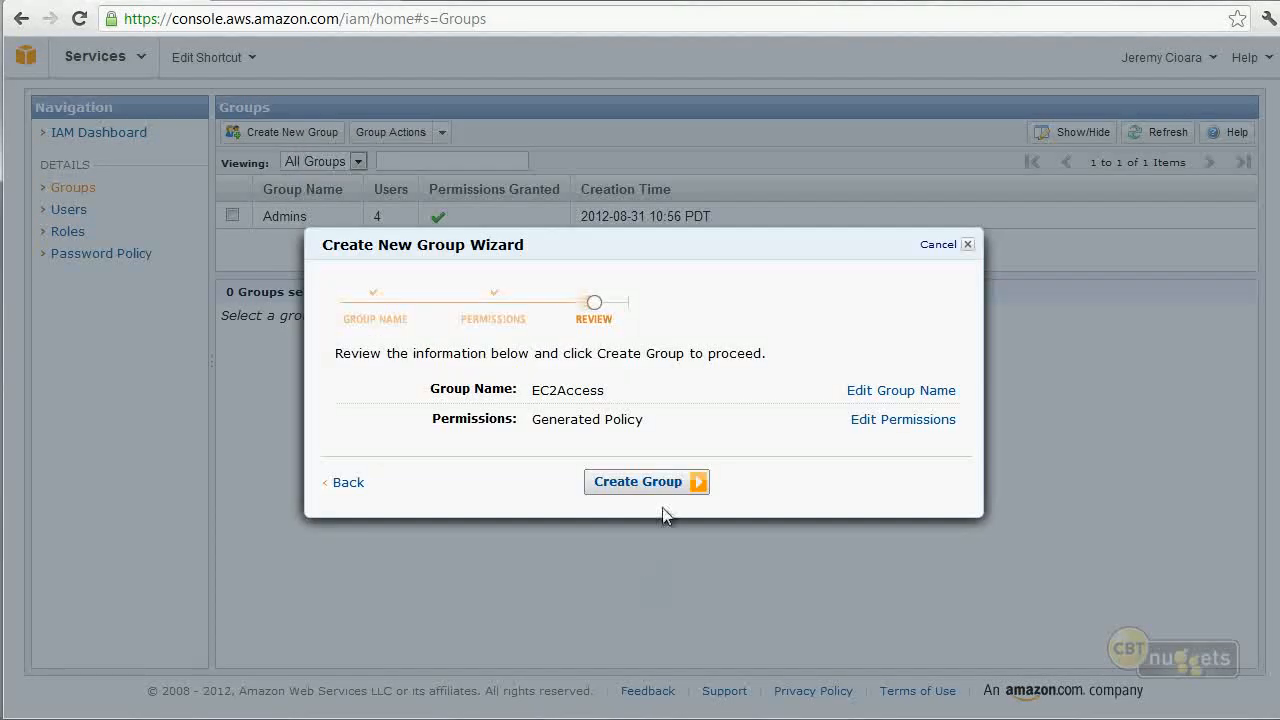
Step: Create the EC2Access group and move on to the list of four users
click(658, 481)
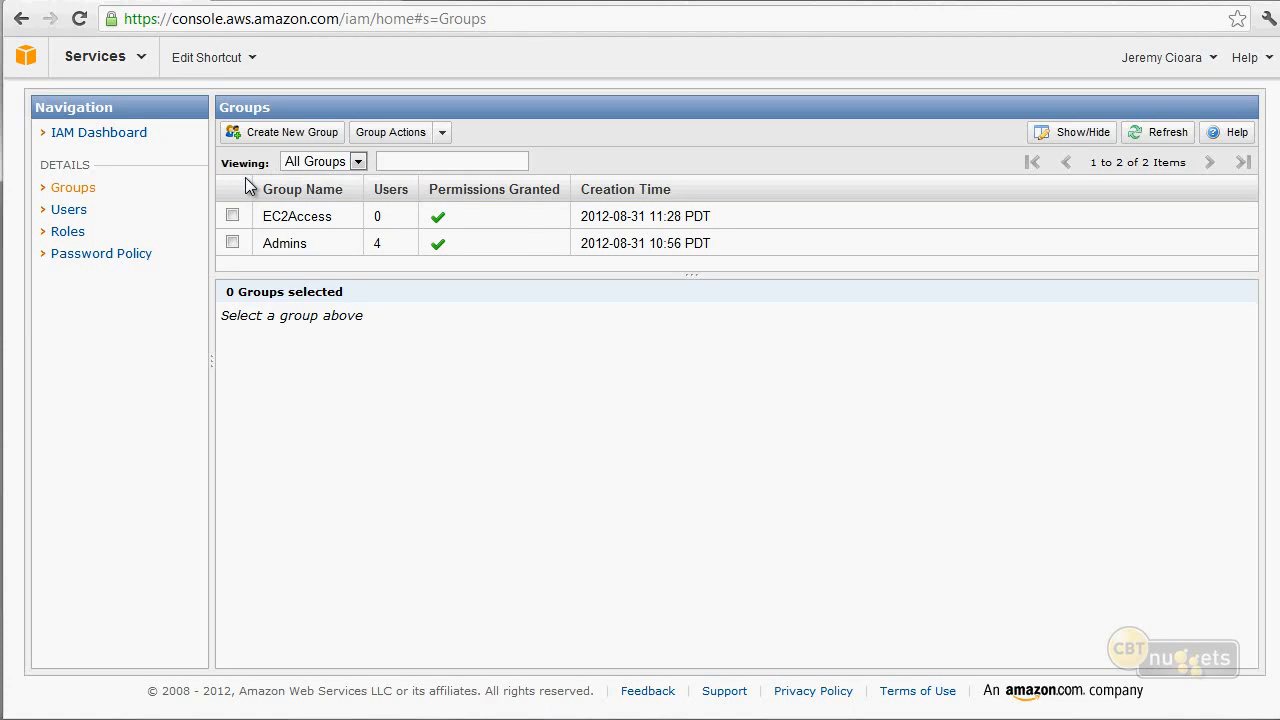
click(76, 212)
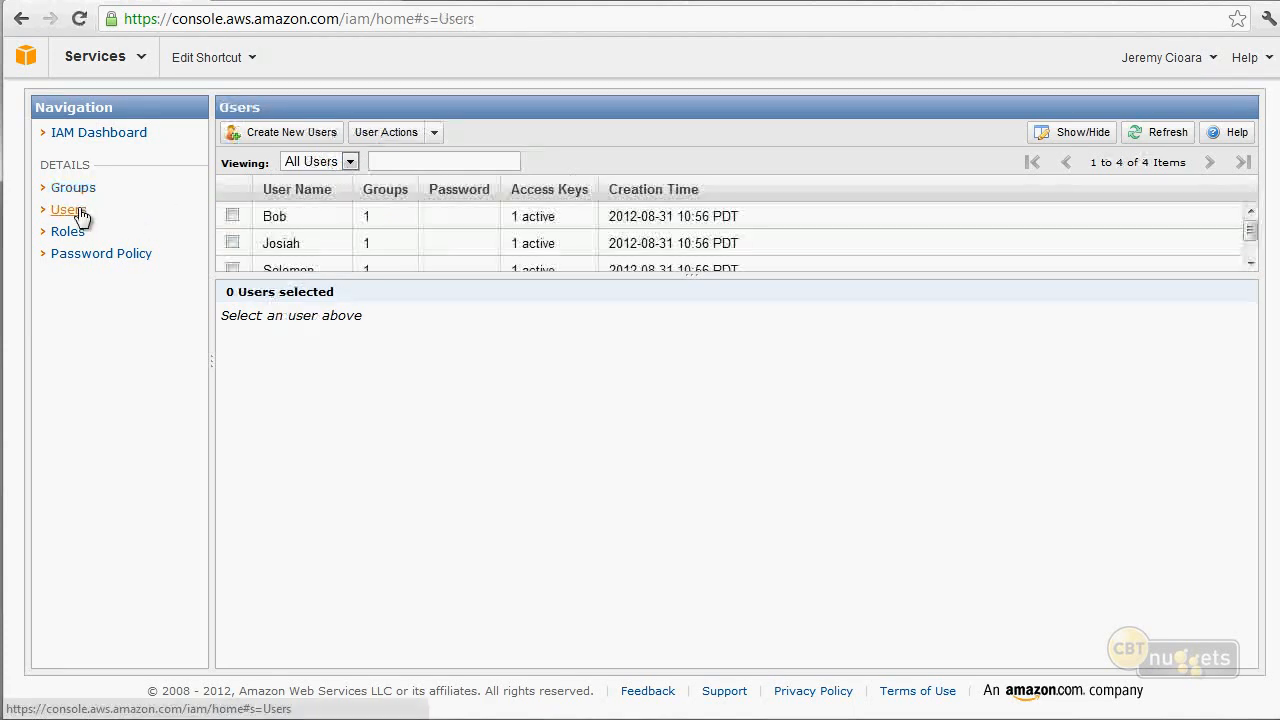
Step: Add the first listed user to the EC2Access group alongside Admins
drag(585, 276, 553, 396)
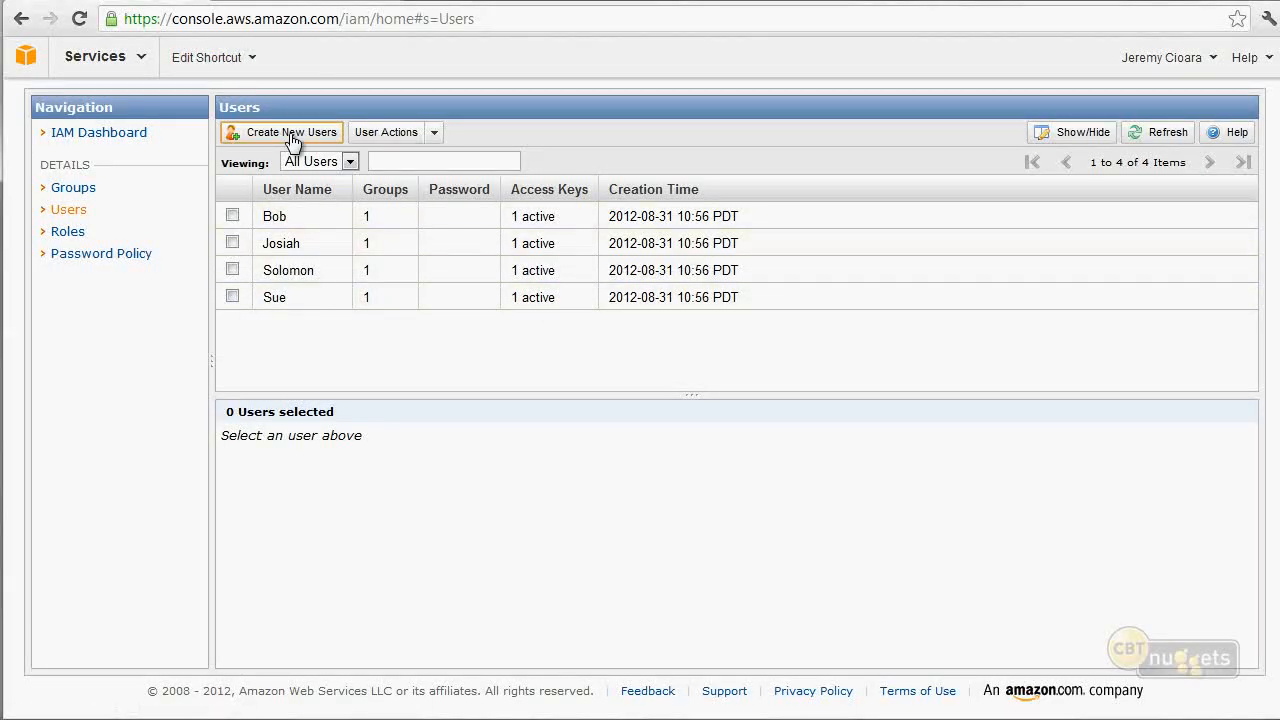
click(232, 216)
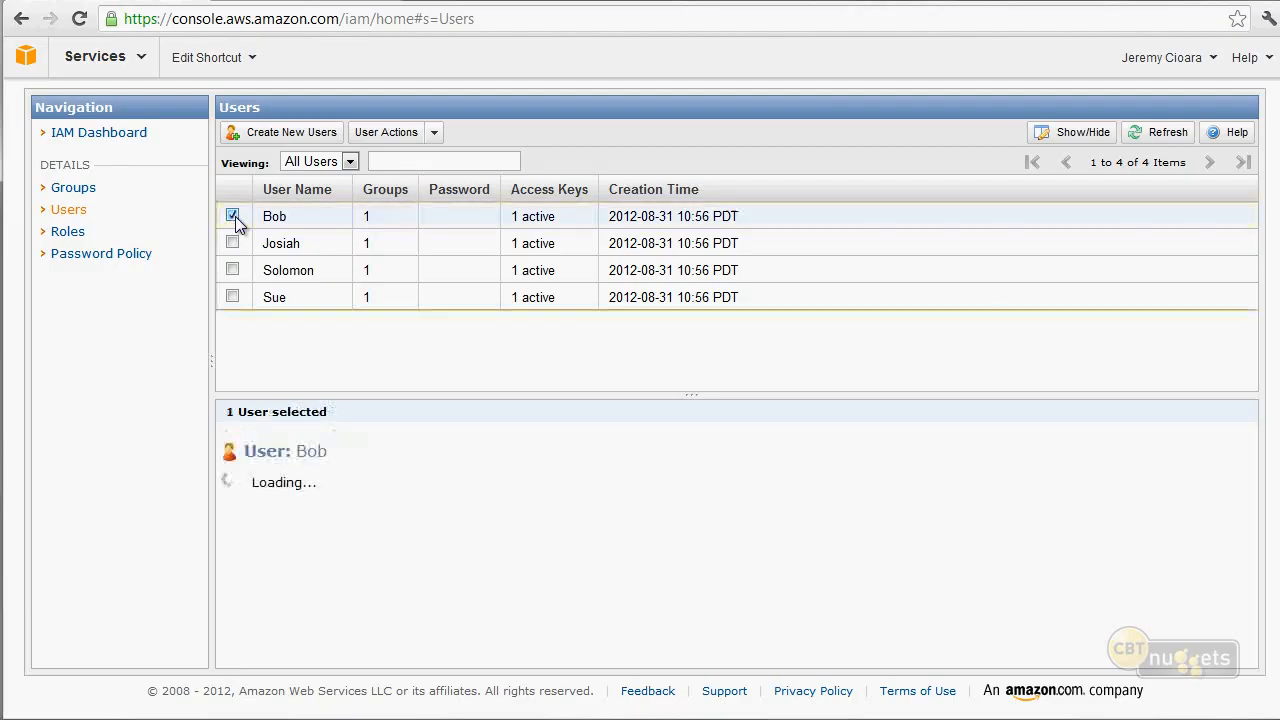
click(285, 492)
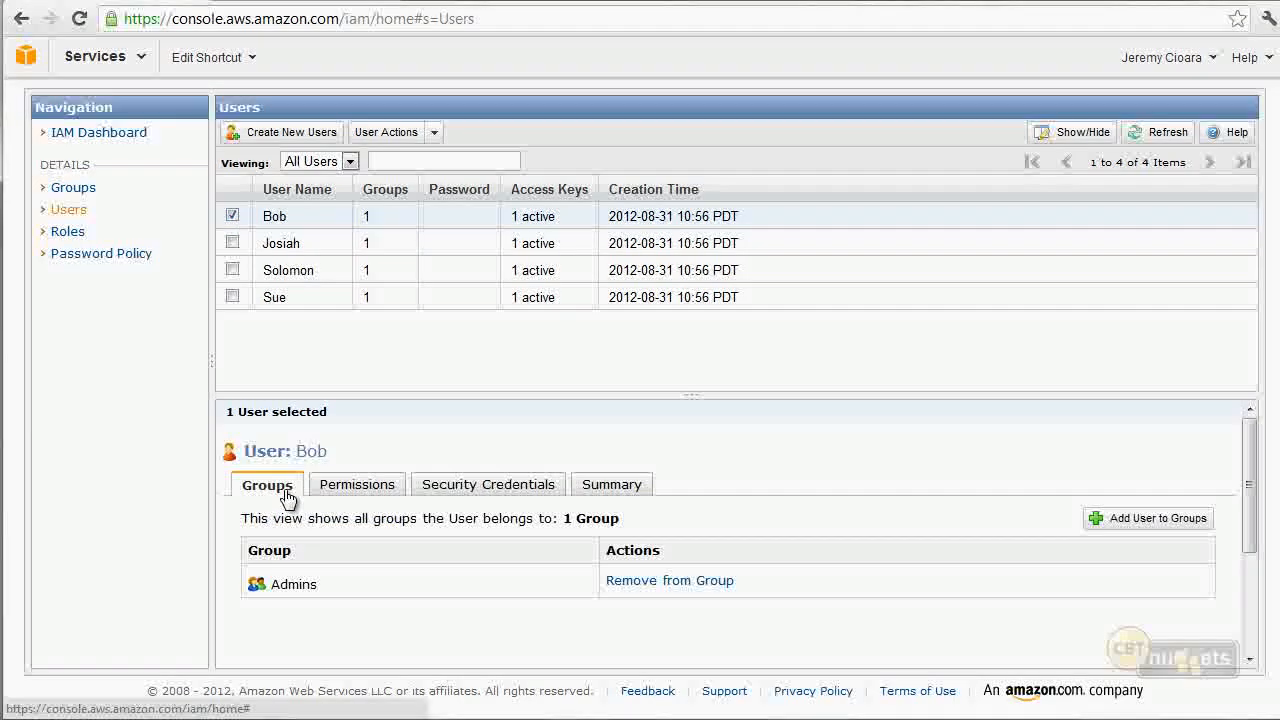
click(1140, 522)
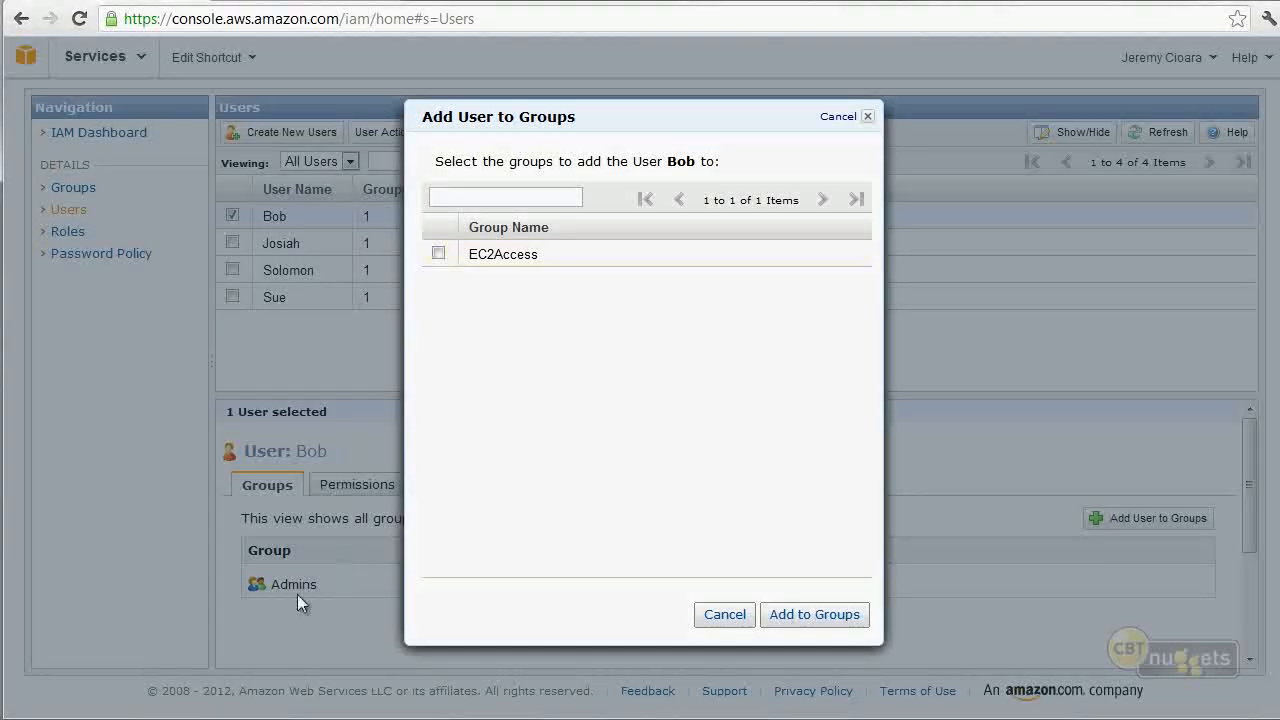
click(440, 254)
click(814, 614)
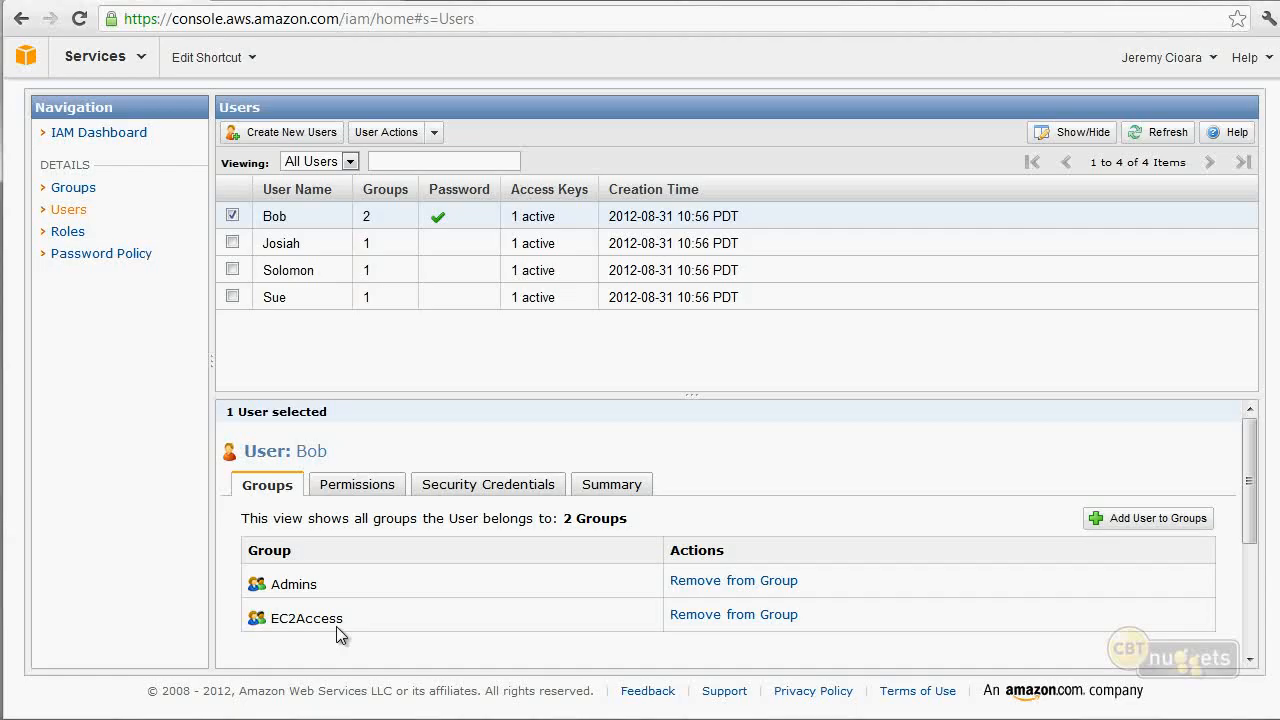
Step: Create a fifth IAM user, closing the results without downloading credentials
click(293, 132)
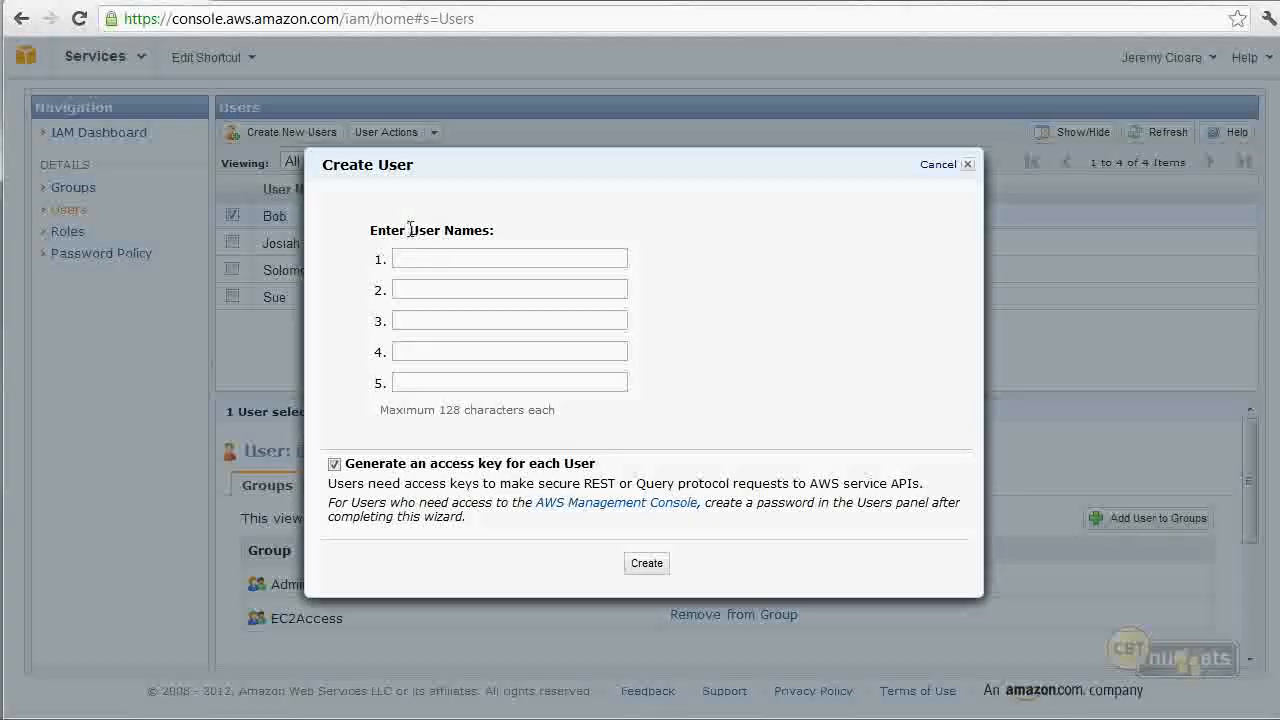
click(433, 258)
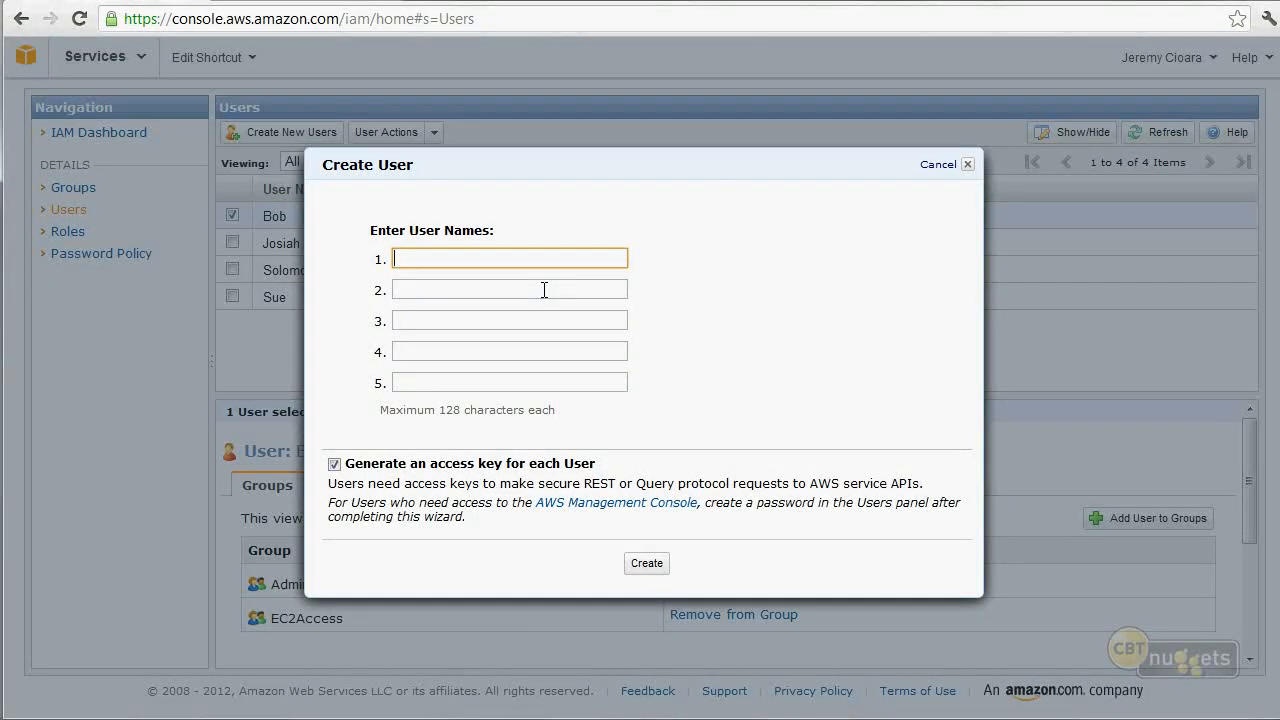
key(Return)
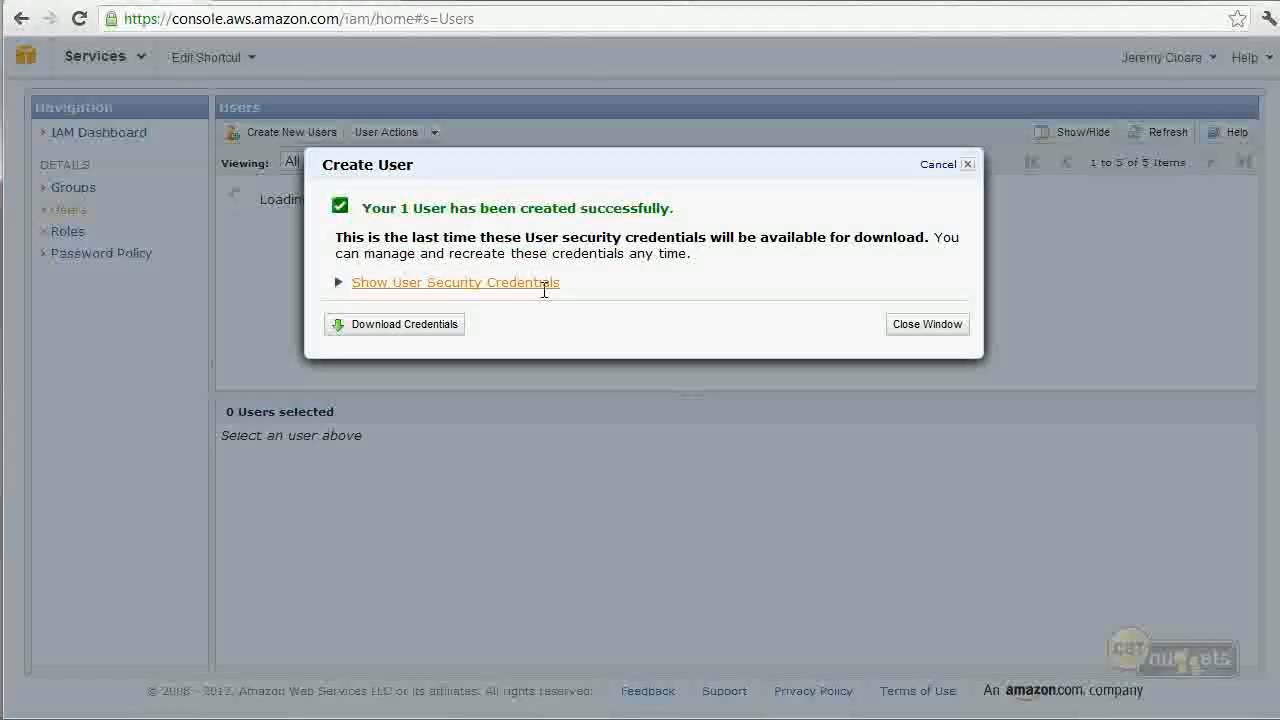
click(905, 330)
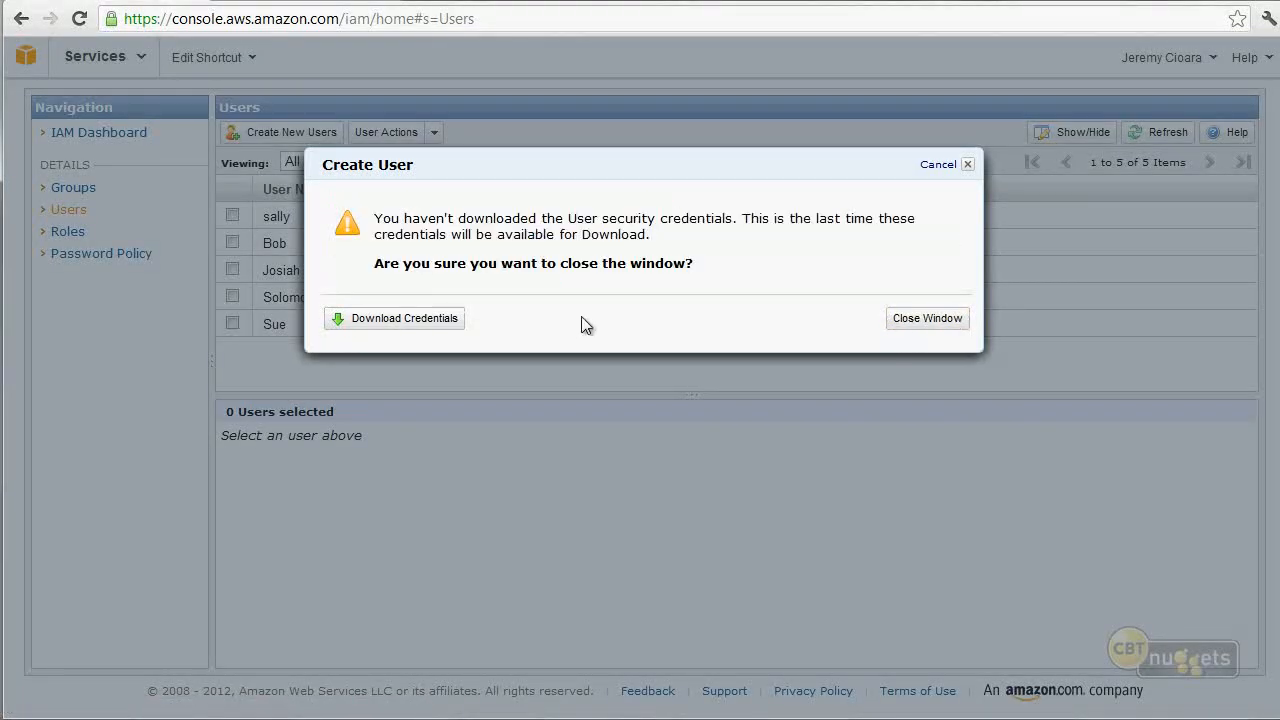
click(917, 324)
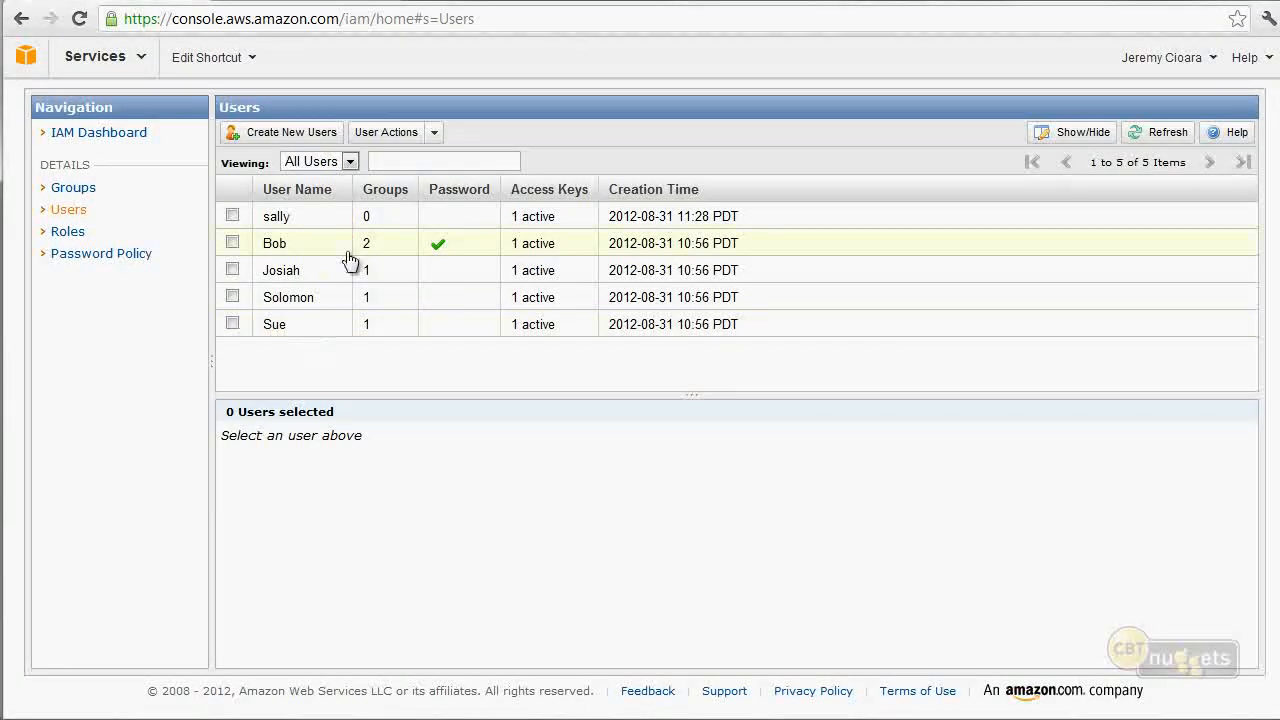
Step: Review the new user's permissions and security credentials, showing one active access key
click(281, 218)
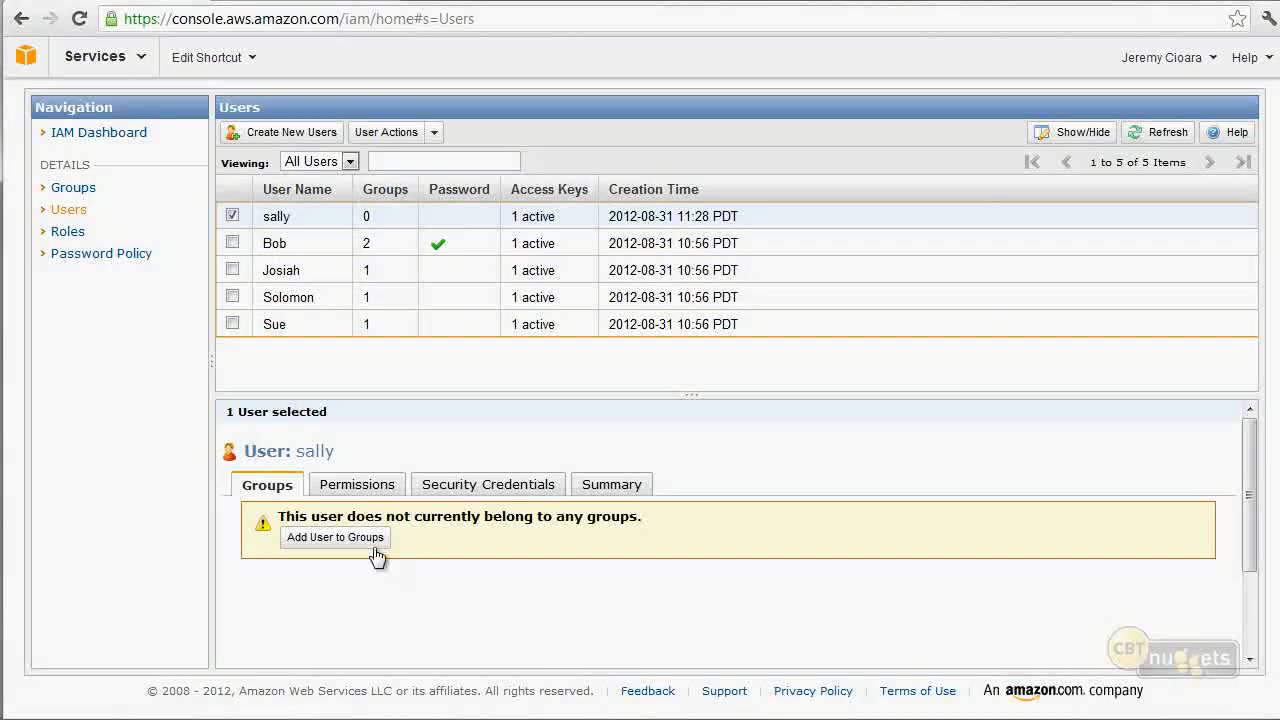
click(390, 476)
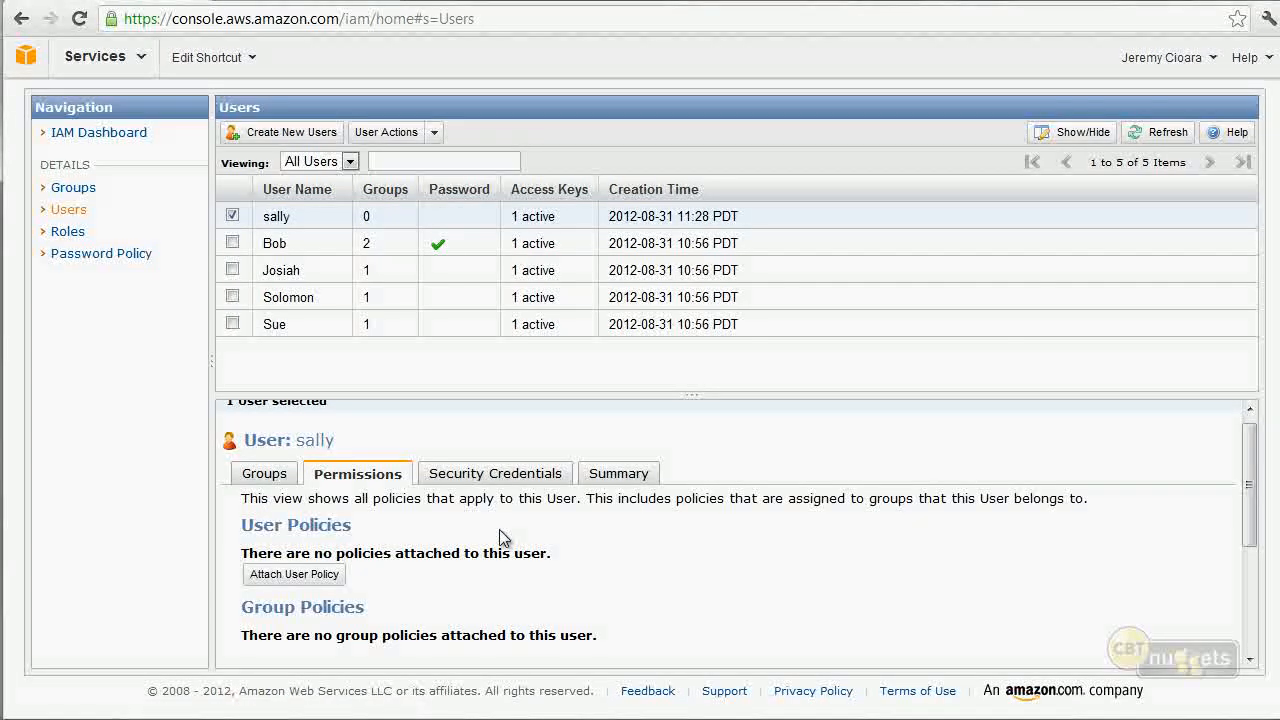
click(510, 485)
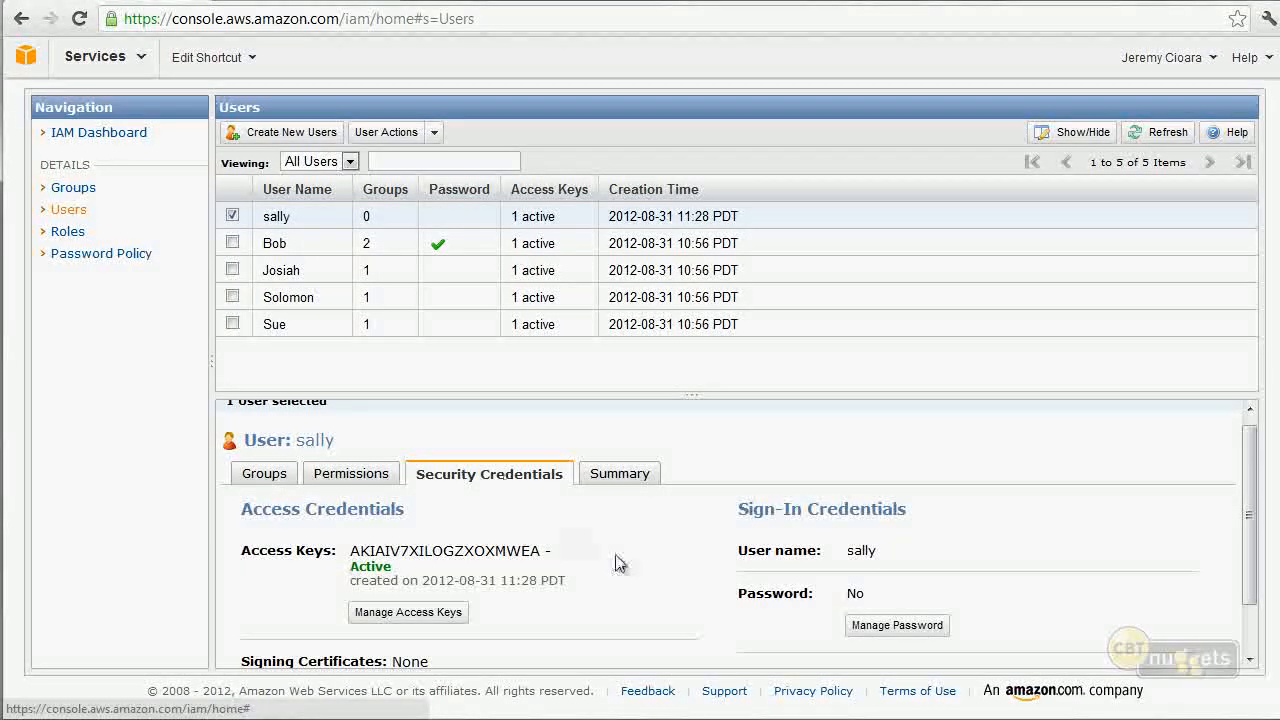
scroll(600, 562, down, 1)
scroll(590, 562, up, 1)
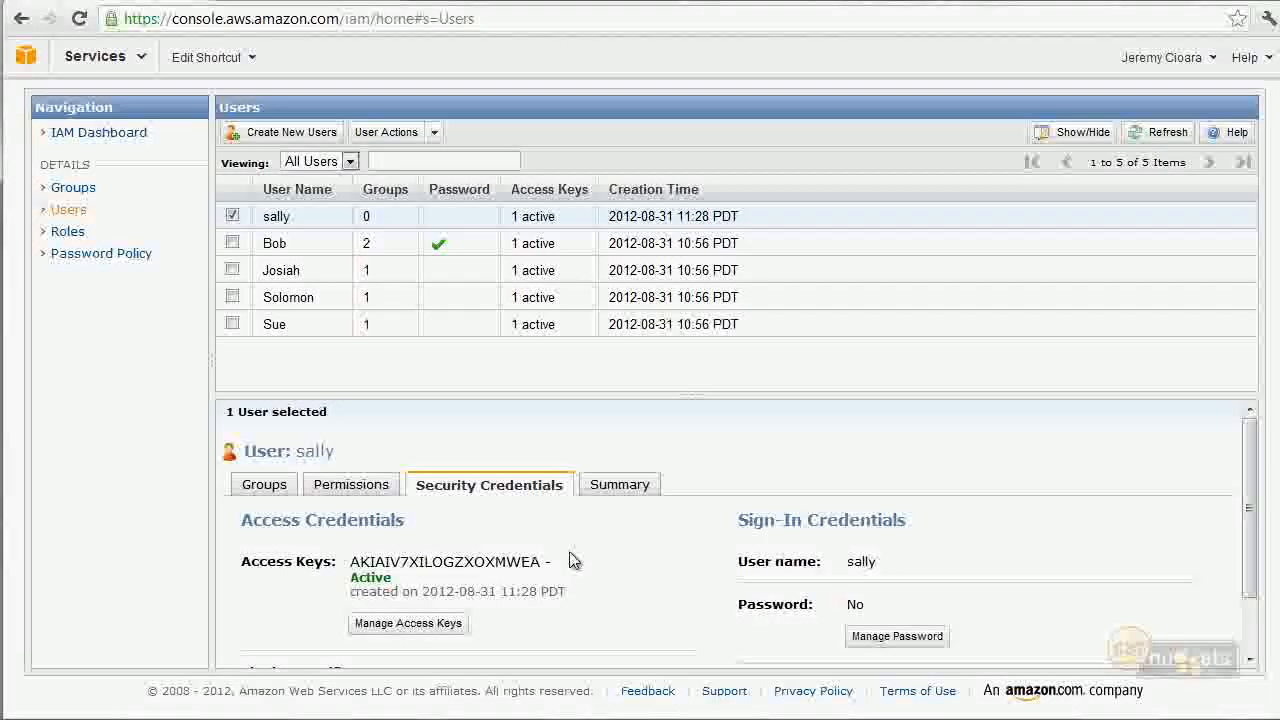
Step: Add the new user to the EC2Access group
click(244, 495)
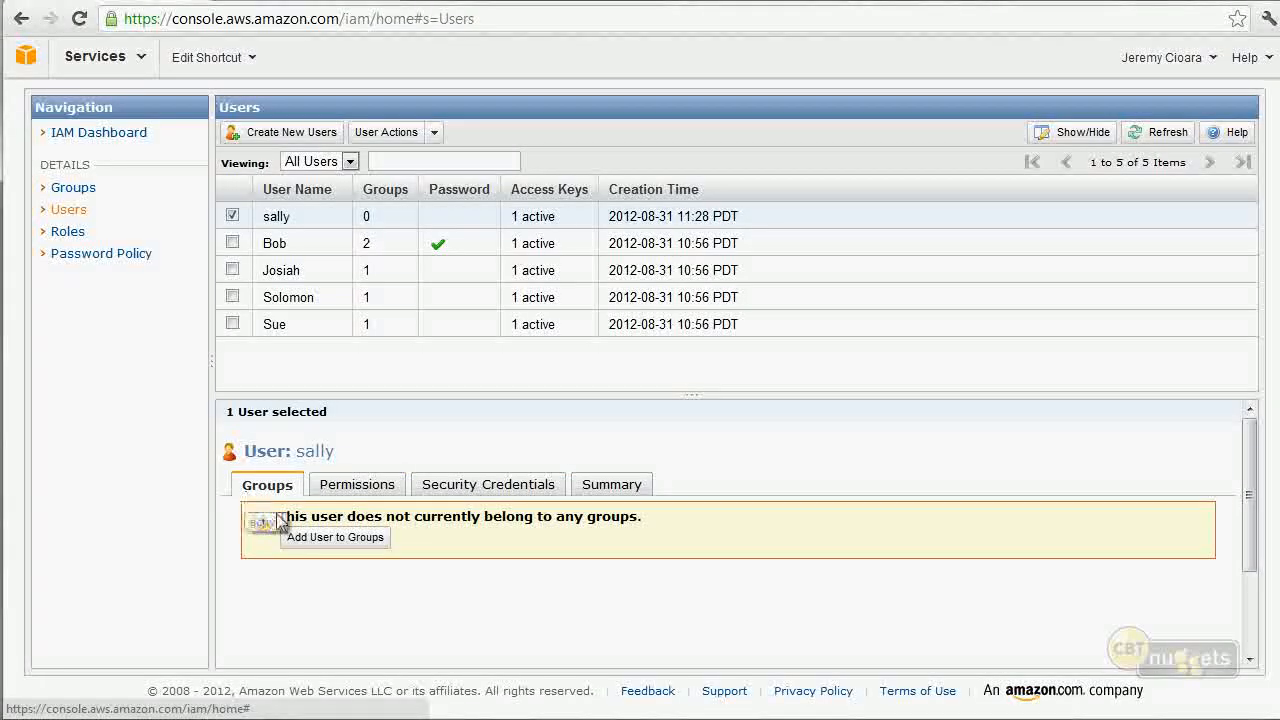
click(328, 539)
click(438, 281)
click(780, 613)
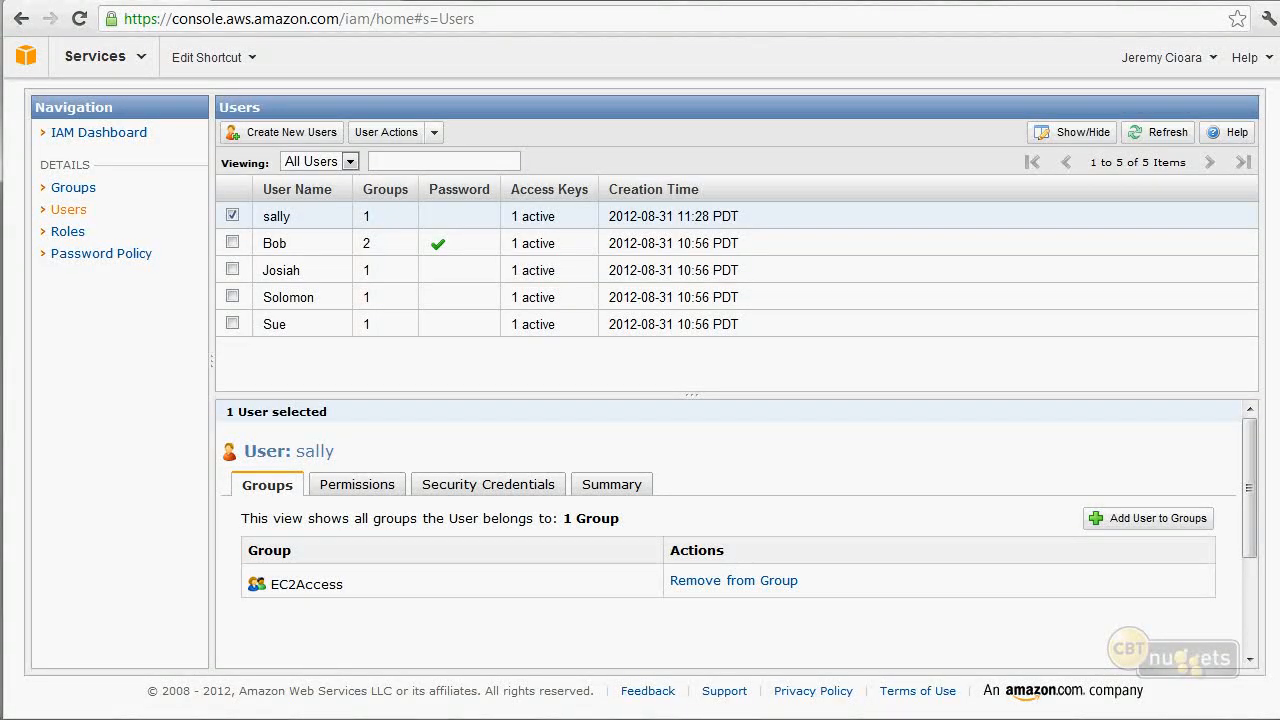
scroll(729, 535, down, 1)
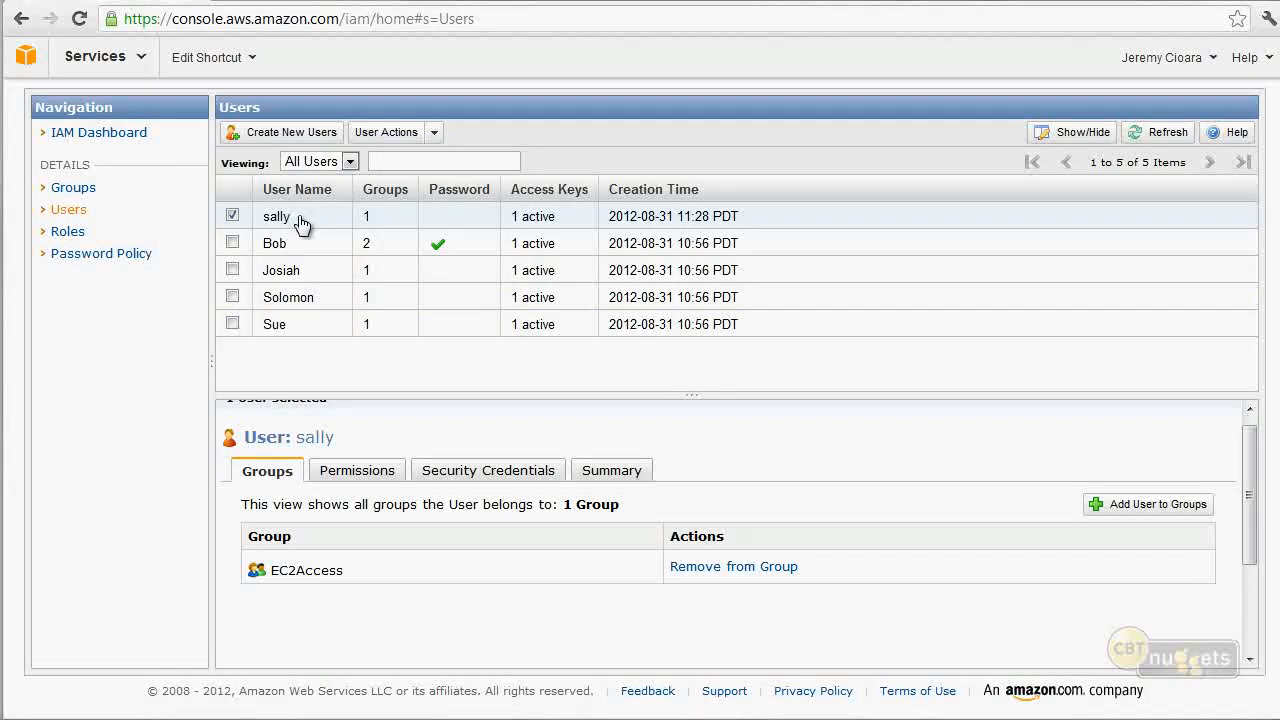
Step: Inspect the user's inherited EC2Access generated policy document, then start attaching a user policy
click(375, 478)
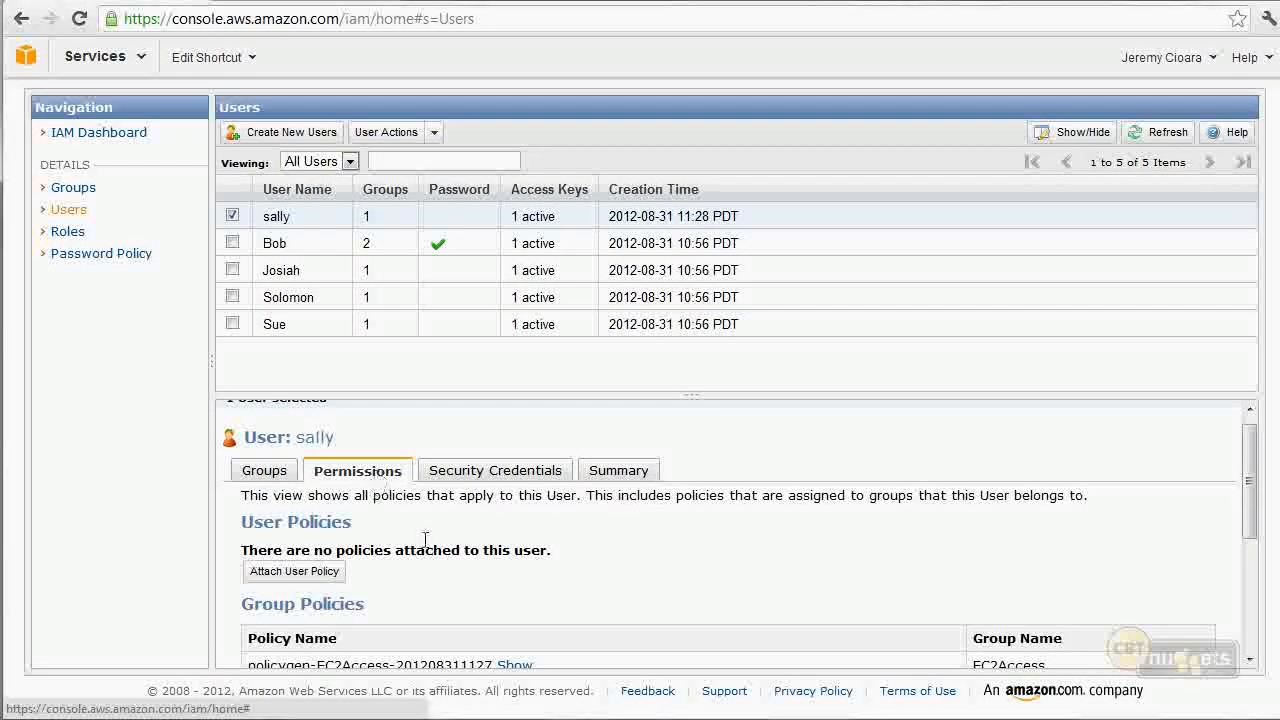
scroll(455, 565, down, 3)
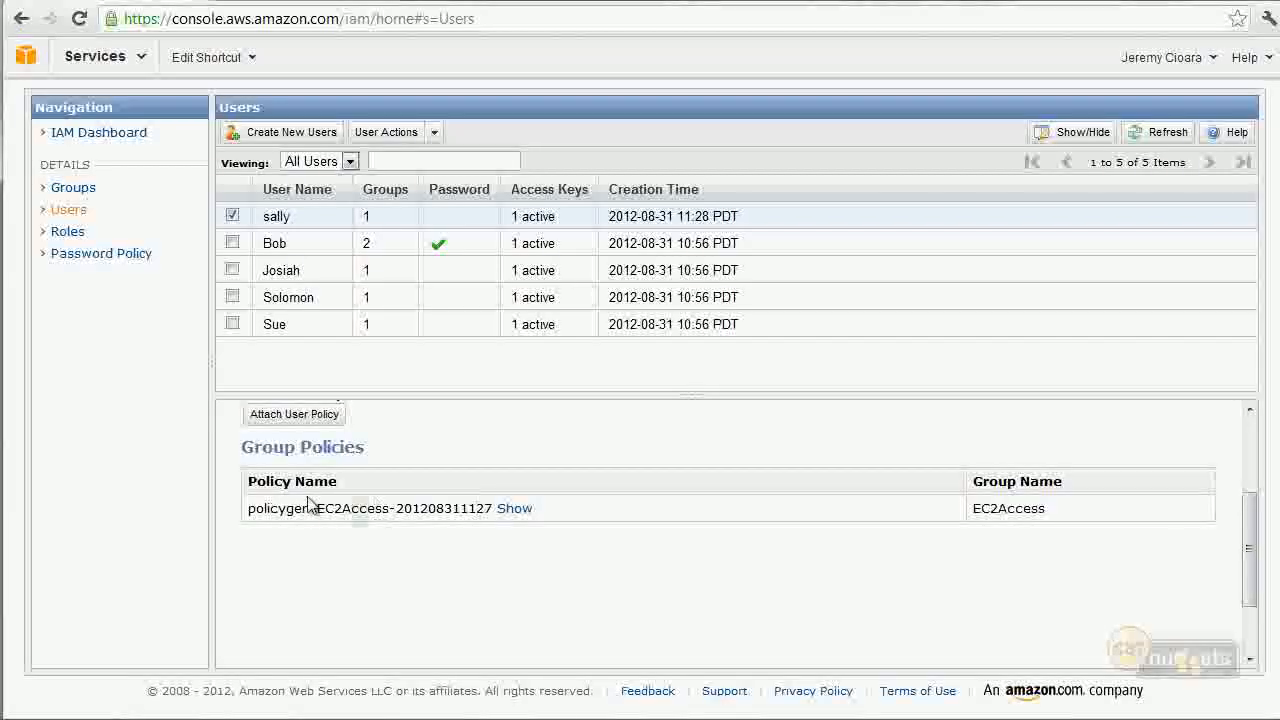
double_click(279, 508)
click(280, 508)
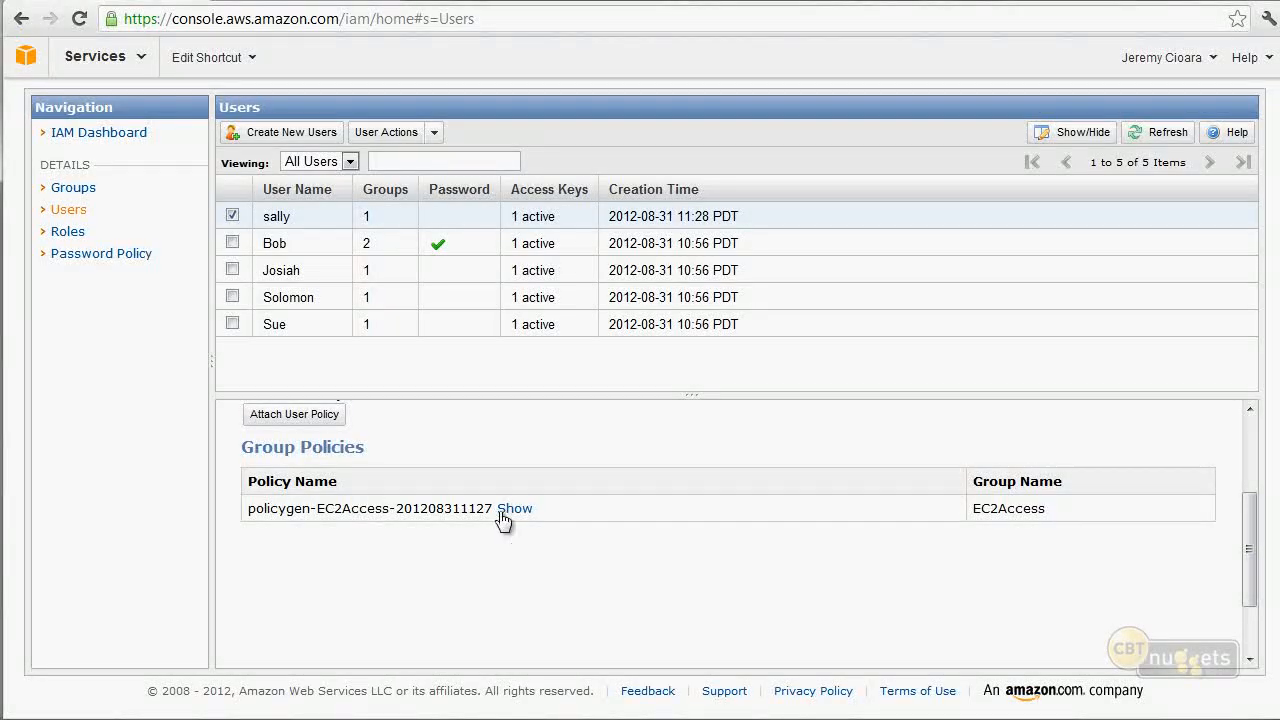
click(518, 509)
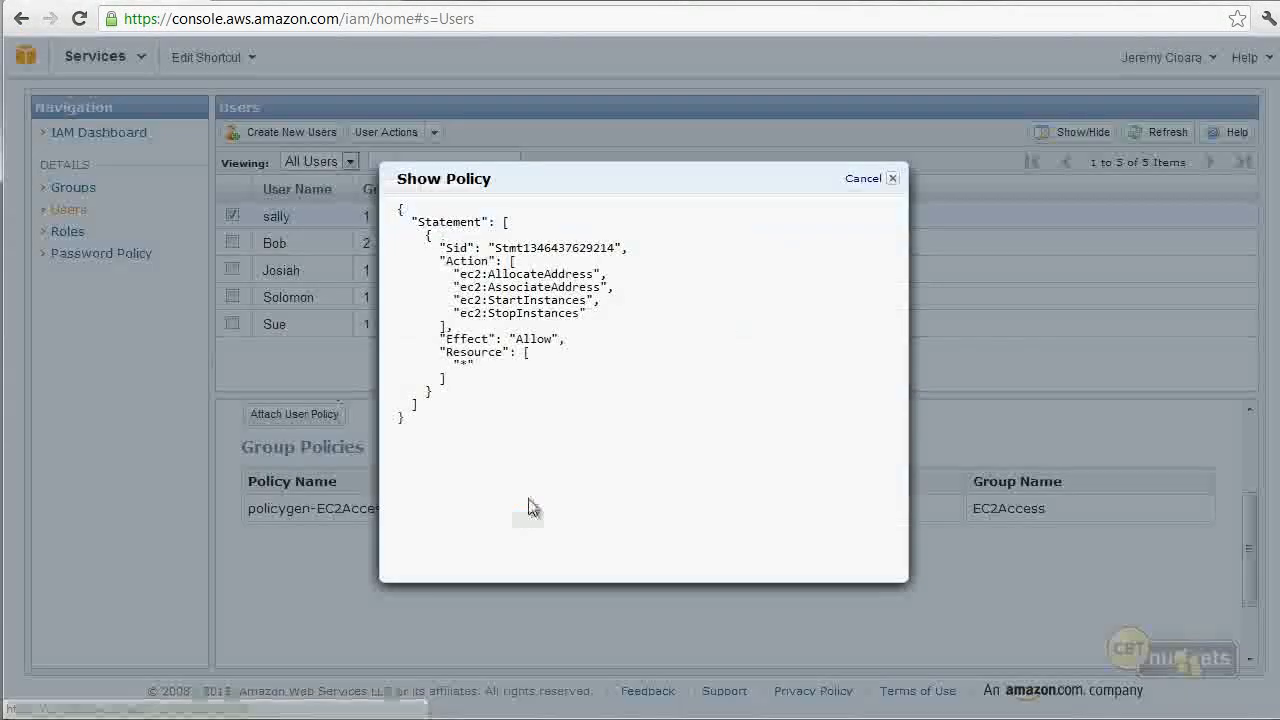
click(893, 179)
scroll(600, 474, up, 3)
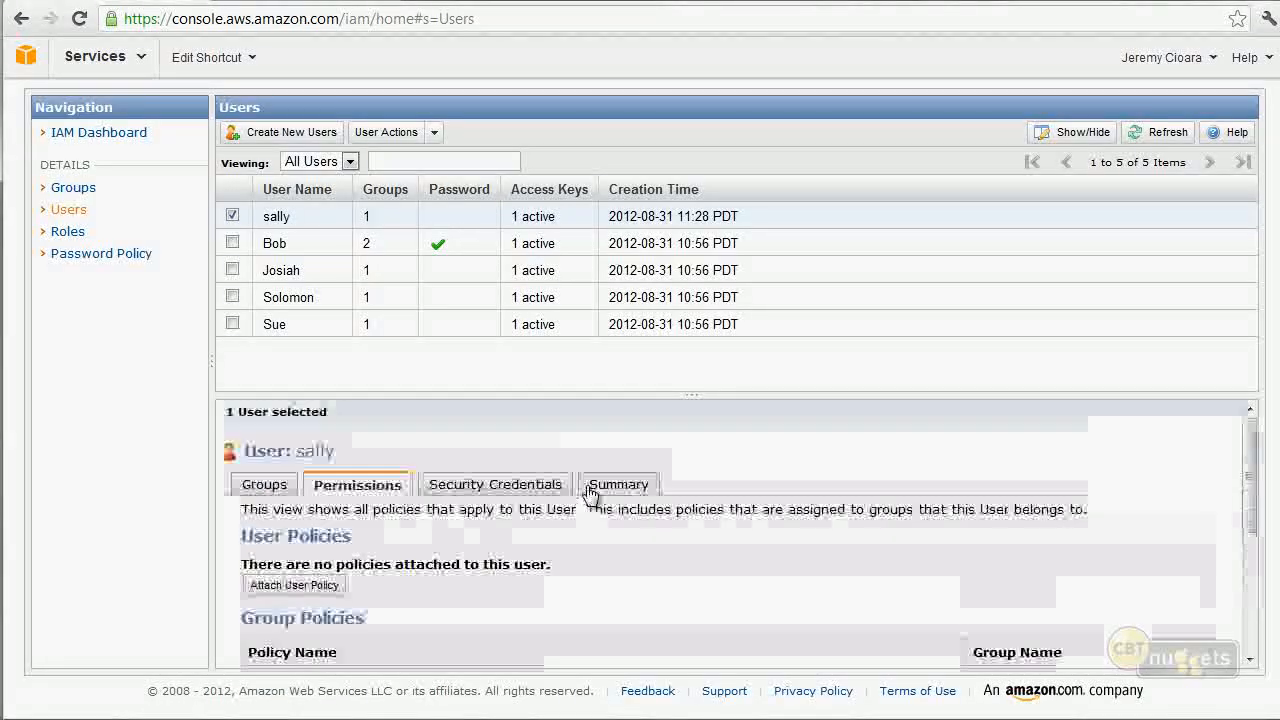
scroll(521, 552, down, 3)
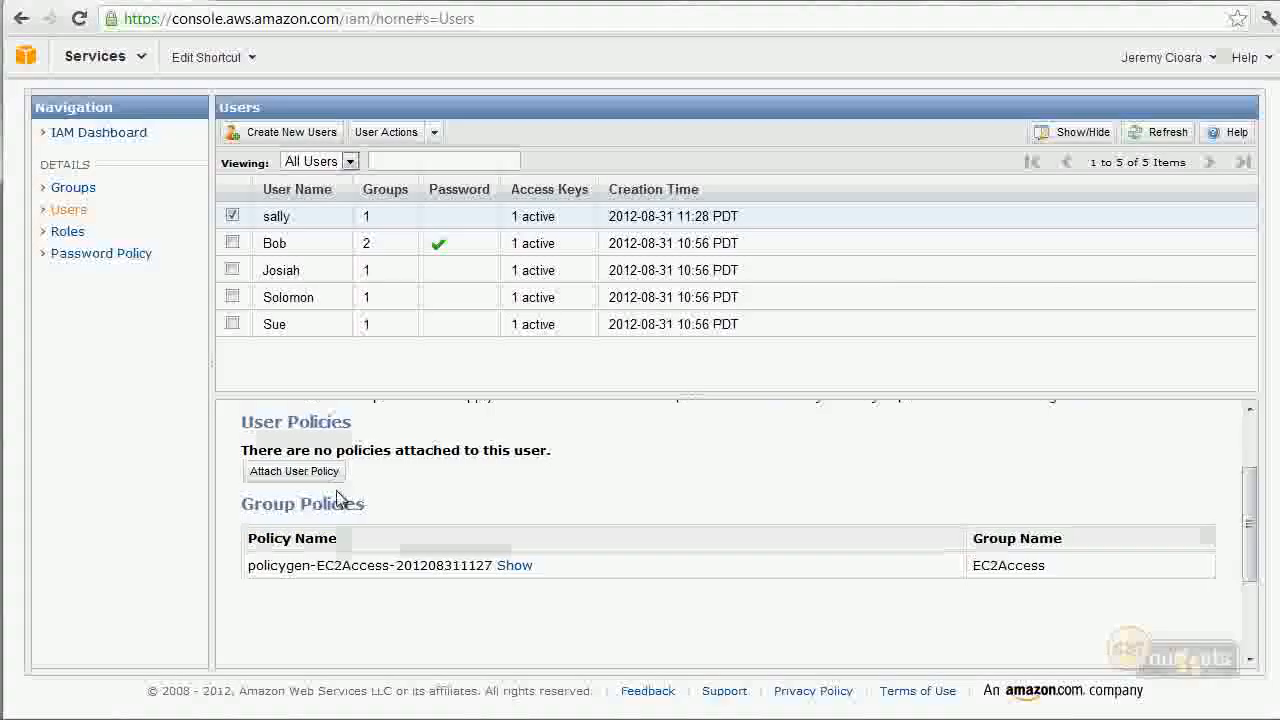
click(332, 449)
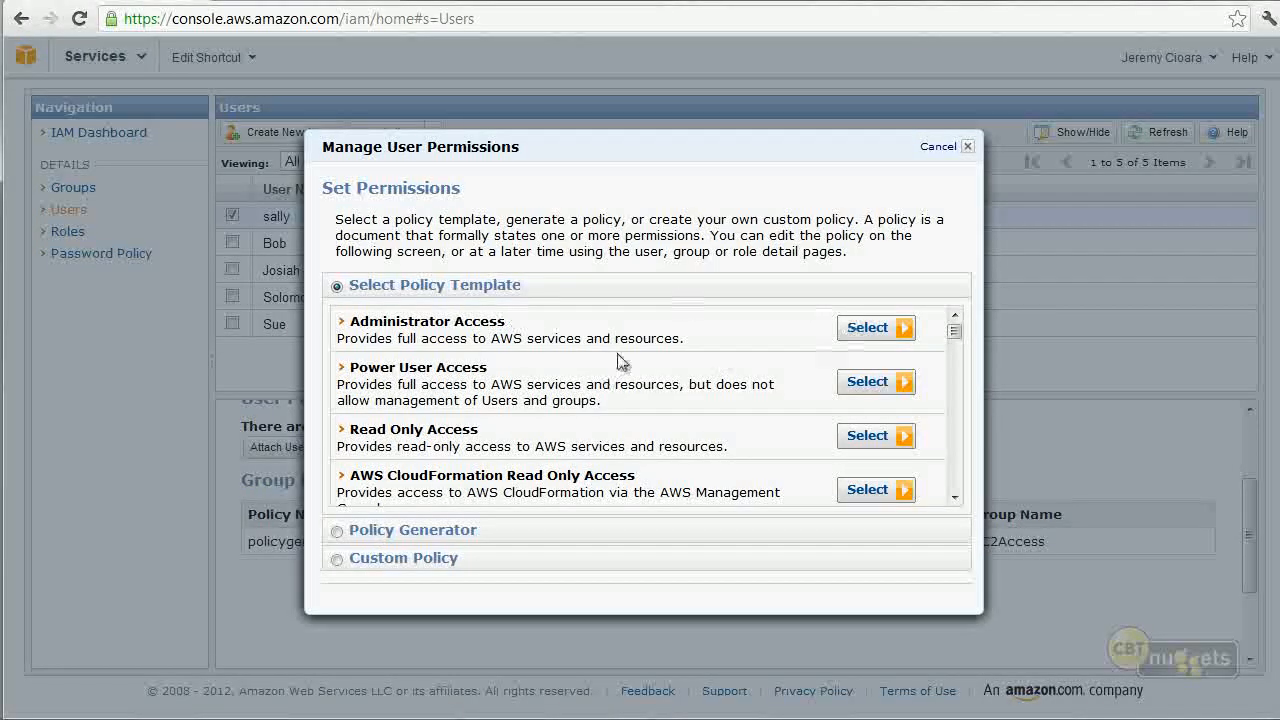
Step: Browse the Policy Generator and Custom Policy options, cancel without attaching, and return to the IAM Dashboard
click(378, 530)
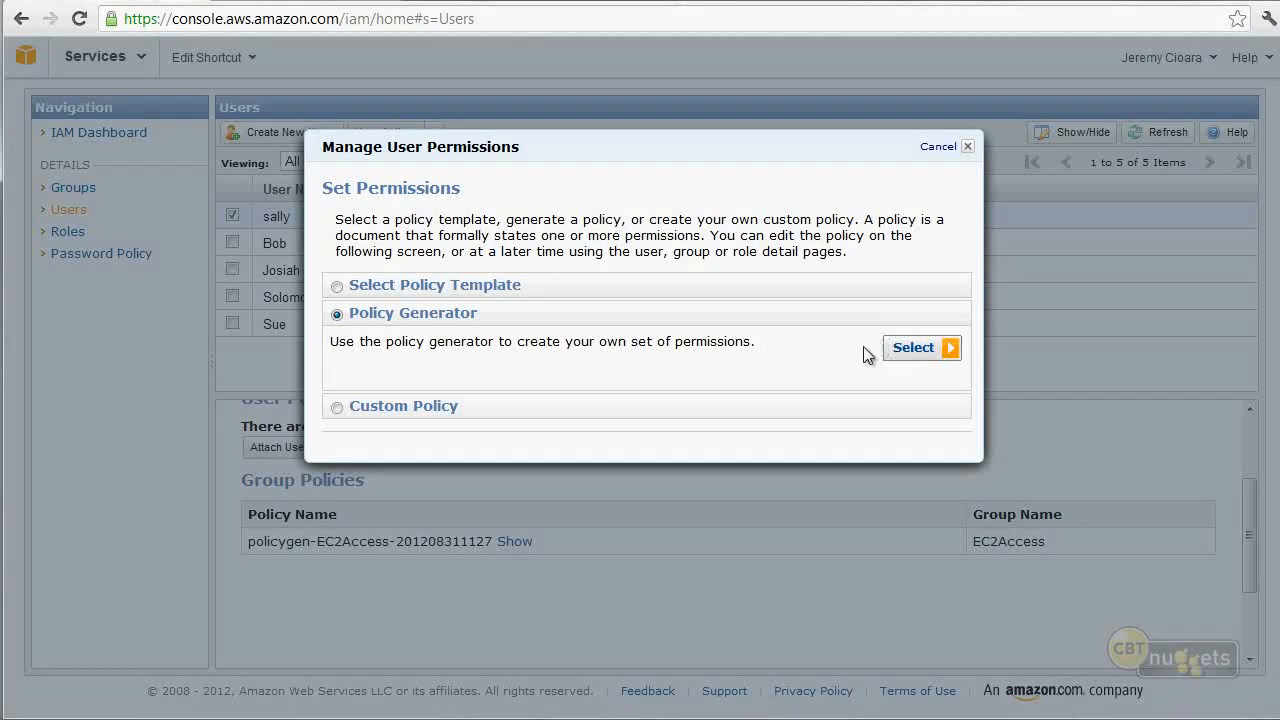
drag(364, 418, 369, 409)
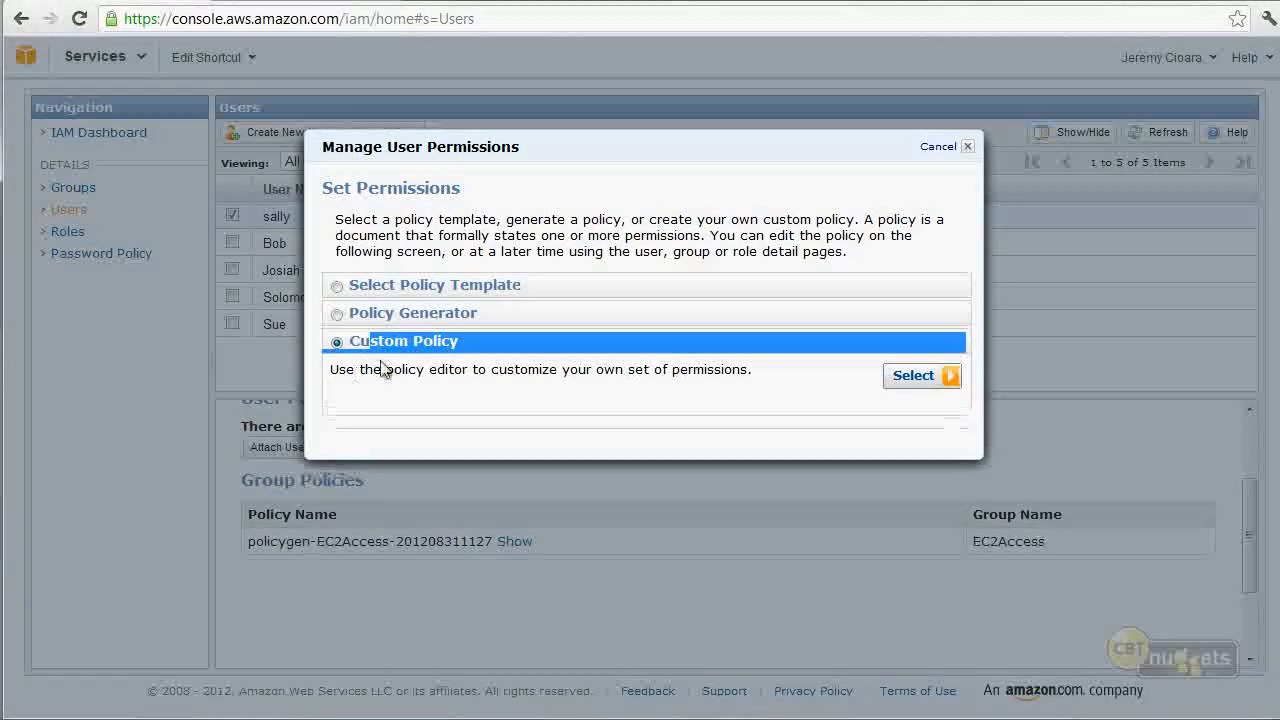
click(753, 342)
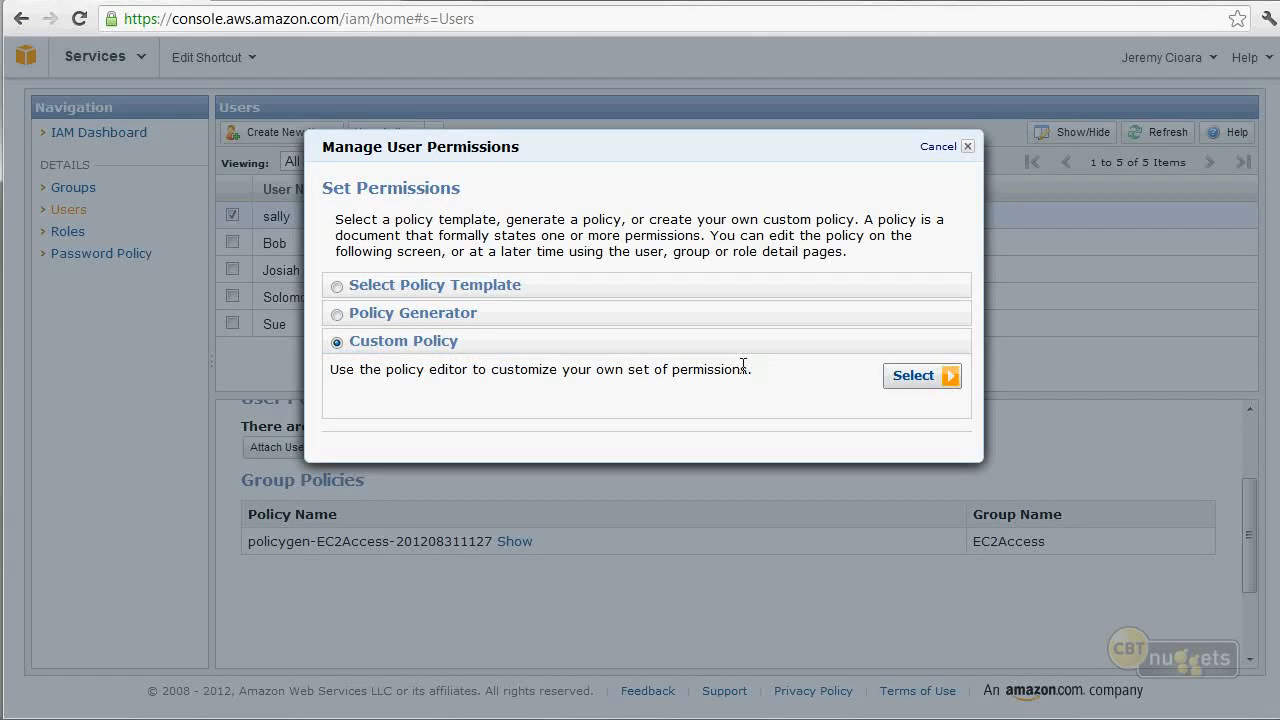
click(905, 377)
click(394, 418)
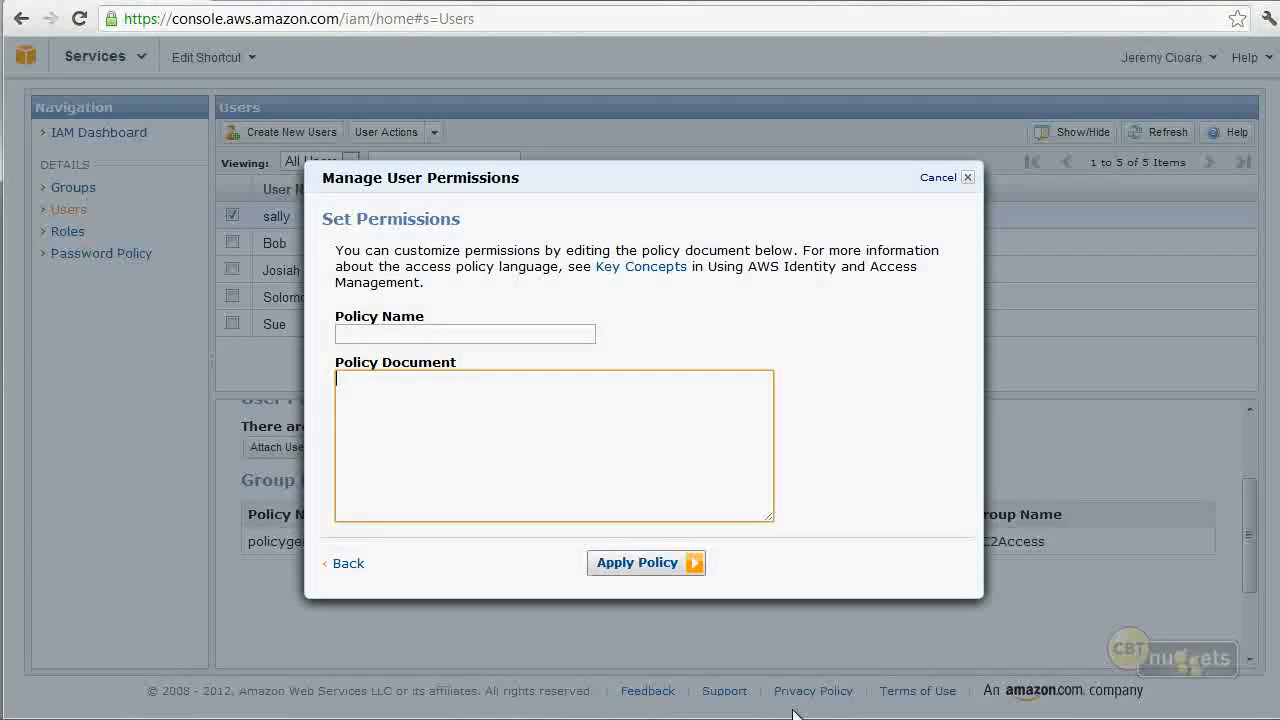
click(968, 180)
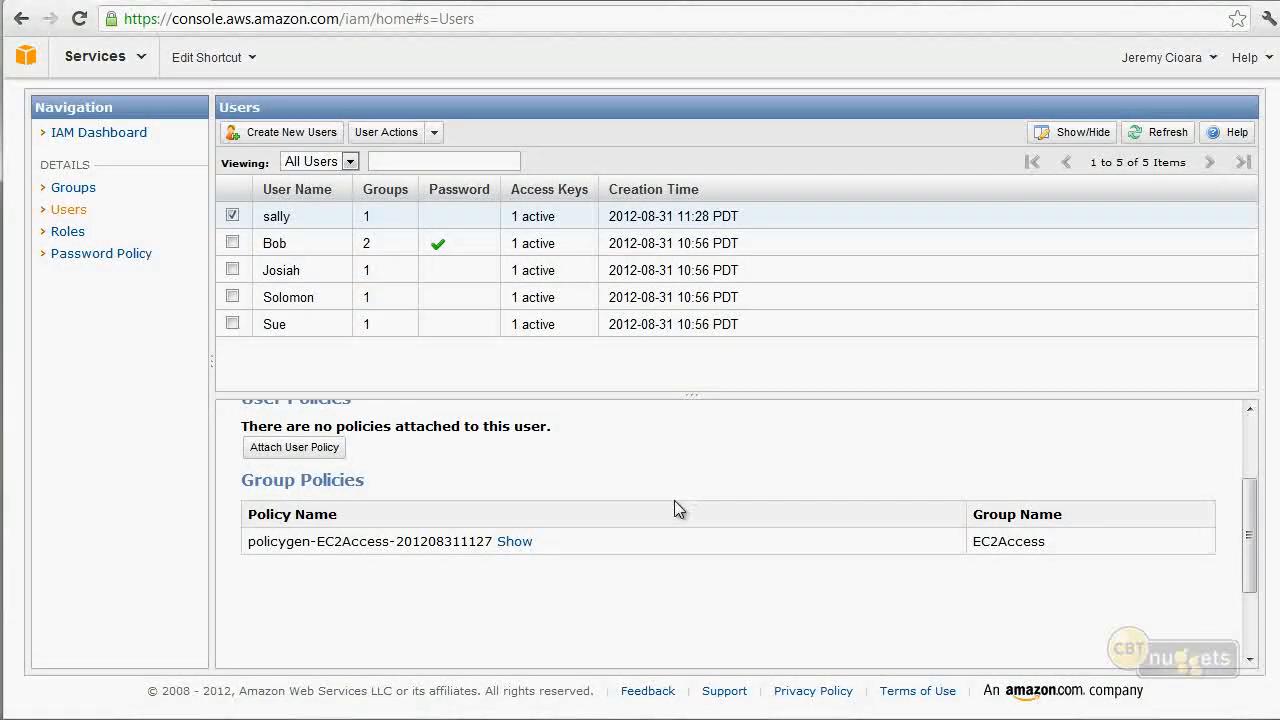
scroll(520, 497, up, 3)
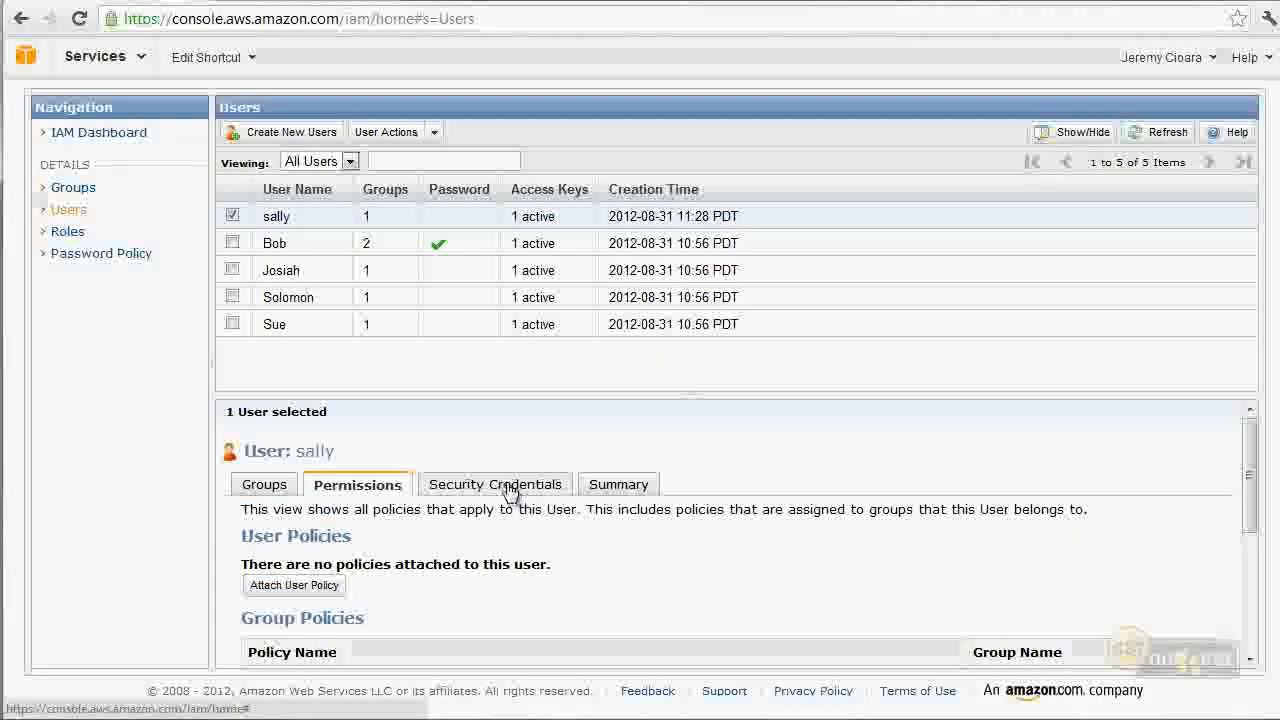
click(88, 134)
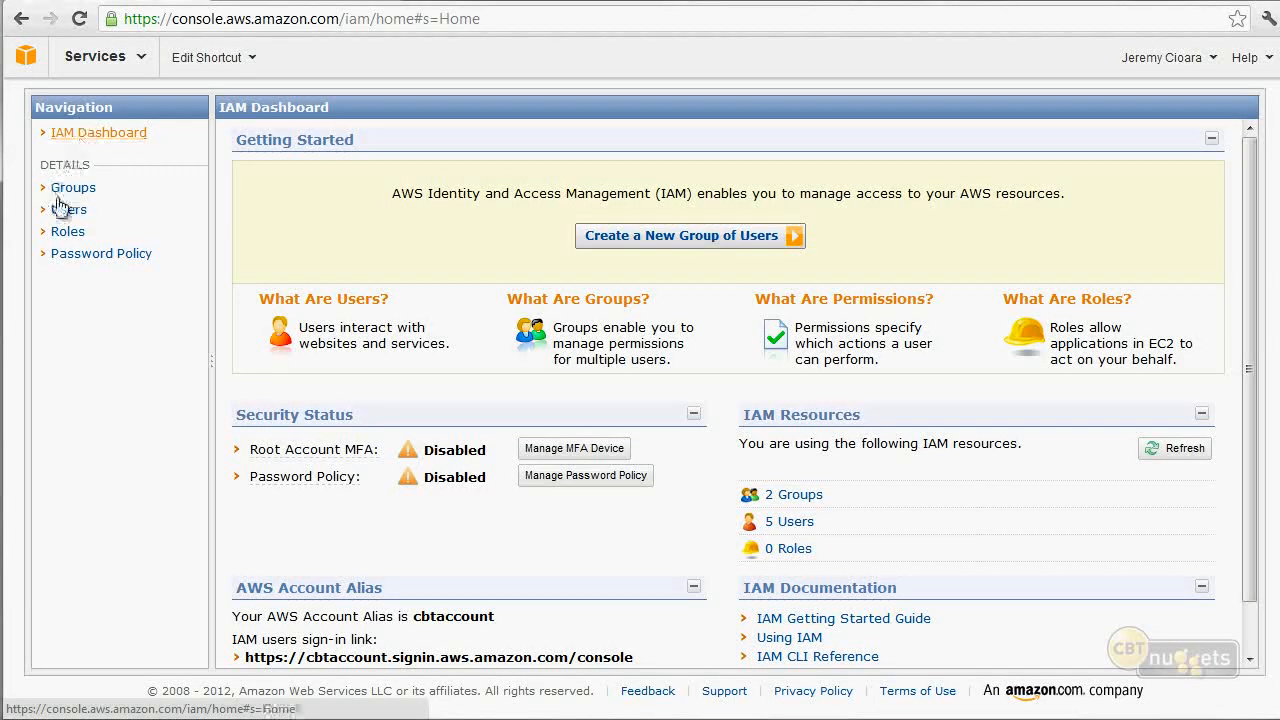
Step: Show the empty IAM Roles page and sketch two boxes joined by a curved arrow on the whiteboard
click(77, 235)
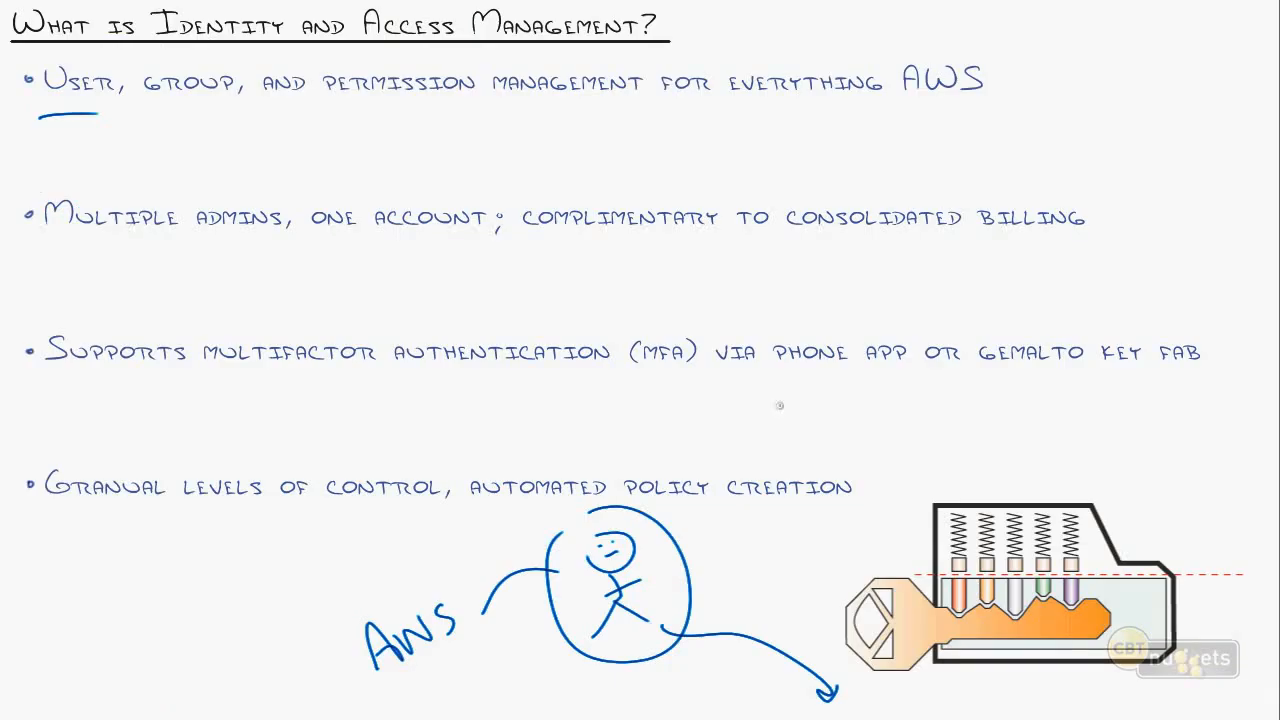
mouse_move(1065, 45)
mouse_down()
mouse_move(1100, 42)
mouse_move(1066, 48)
mouse_up()
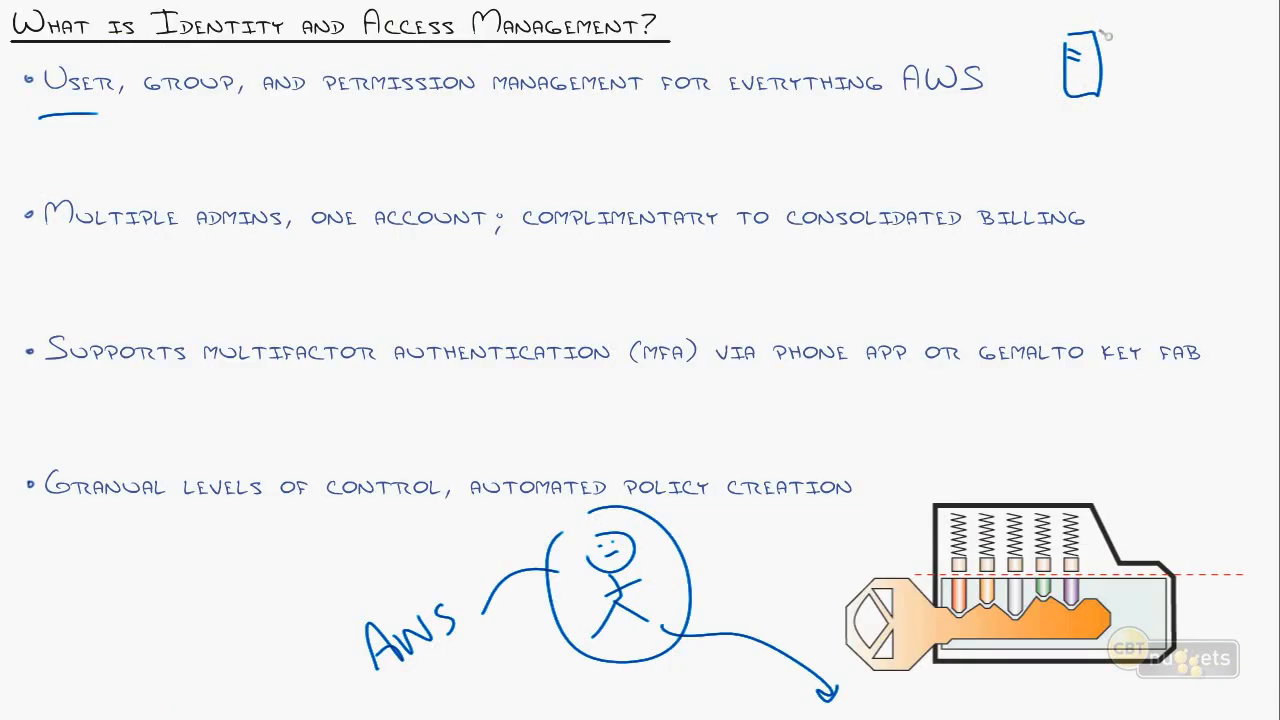
drag(1078, 88, 1165, 202)
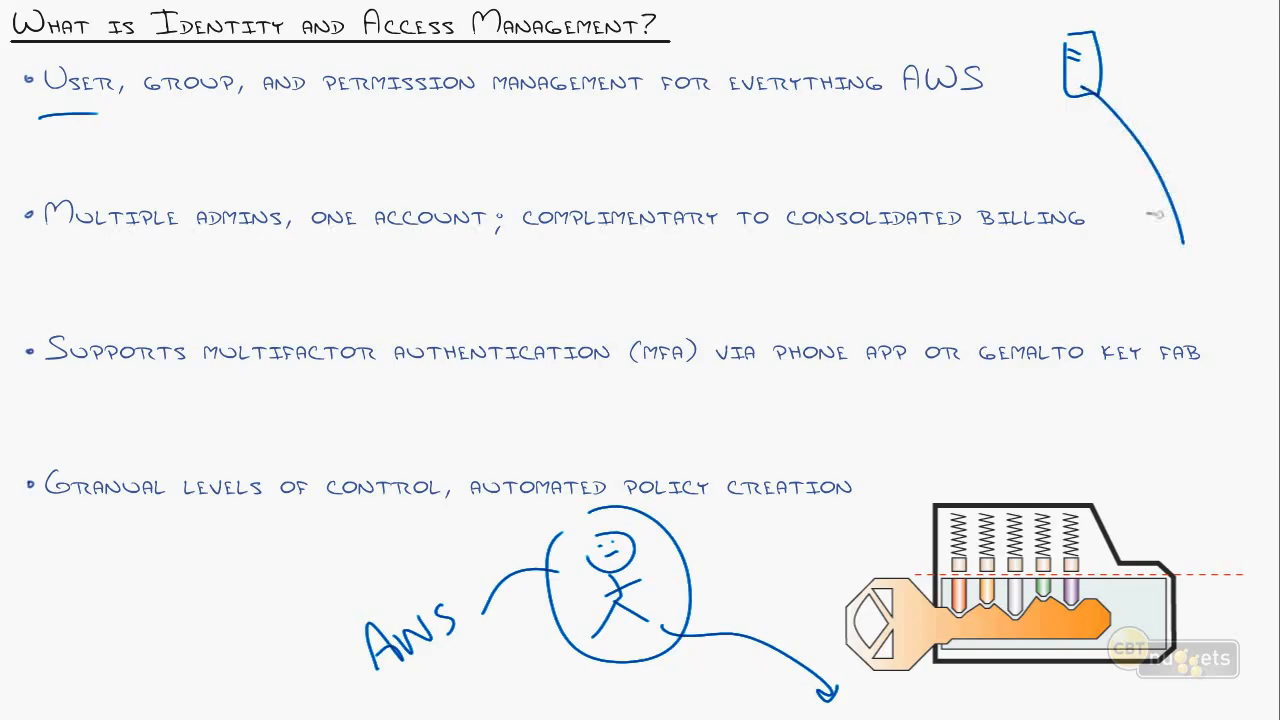
mouse_move(1158, 271)
mouse_down()
mouse_move(1205, 318)
mouse_move(1165, 265)
mouse_up()
mouse_move(1197, 207)
mouse_down()
mouse_move(1197, 240)
mouse_move(1186, 226)
mouse_up()
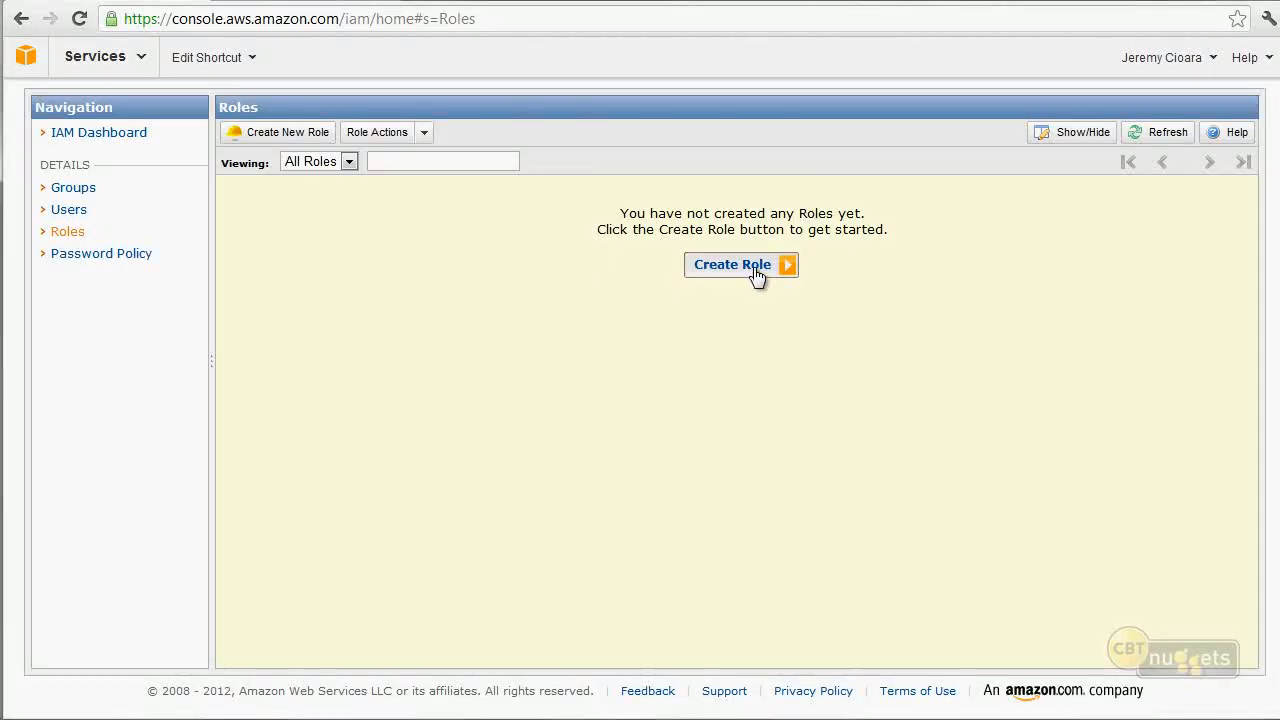
Step: Create the ServerAccess role with the Administrator Access policy template and view its attached policy
click(757, 275)
click(593, 397)
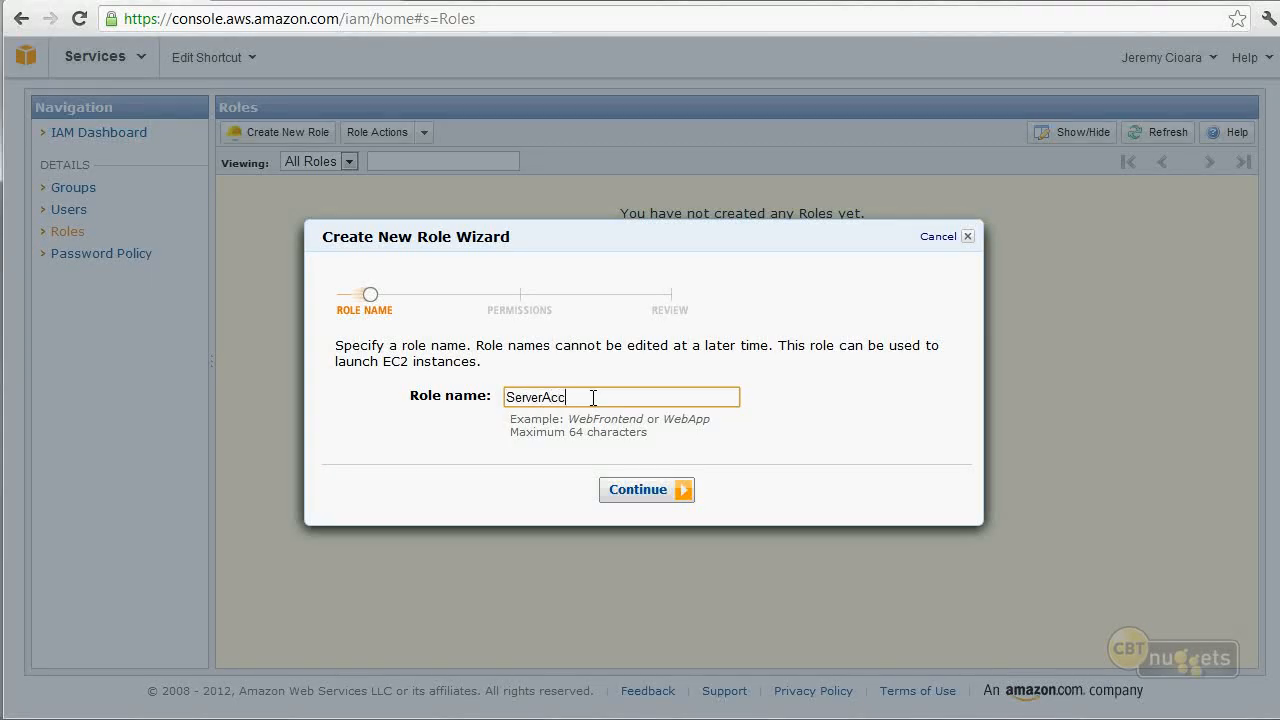
key(Return)
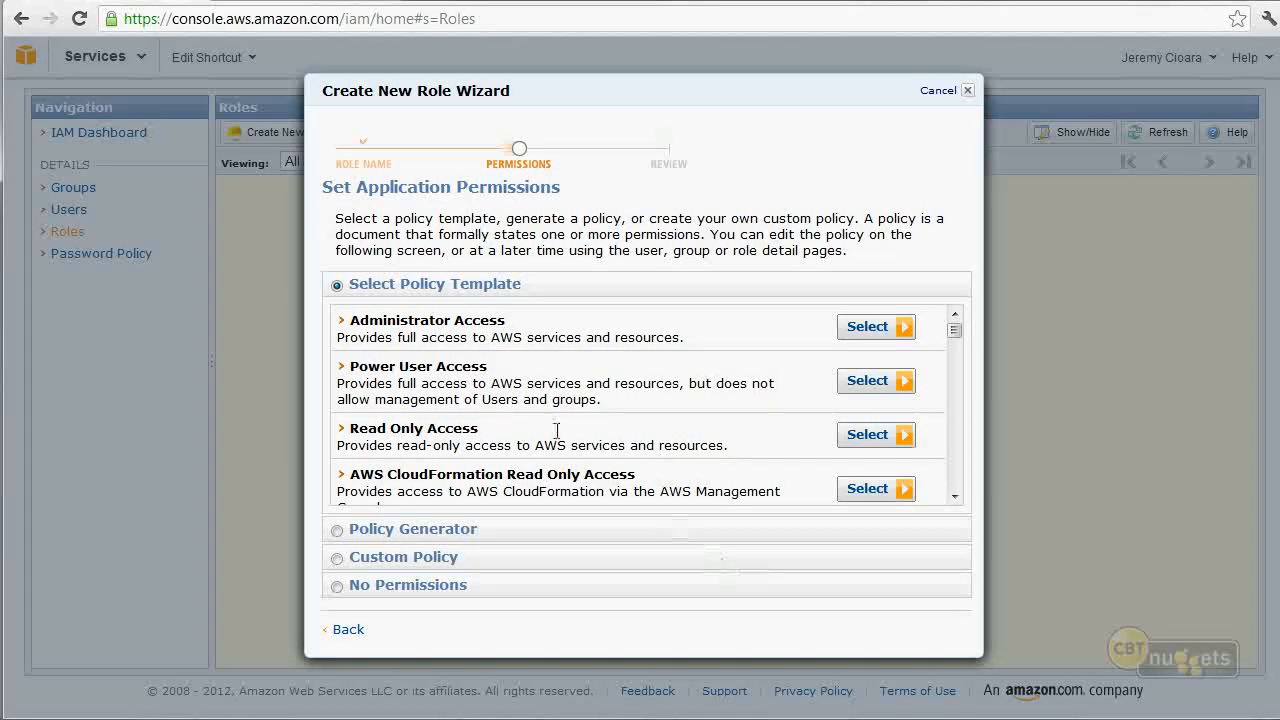
click(880, 327)
click(651, 584)
click(677, 499)
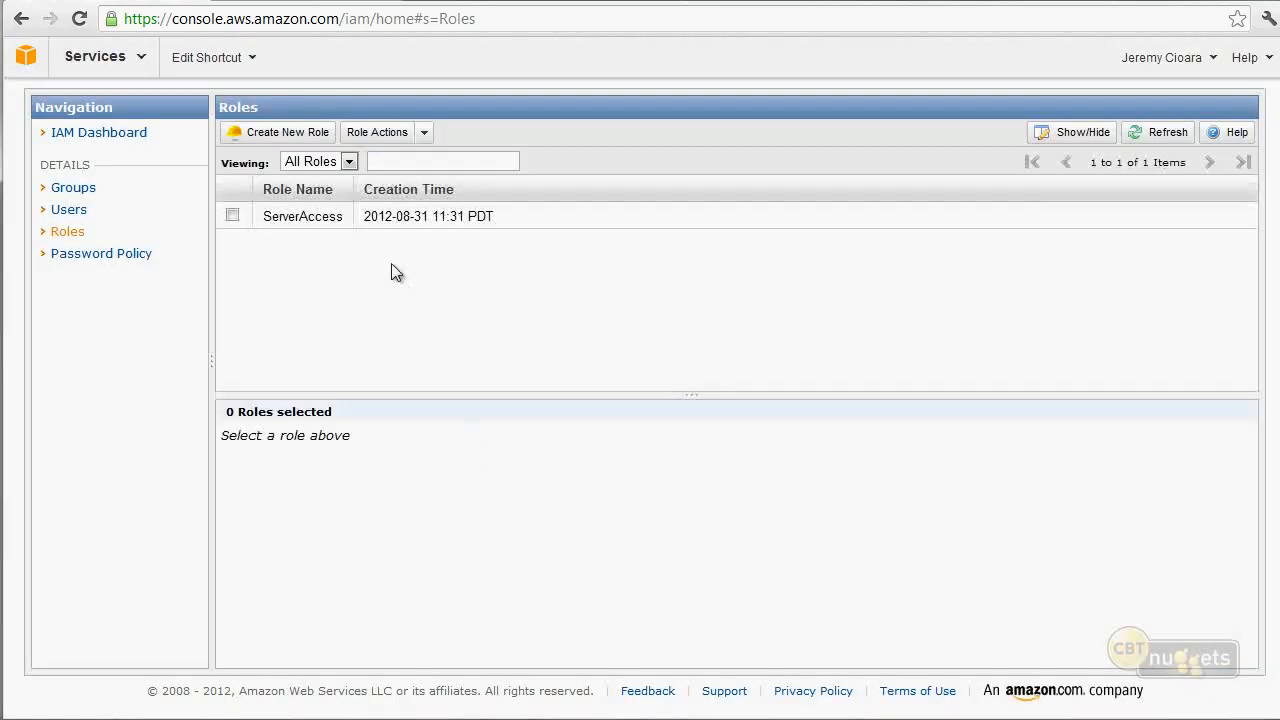
click(322, 216)
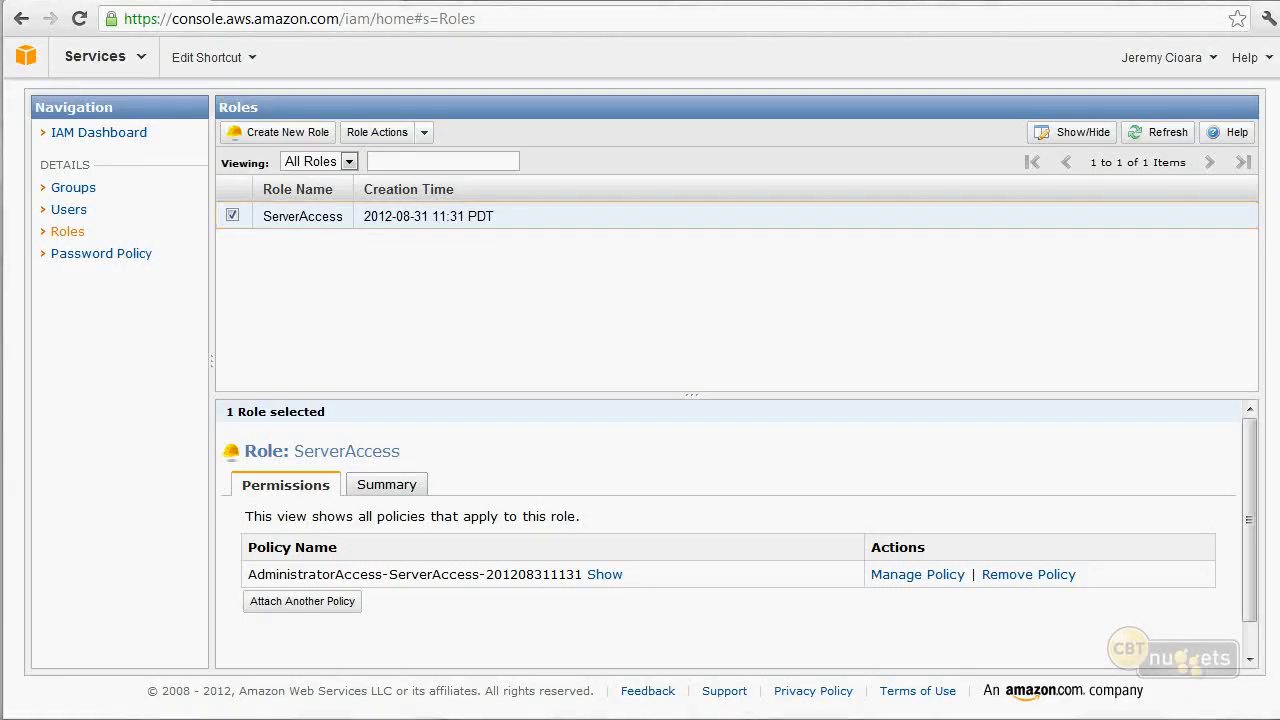
Step: In EC2, start a Classic Wizard instance launch with the first Amazon Linux AMI
click(28, 60)
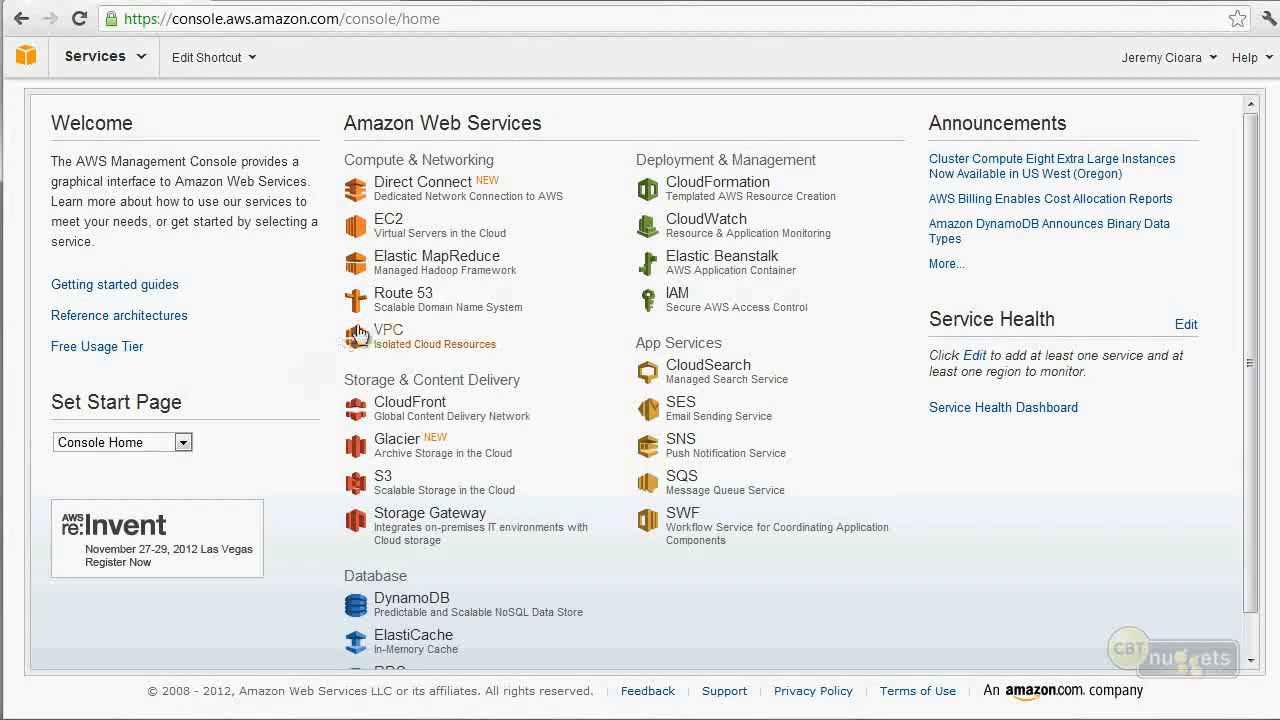
click(389, 226)
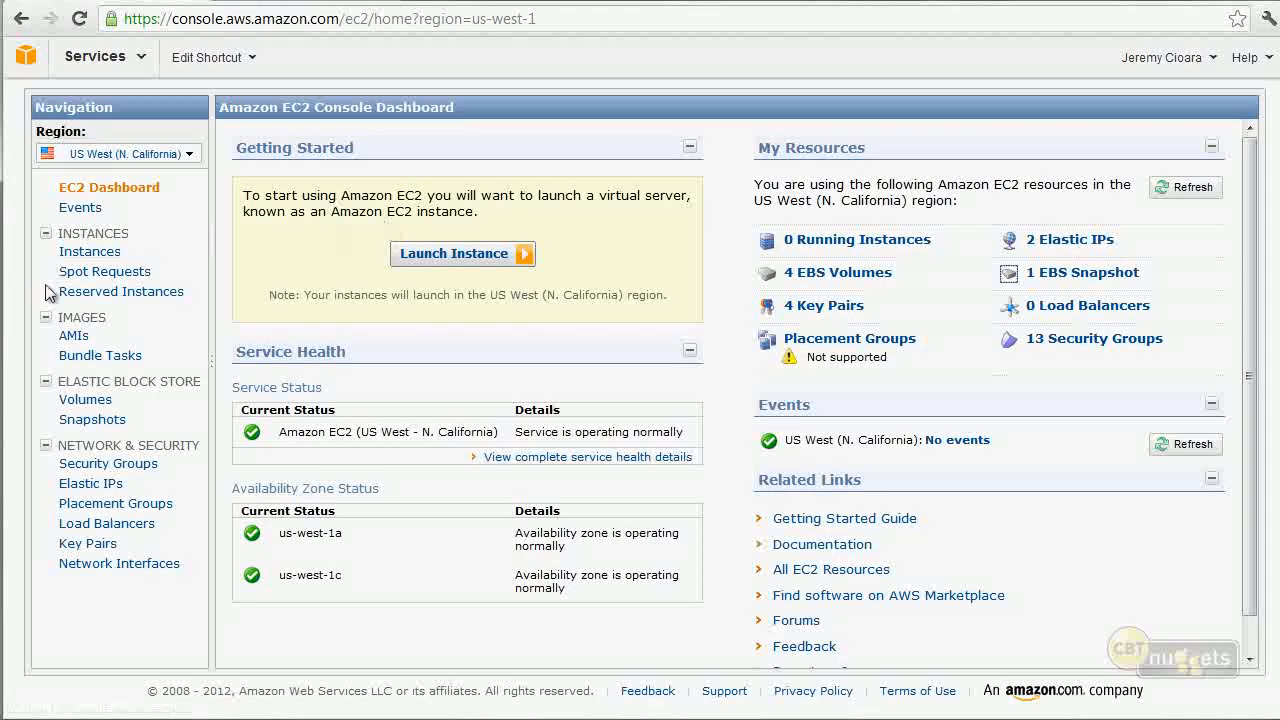
click(501, 268)
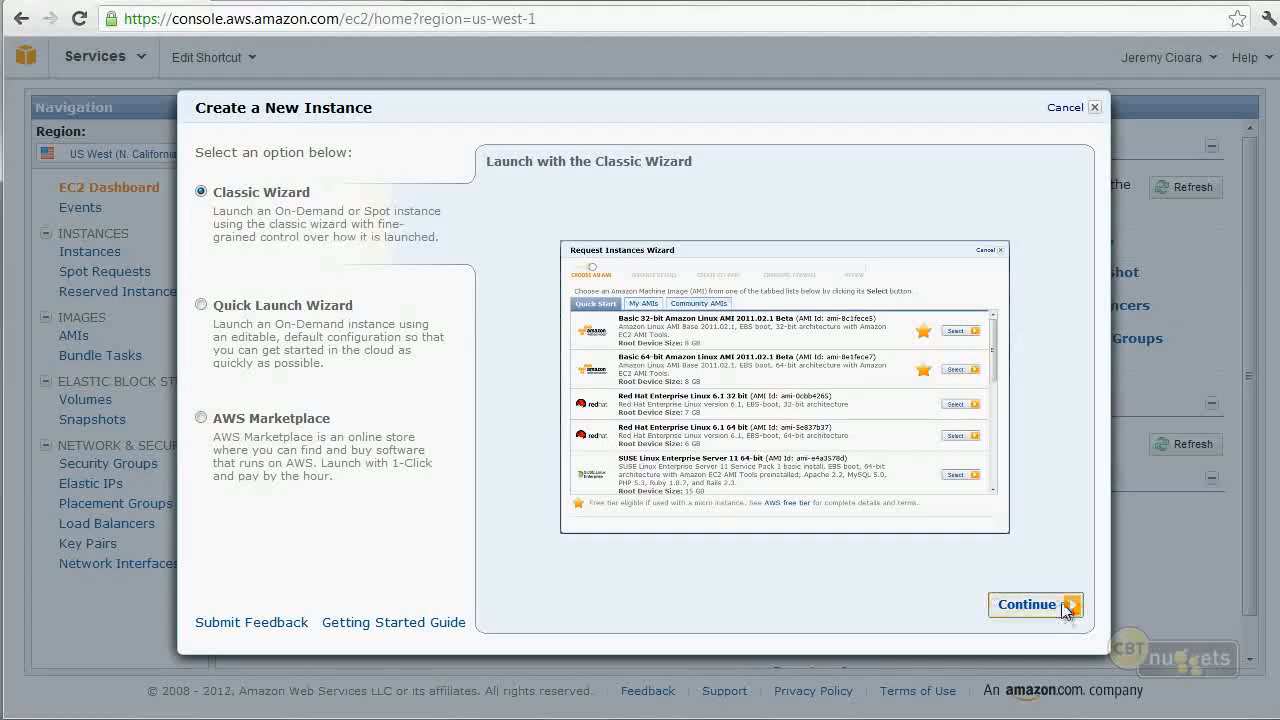
click(1060, 605)
click(975, 262)
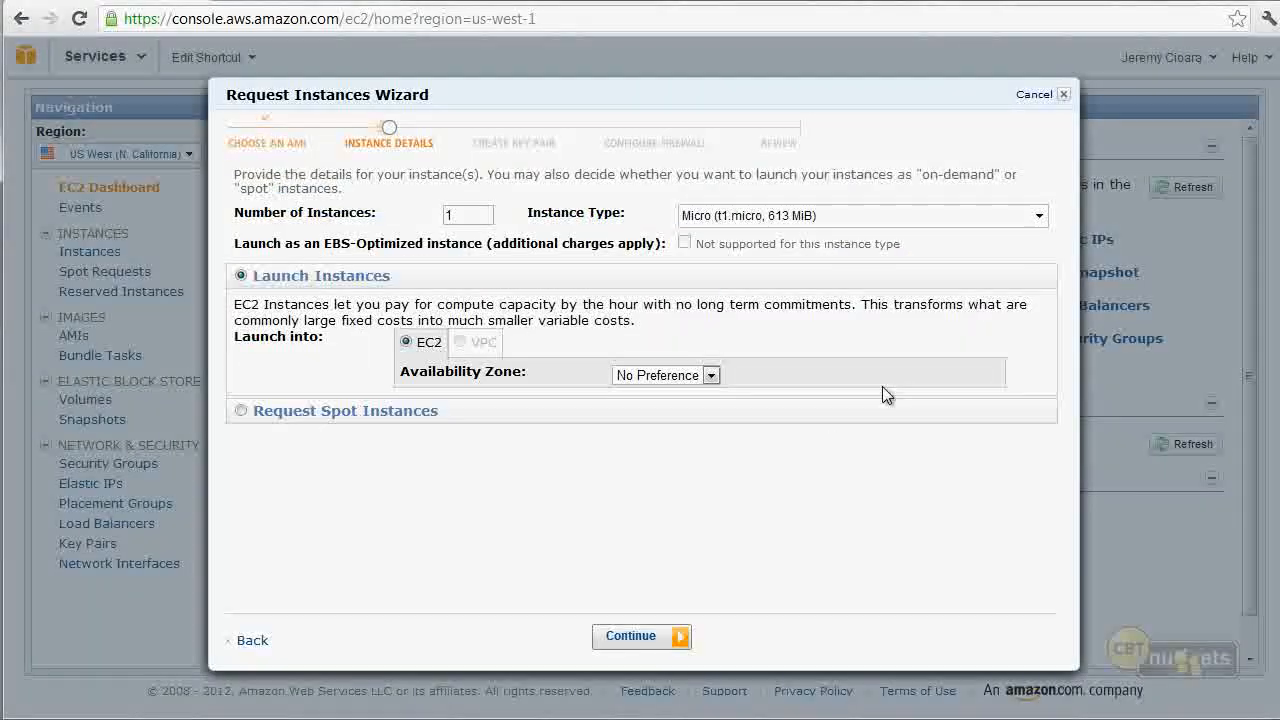
click(645, 637)
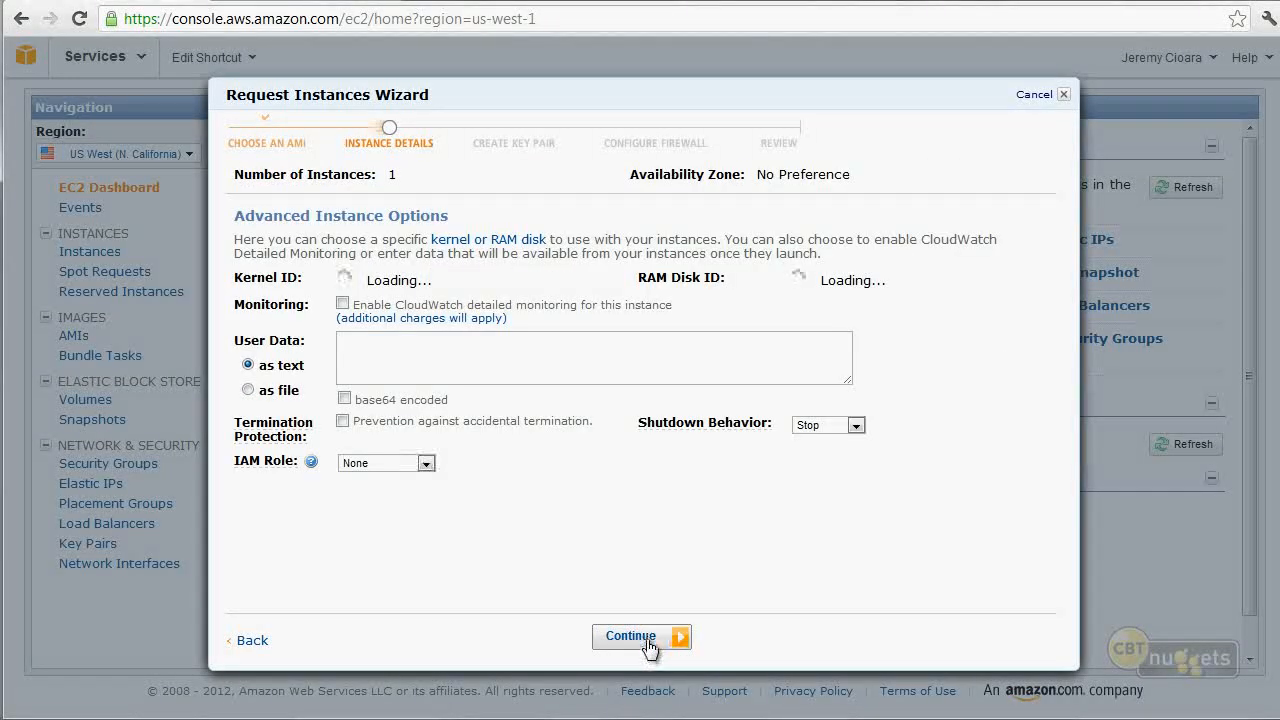
Step: Choose ServerAccess as the instance's IAM role, then cancel the launch wizard
mouse_move(265, 470)
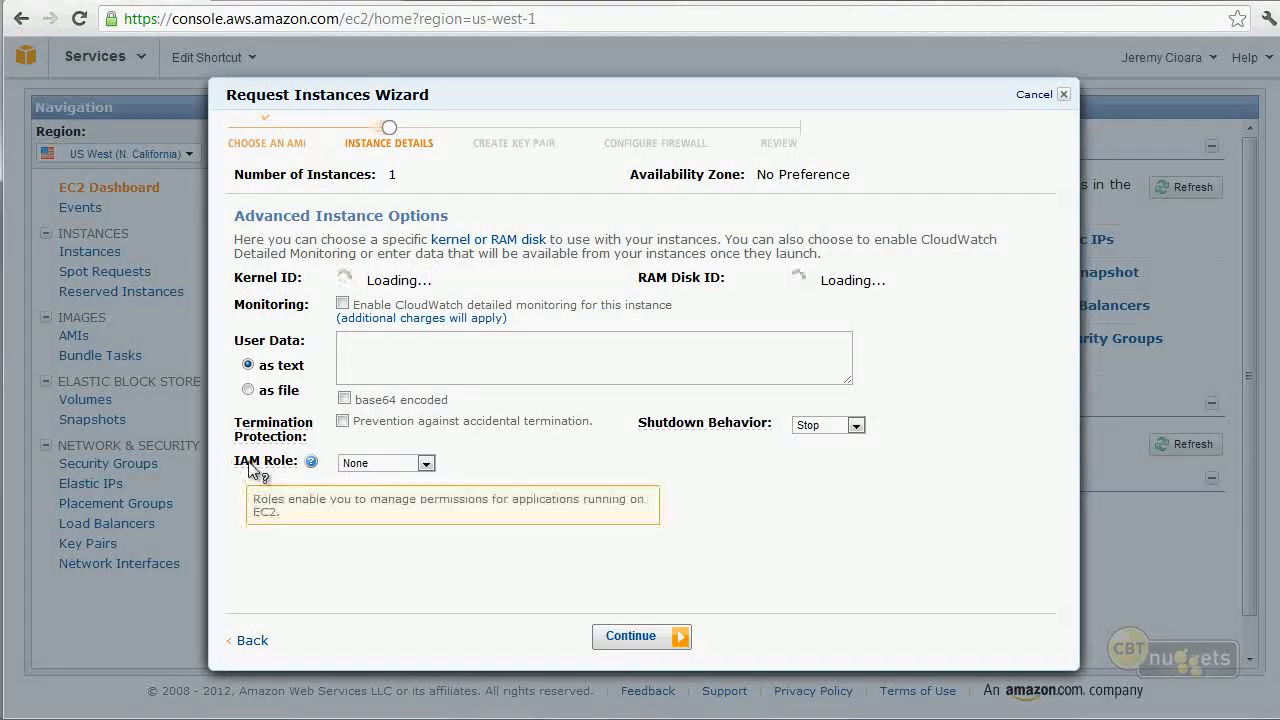
click(425, 466)
click(405, 496)
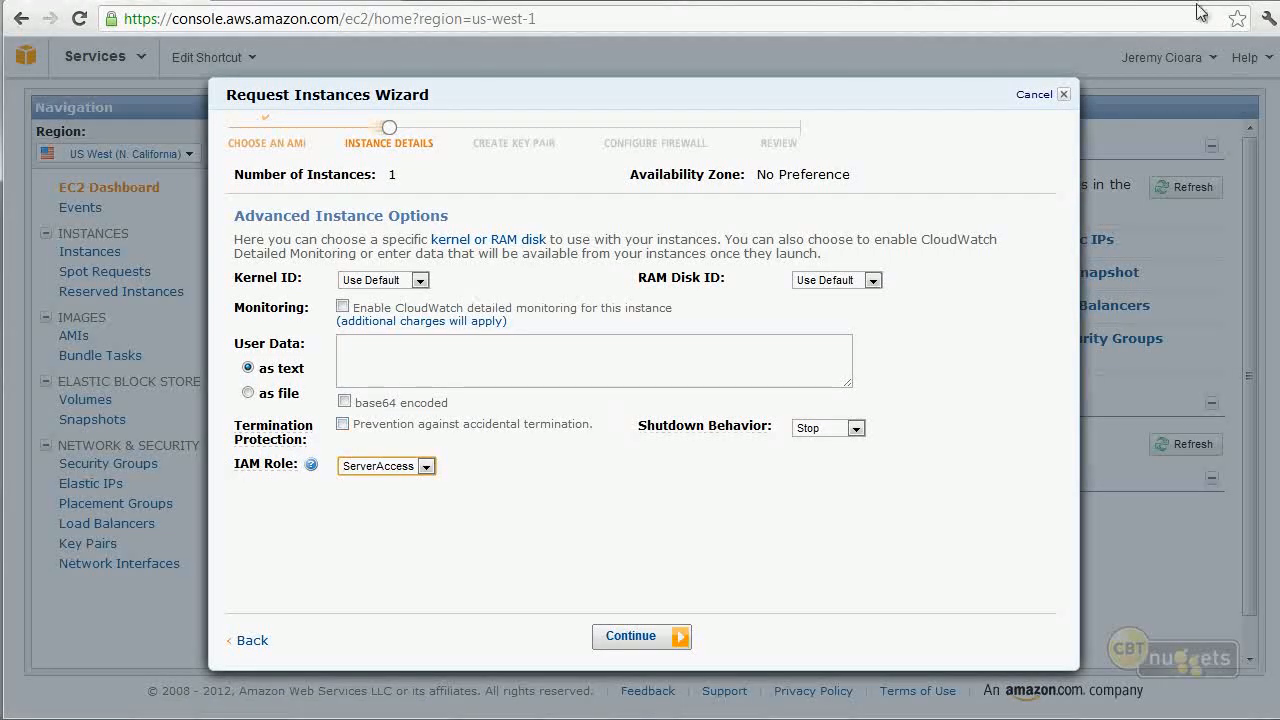
click(1060, 95)
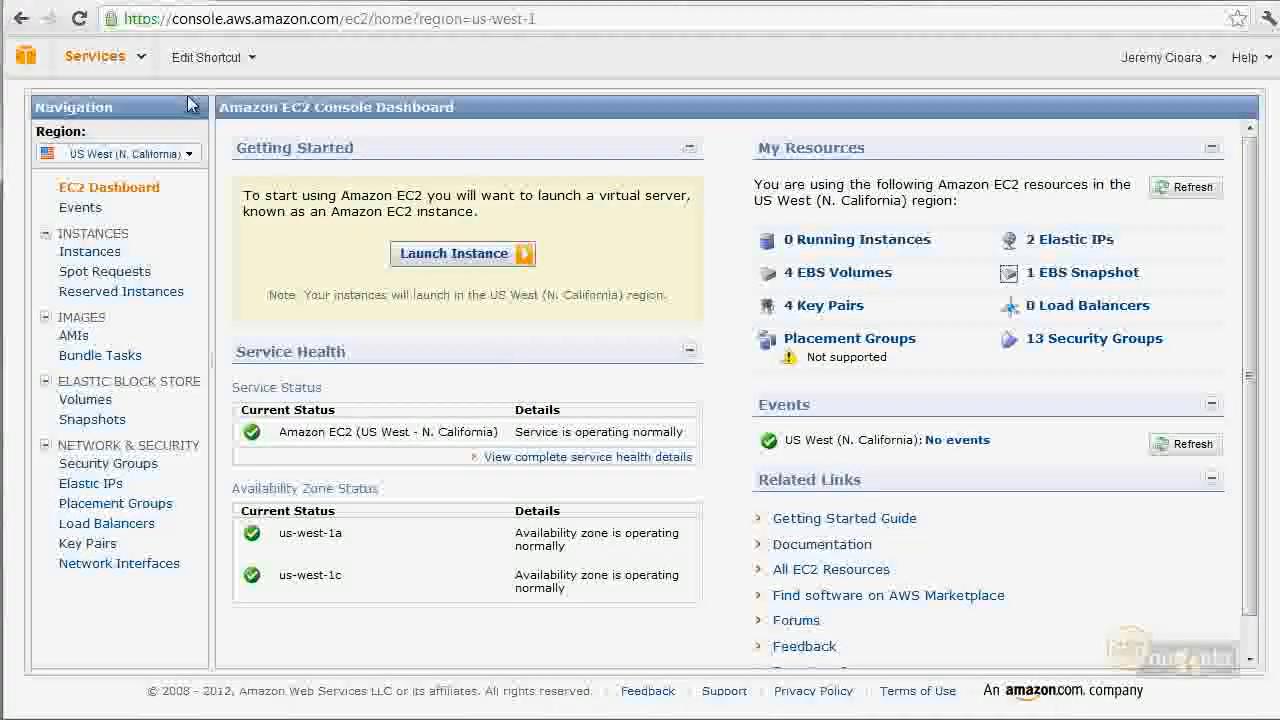